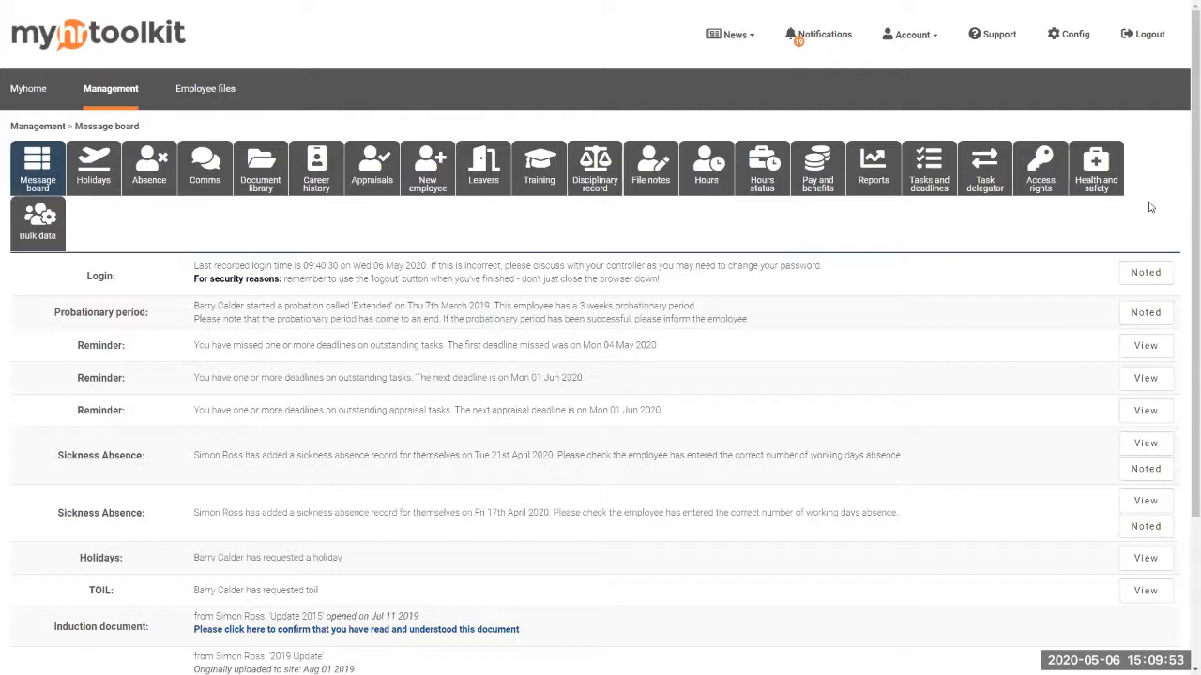
# Open Config > Access rights > User permissions and search the table for the employee's name
pyautogui.click(1066, 39)
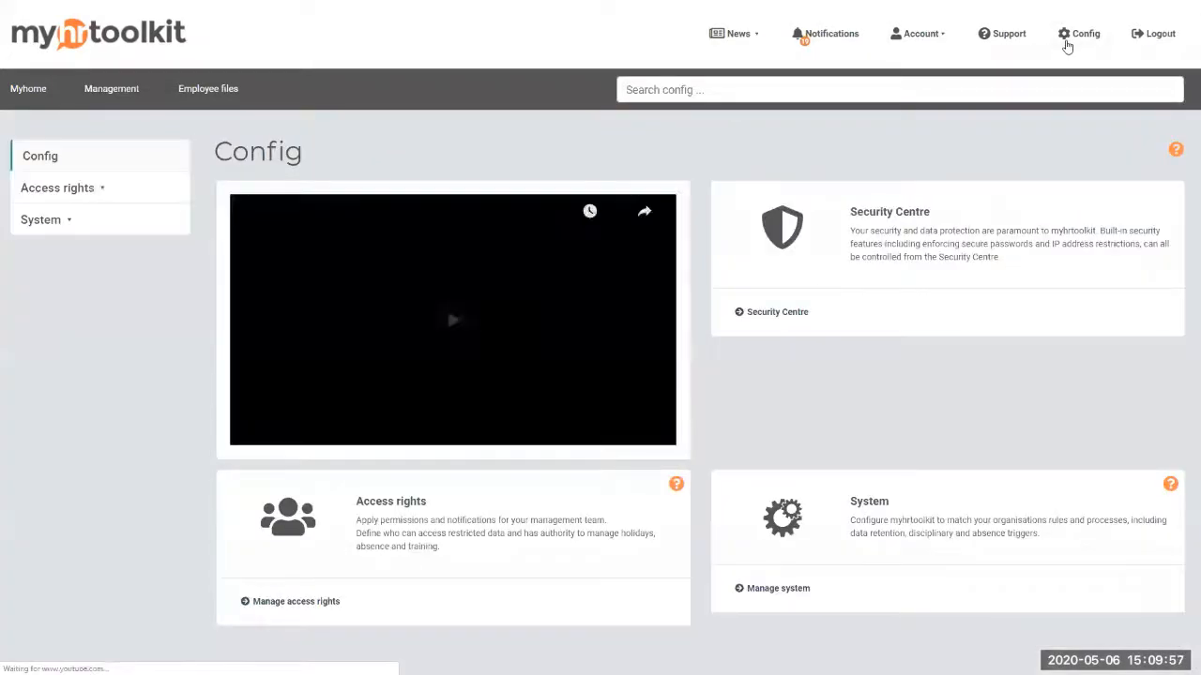
pyautogui.click(94, 190)
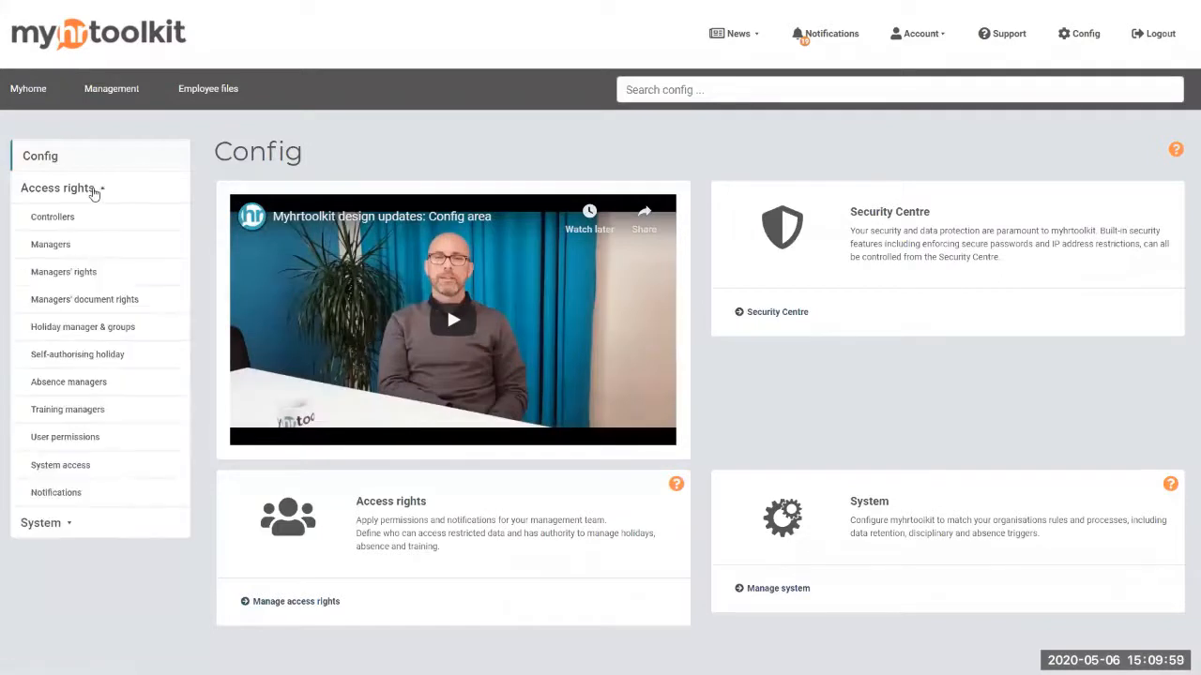
pyautogui.click(57, 443)
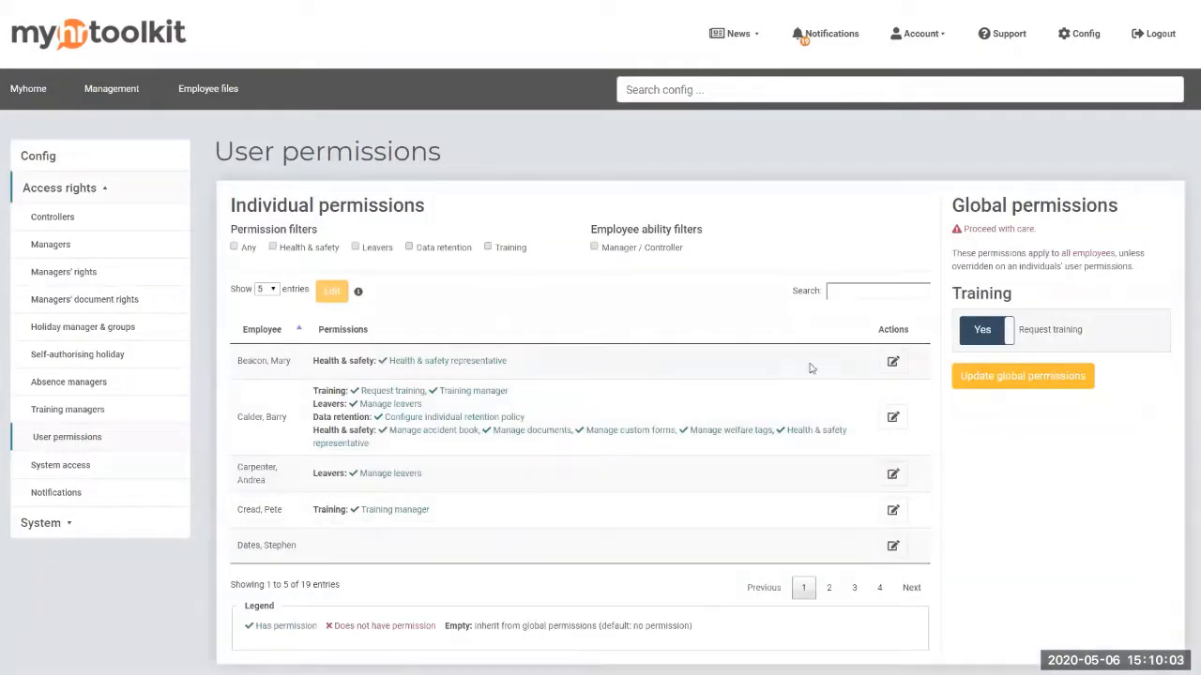
pyautogui.click(845, 293)
pyautogui.write('simon')
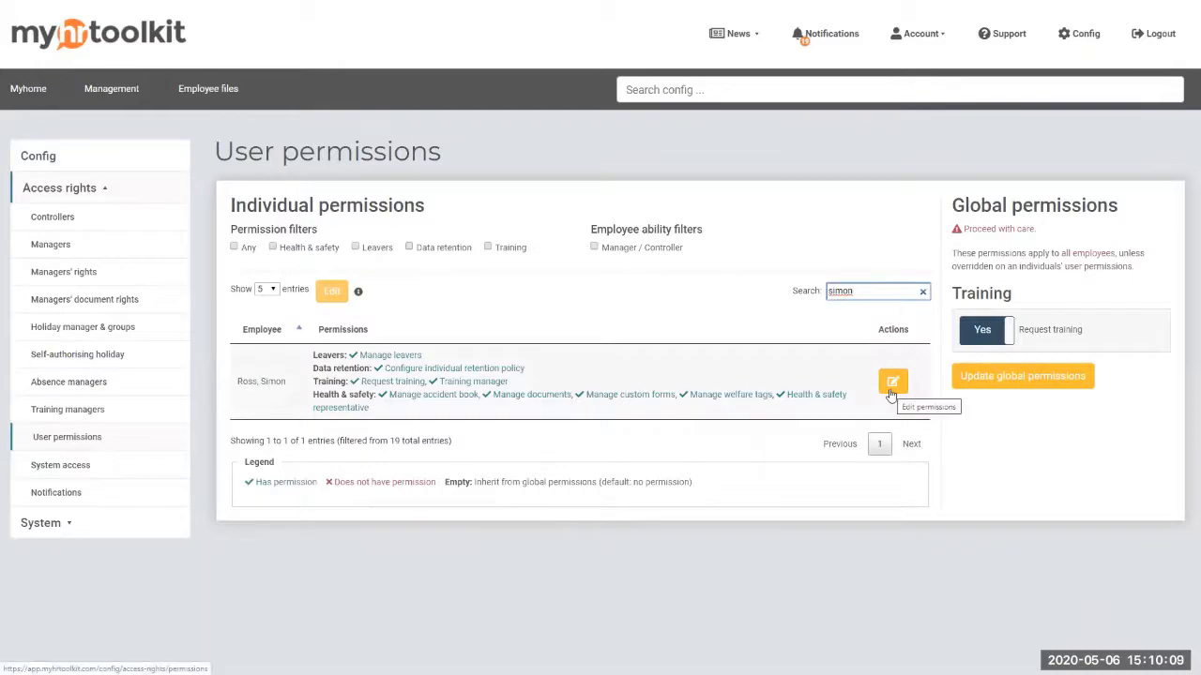
# Update the employee's individual permissions, then return to the Management message board
pyautogui.click(891, 392)
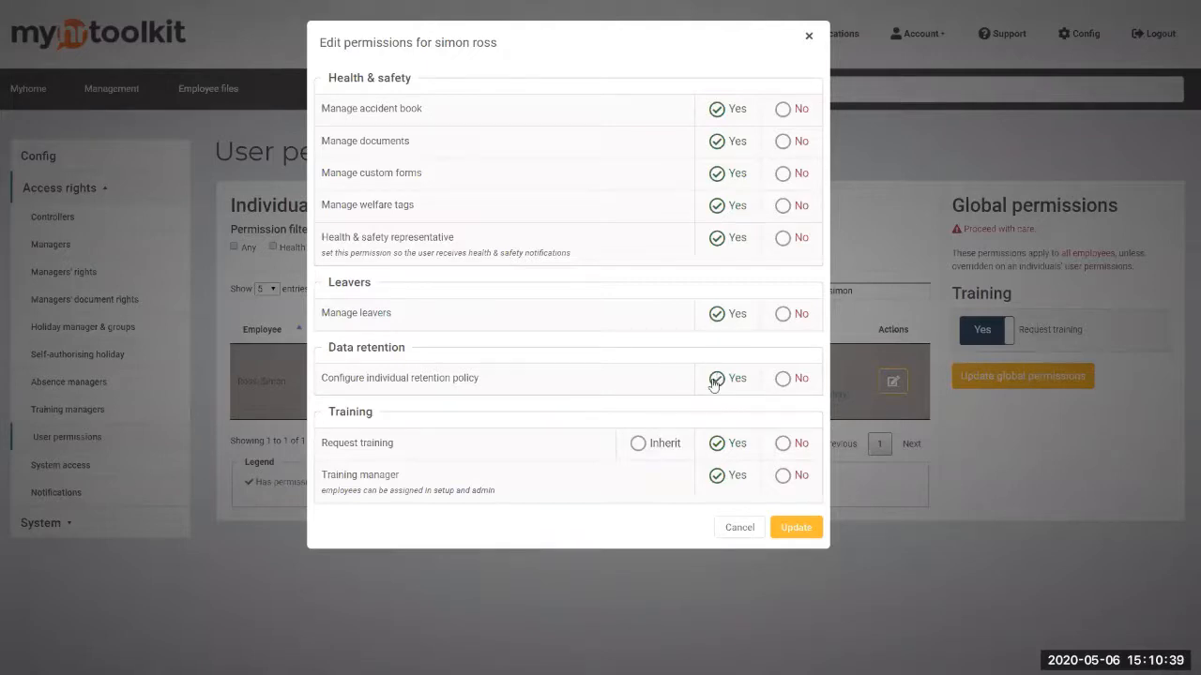
pyautogui.click(795, 527)
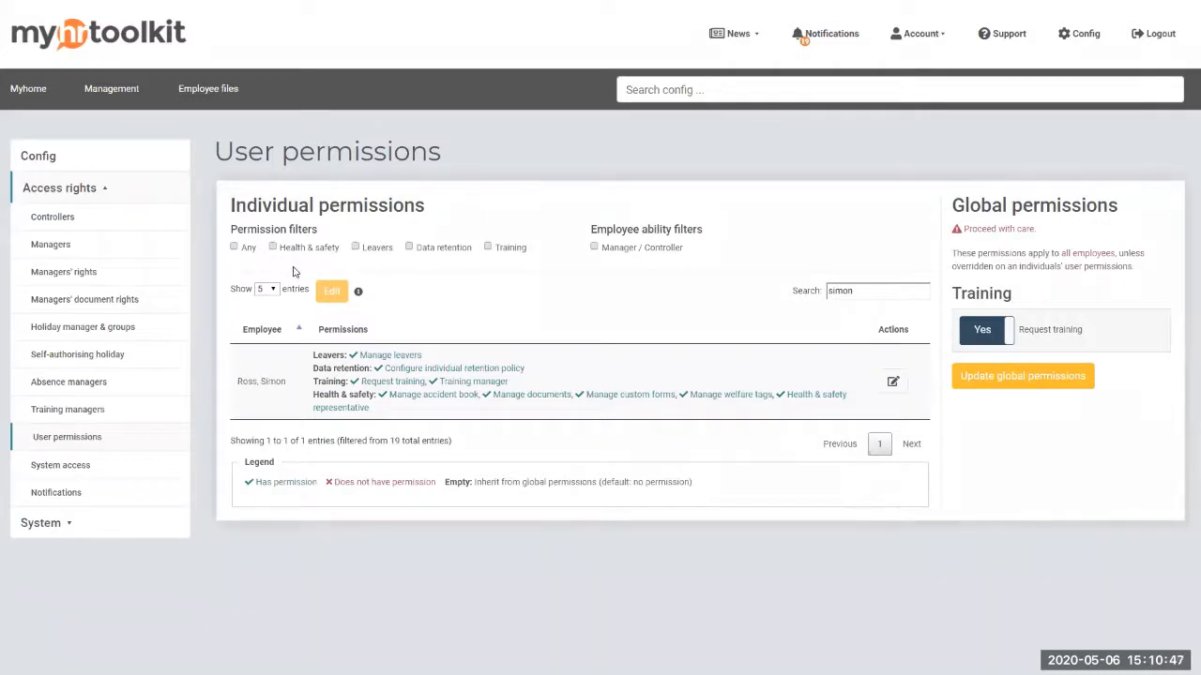
pyautogui.click(105, 94)
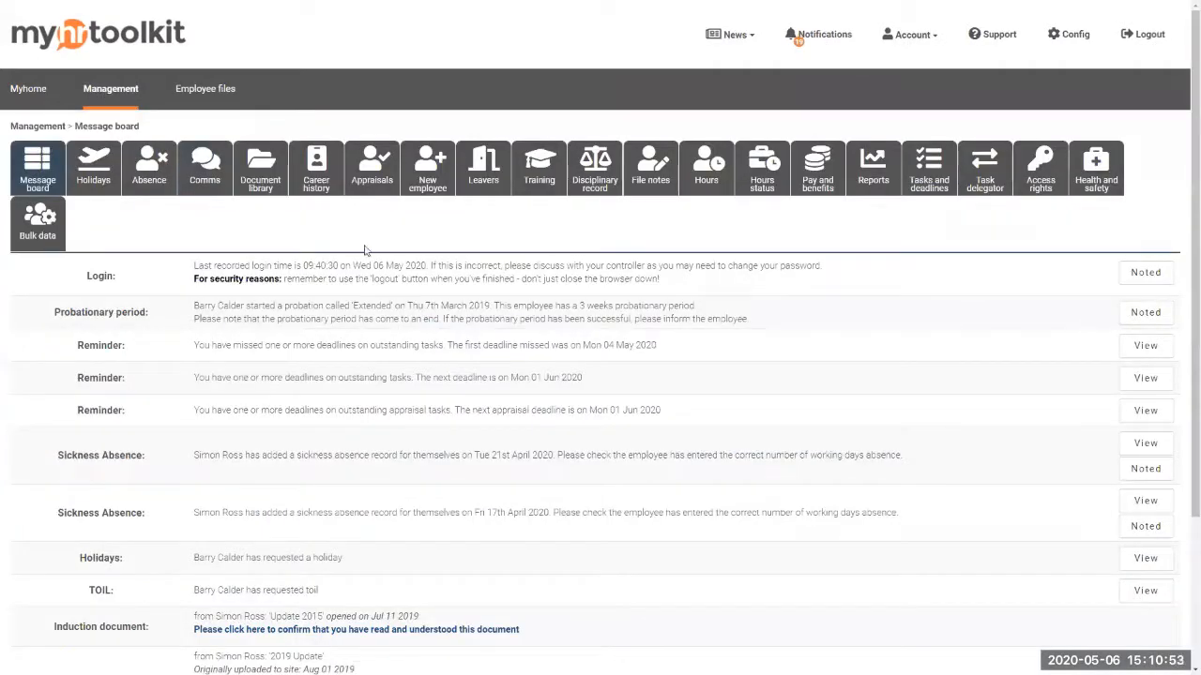
# Show the Import employees instructions from the New employee page
pyautogui.click(437, 187)
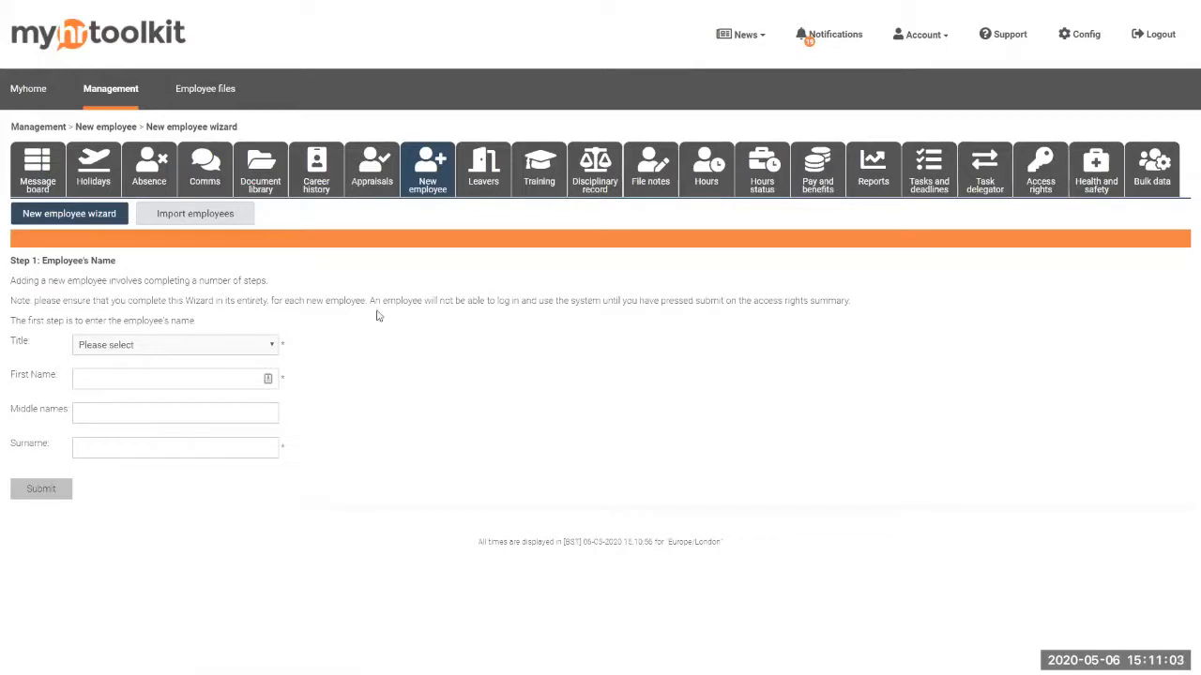
pyautogui.click(217, 216)
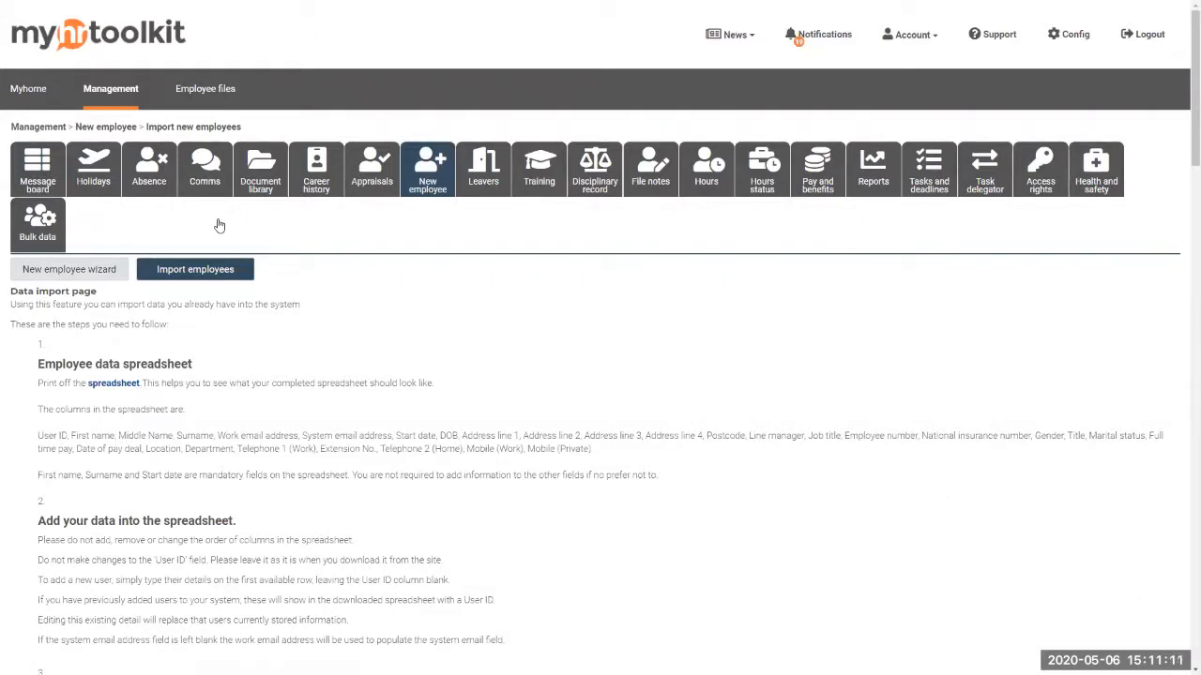
pyautogui.scroll(-1, 506, 318)
pyautogui.scroll(-1, 506, 318)
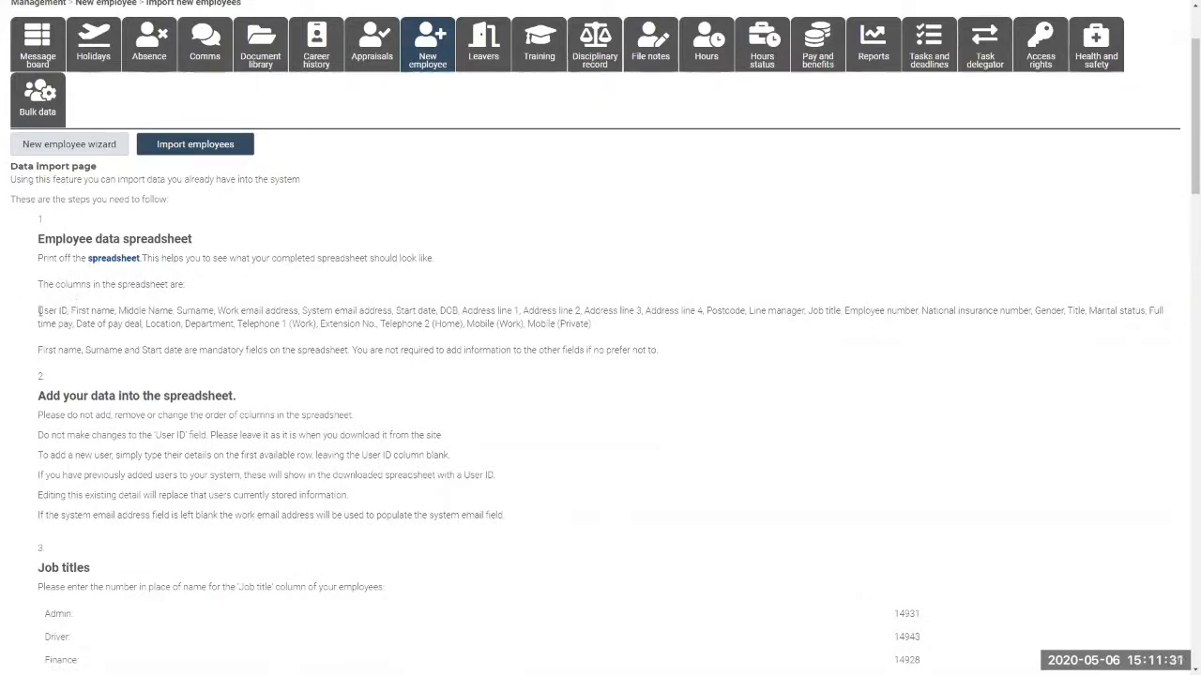
pyautogui.moveTo(39, 311); pyautogui.dragTo(69, 313)
pyautogui.click(48, 310)
pyautogui.moveTo(38, 310); pyautogui.dragTo(68, 310)
pyautogui.moveTo(143, 310); pyautogui.dragTo(618, 332)
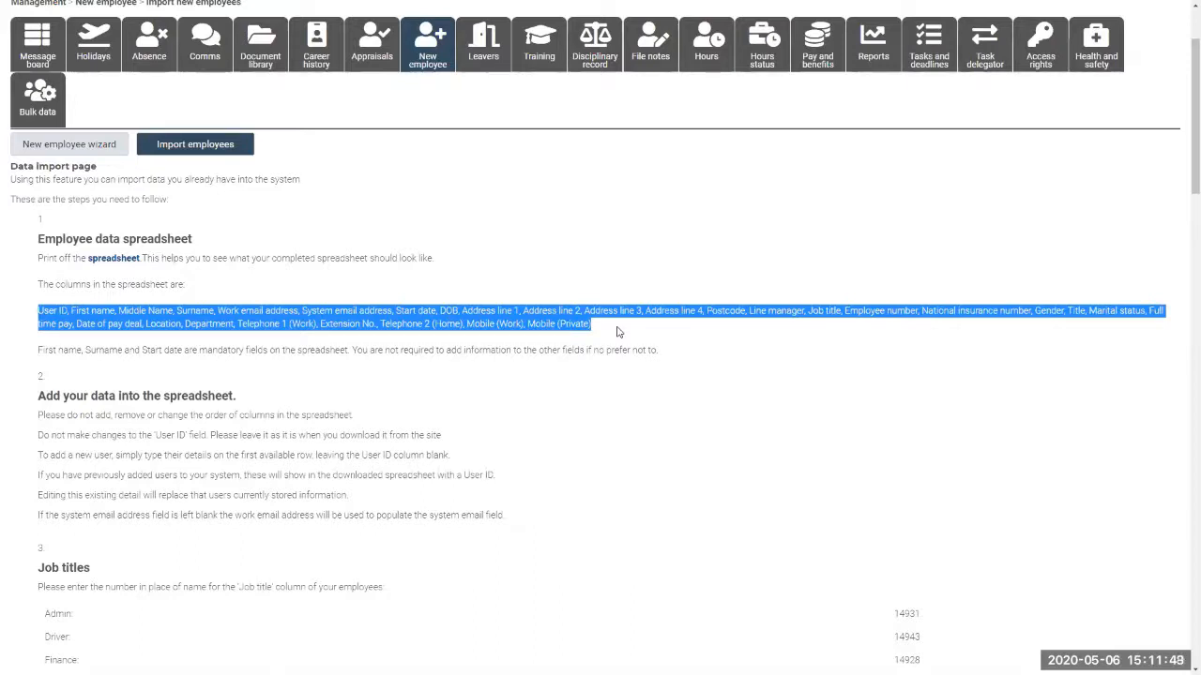
pyautogui.click(707, 425)
pyautogui.scroll(-3, 657, 416)
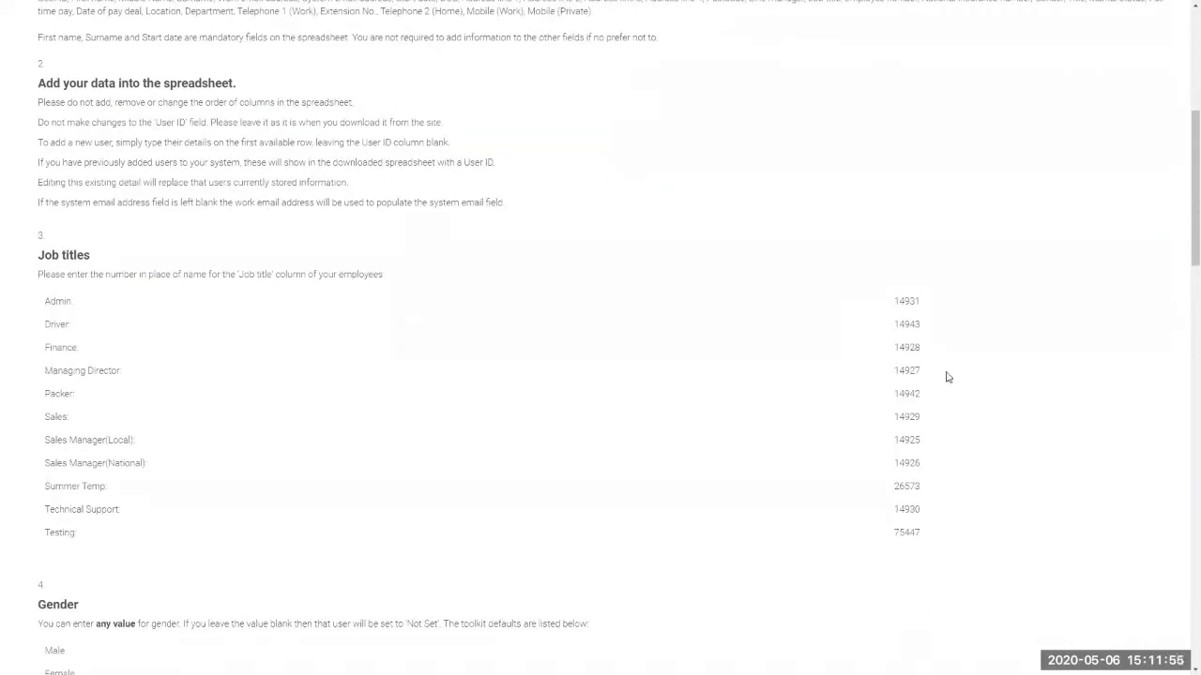
pyautogui.moveTo(895, 347); pyautogui.dragTo(908, 344)
pyautogui.scroll(-5, 912, 349)
pyautogui.scroll(-1, 910, 353)
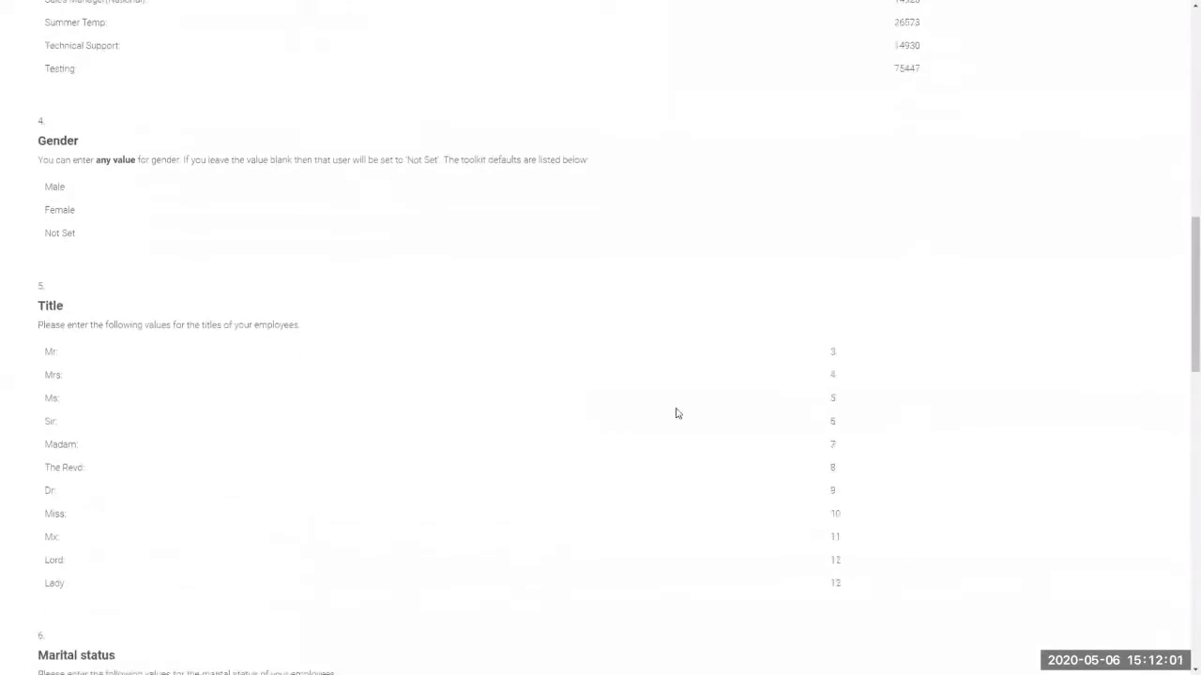
pyautogui.scroll(-6, 172, 390)
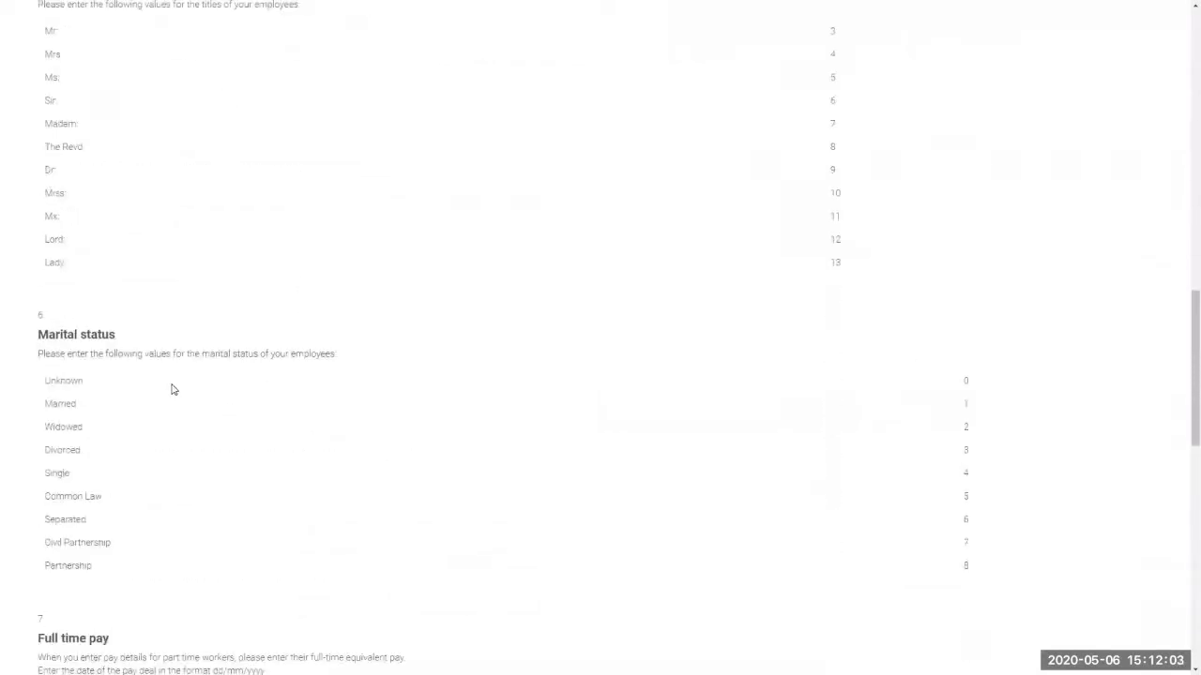
pyautogui.scroll(-2, 574, 537)
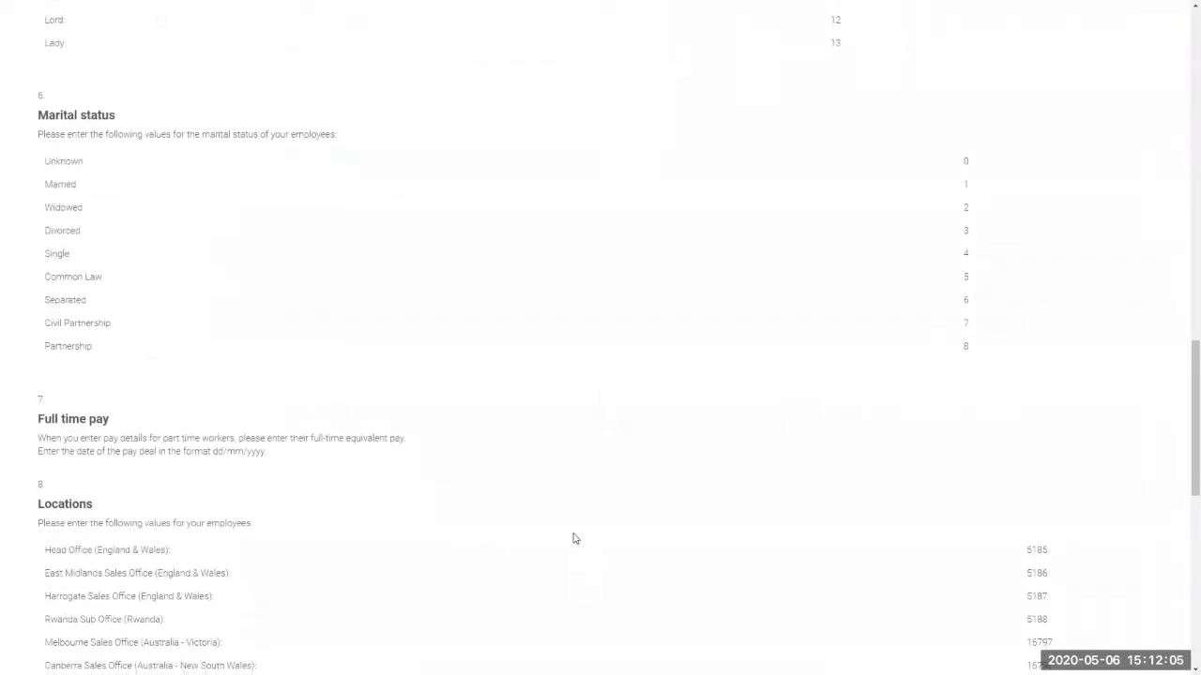
pyautogui.scroll(-6, 574, 538)
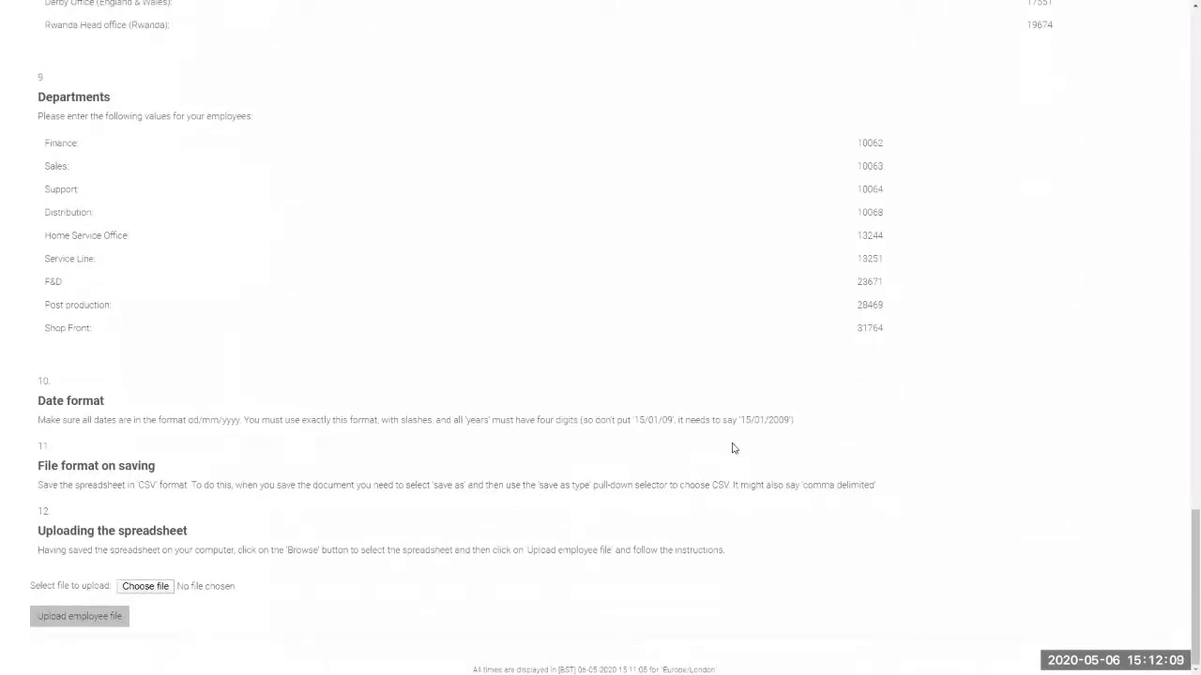
pyautogui.moveTo(740, 420); pyautogui.dragTo(790, 422)
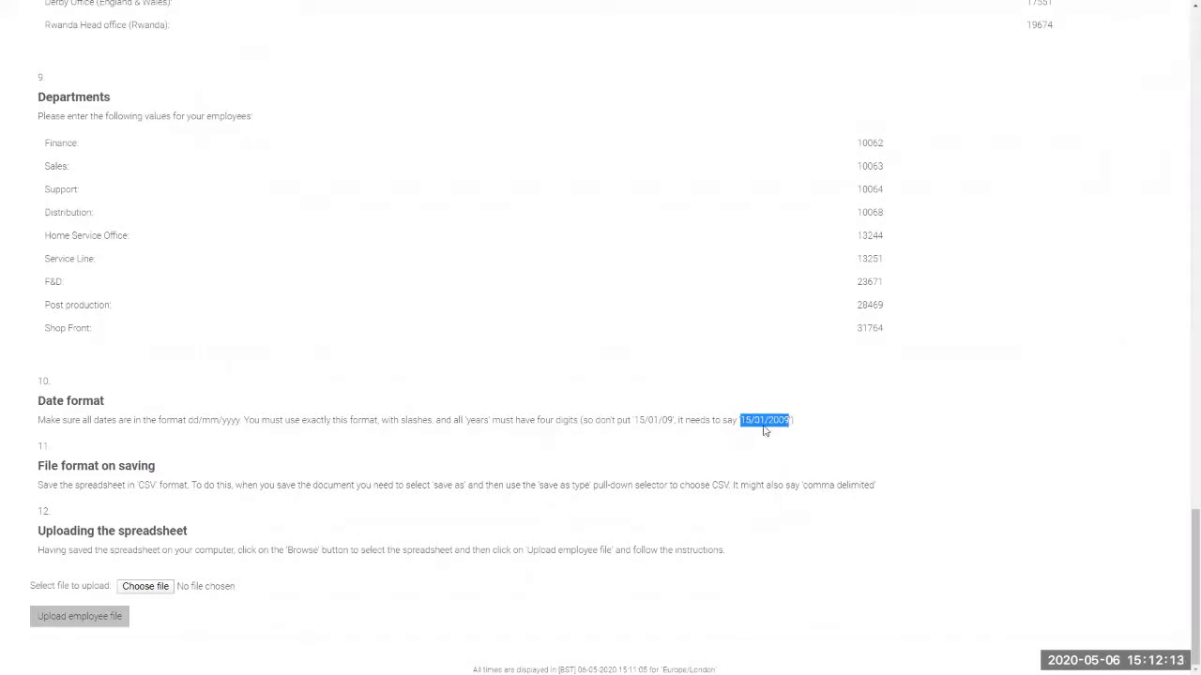
pyautogui.click(747, 421)
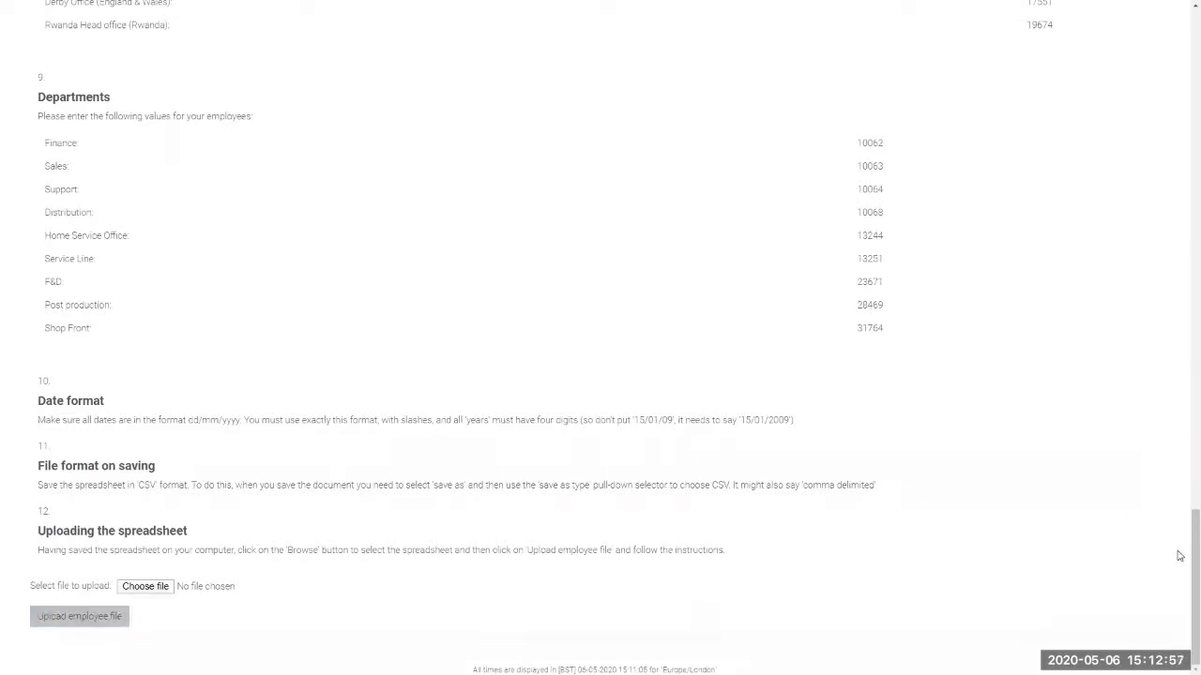
pyautogui.scroll(10, 1182, 563)
pyautogui.scroll(10, 1183, 219)
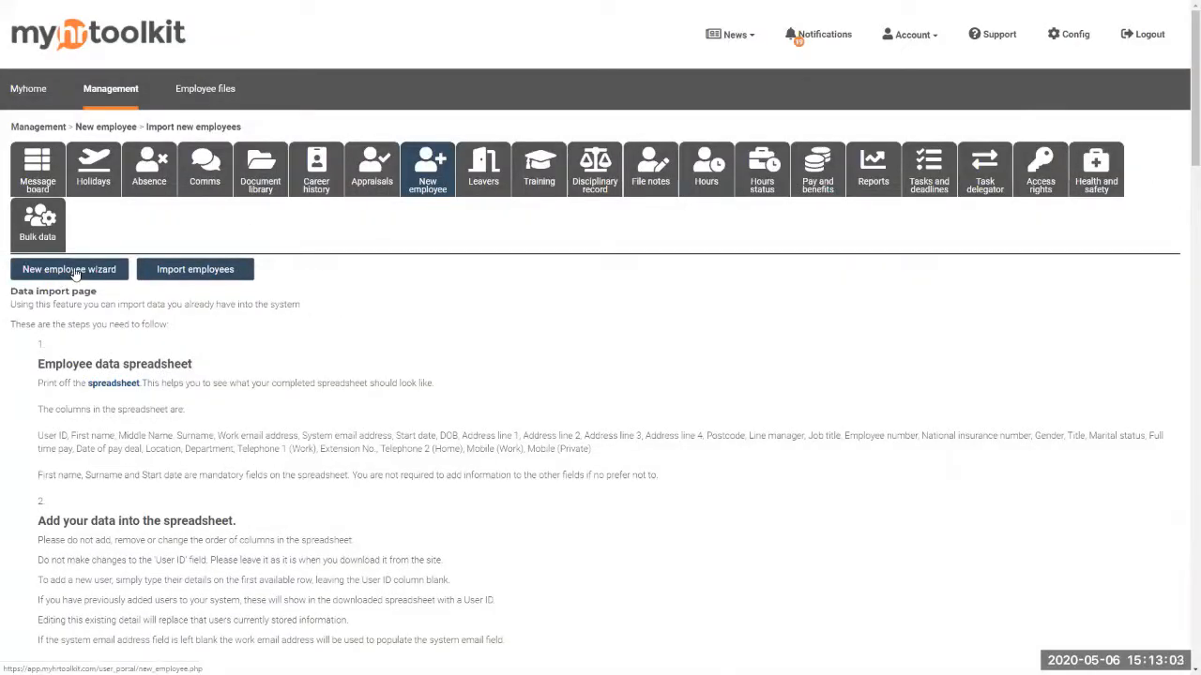
# Submit wizard Step 1 with title Mr and the new employee's first name and surname
pyautogui.click(76, 272)
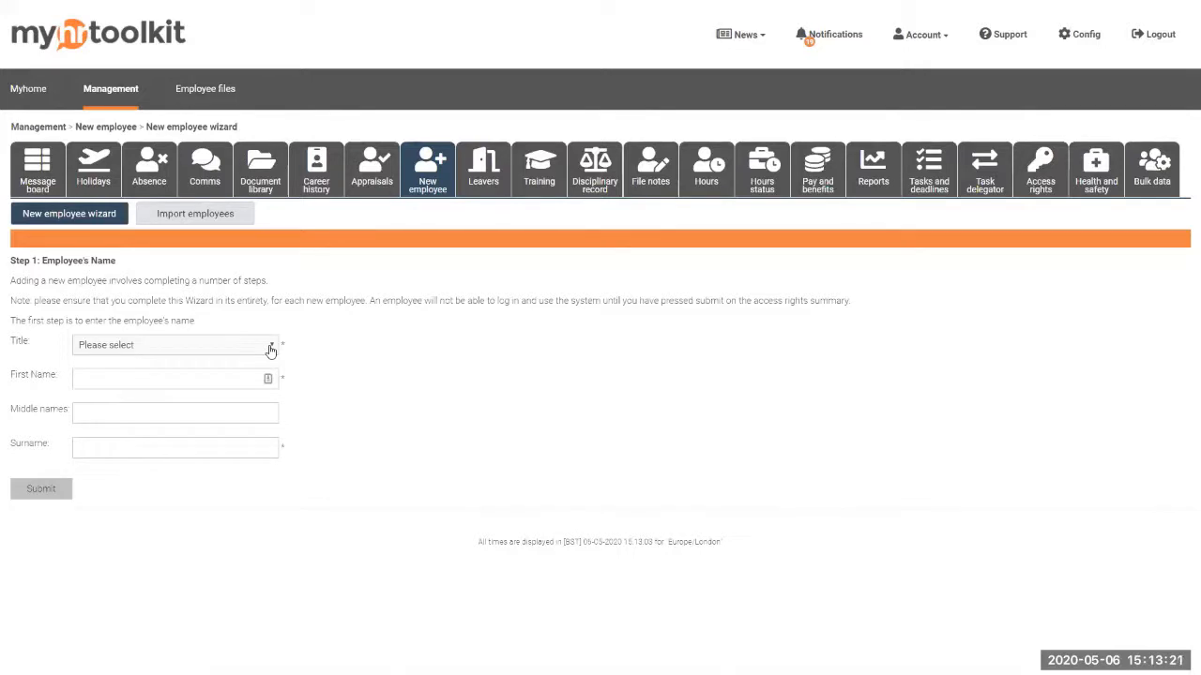
pyautogui.click(270, 349)
pyautogui.click(228, 373)
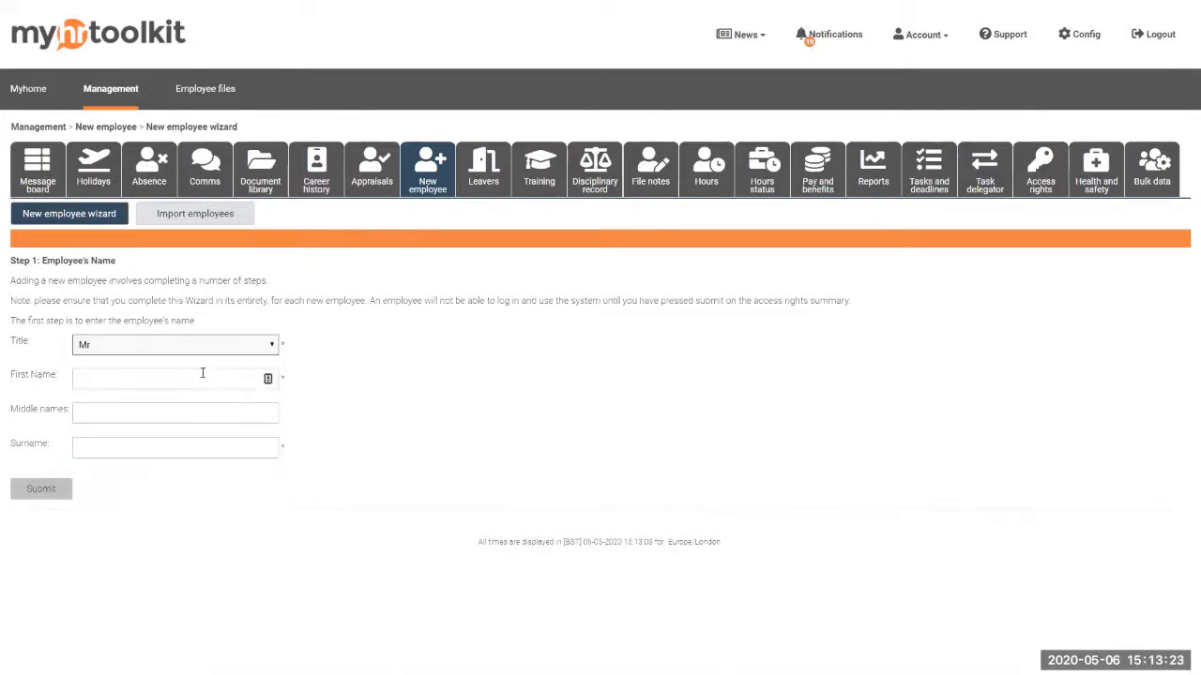
pyautogui.click(193, 378)
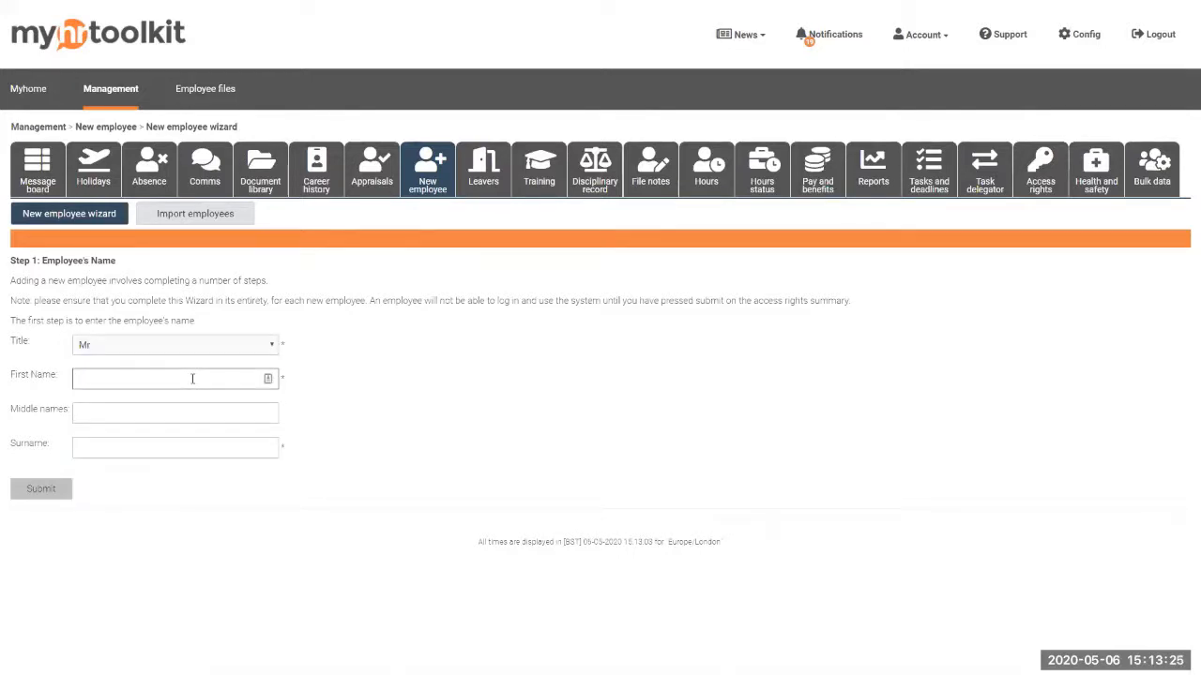
pyautogui.write('tephen')
pyautogui.click(161, 443)
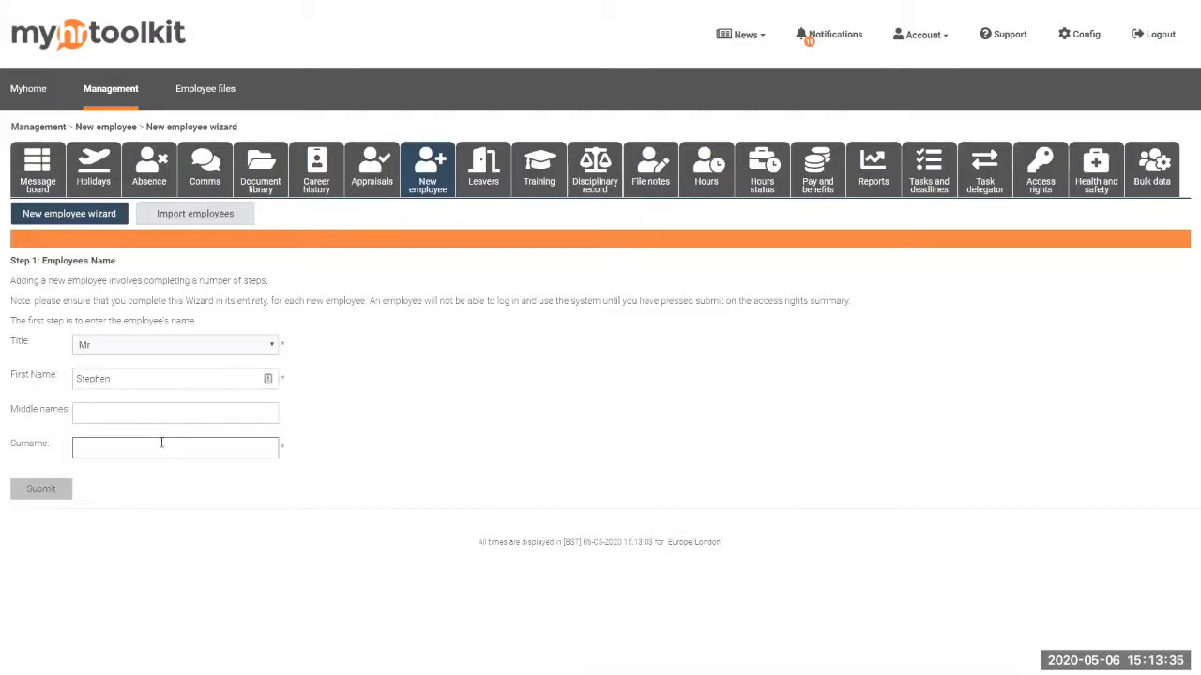
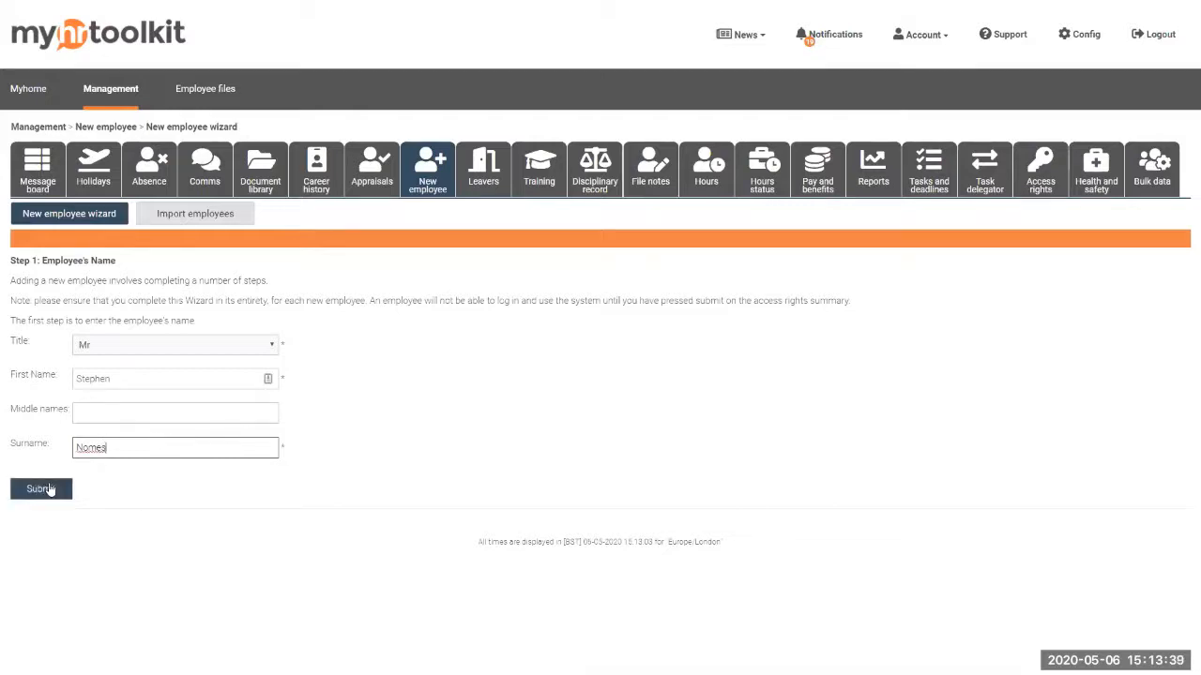
pyautogui.click(51, 488)
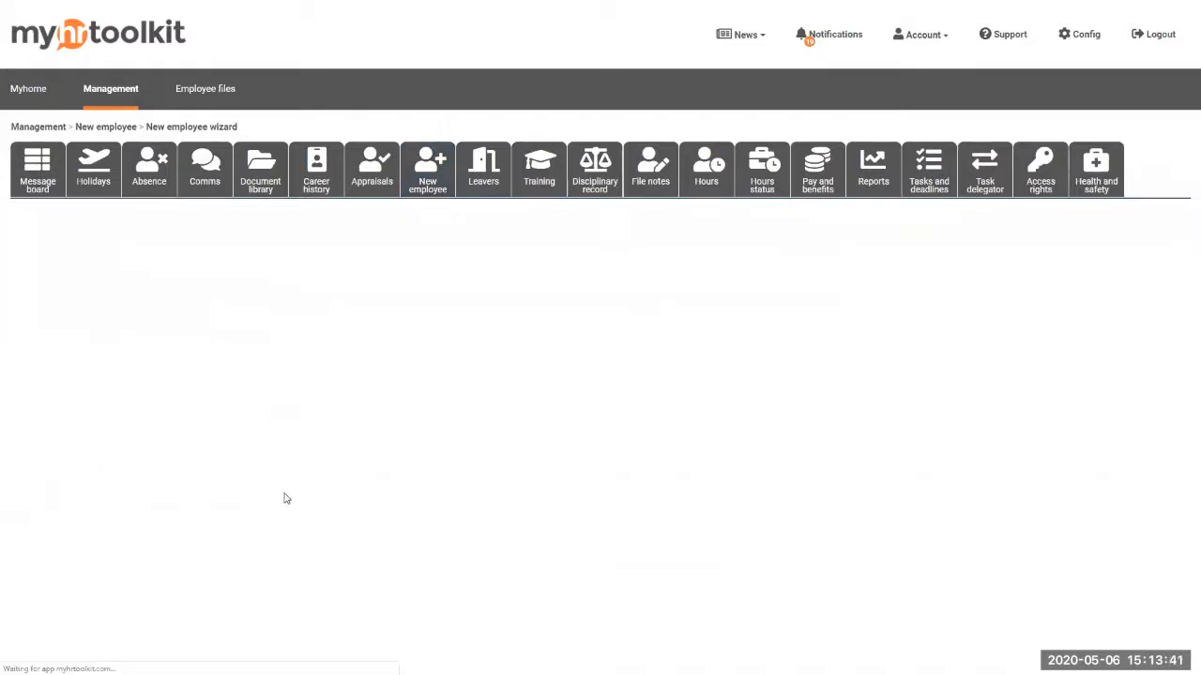
# Set the employee's start date to 01/04/2020
pyautogui.scroll(-2, 406, 455)
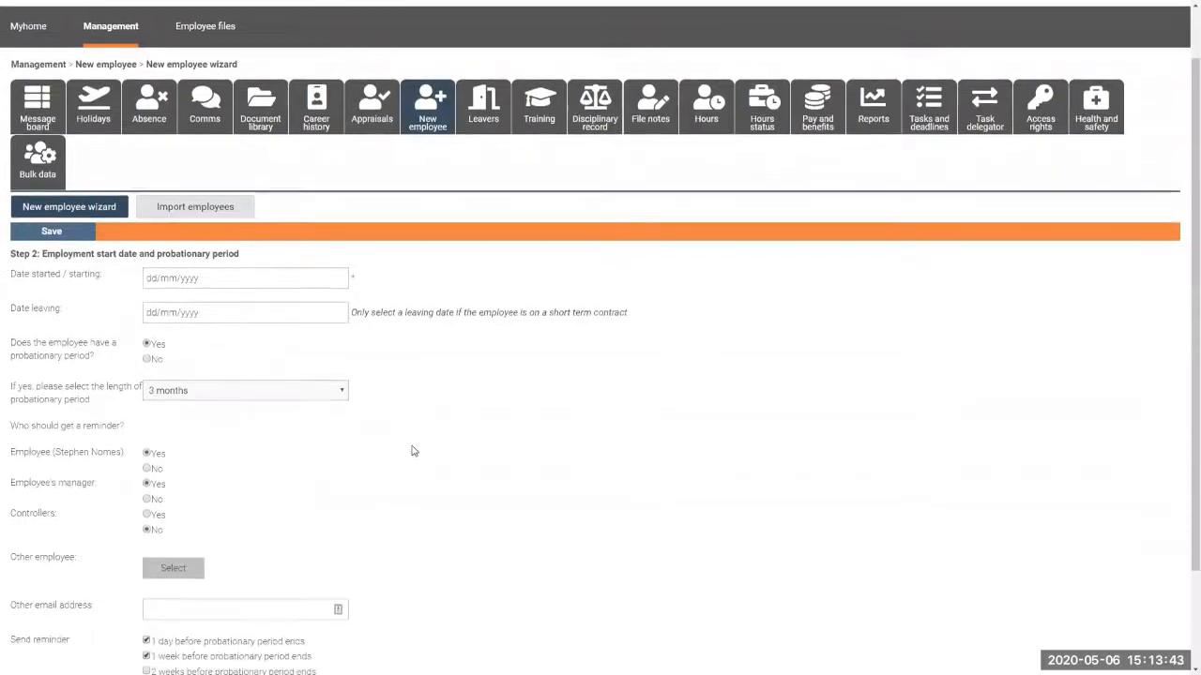
pyautogui.click(321, 216)
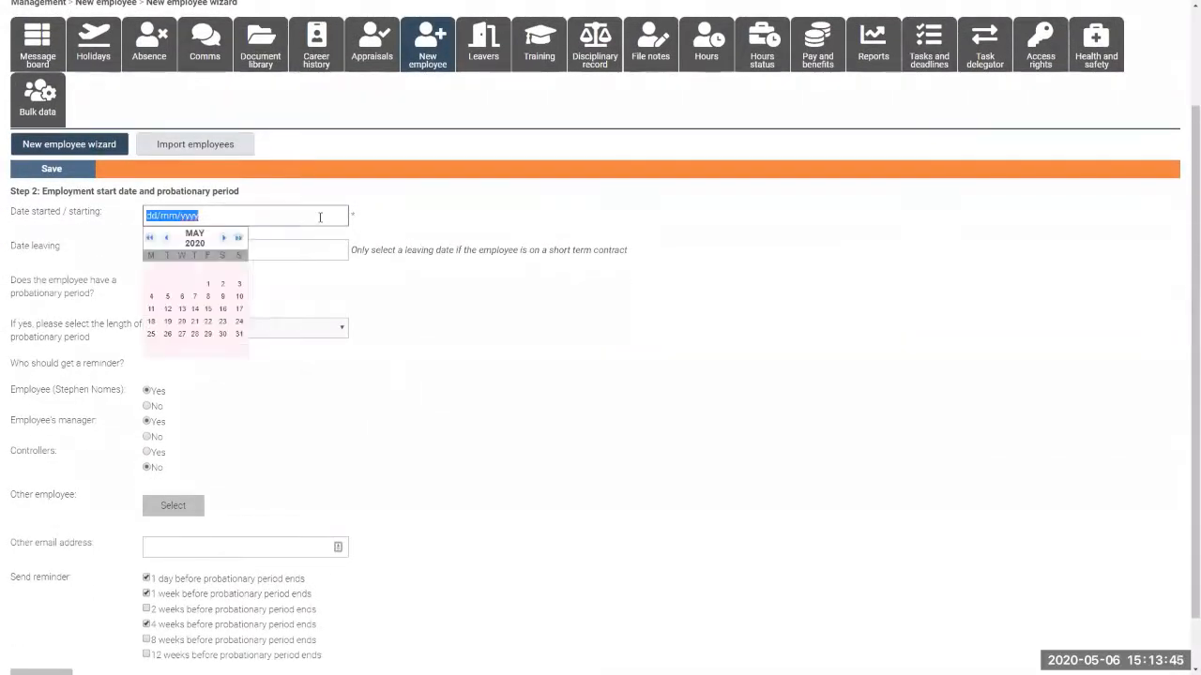
pyautogui.click(166, 238)
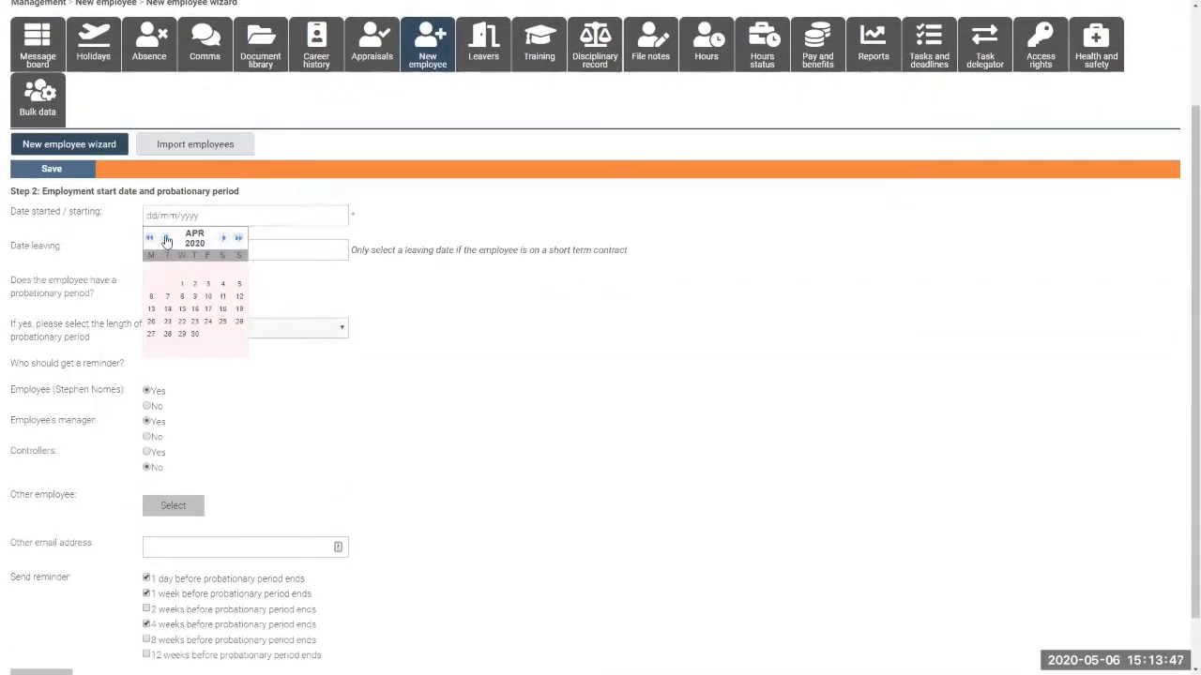
pyautogui.click(182, 284)
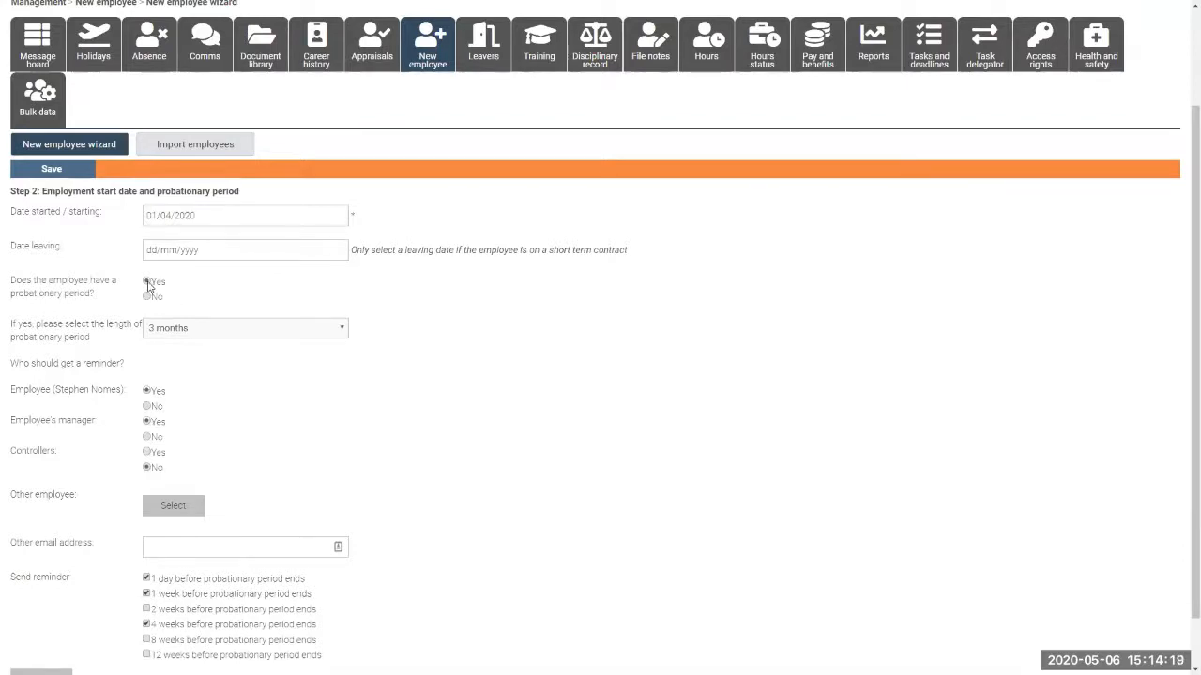
# Keep the 3-month probationary period and submit the probation settings
pyautogui.scroll(-1, 379, 429)
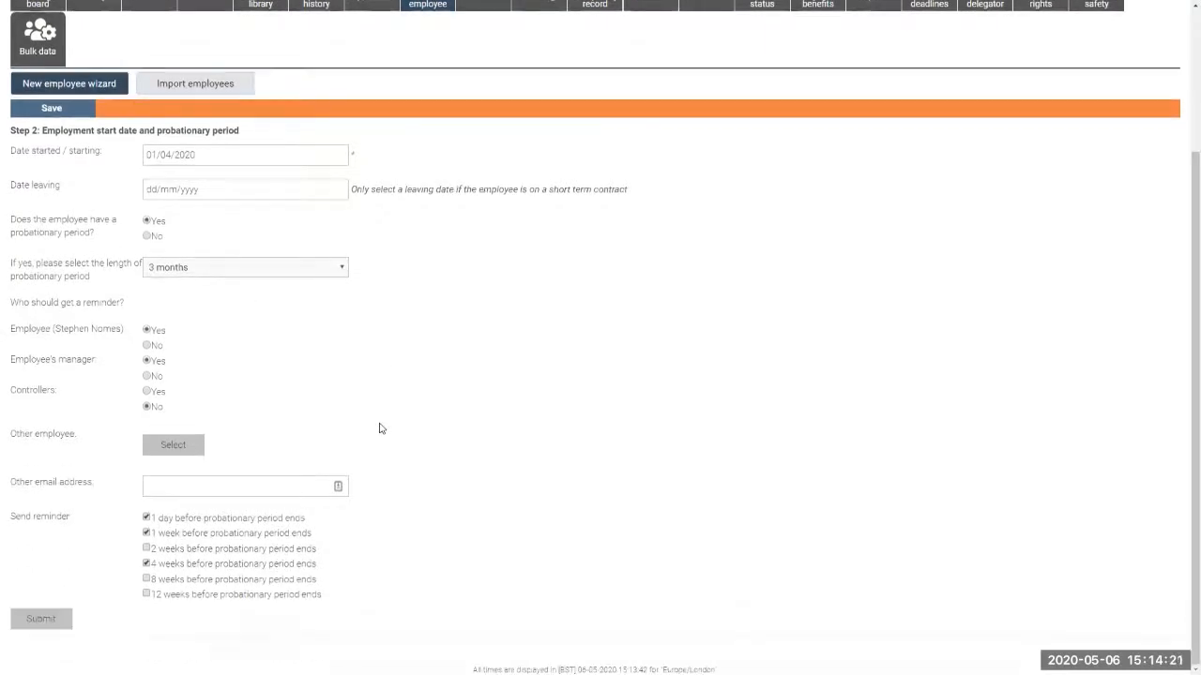
pyautogui.click(329, 268)
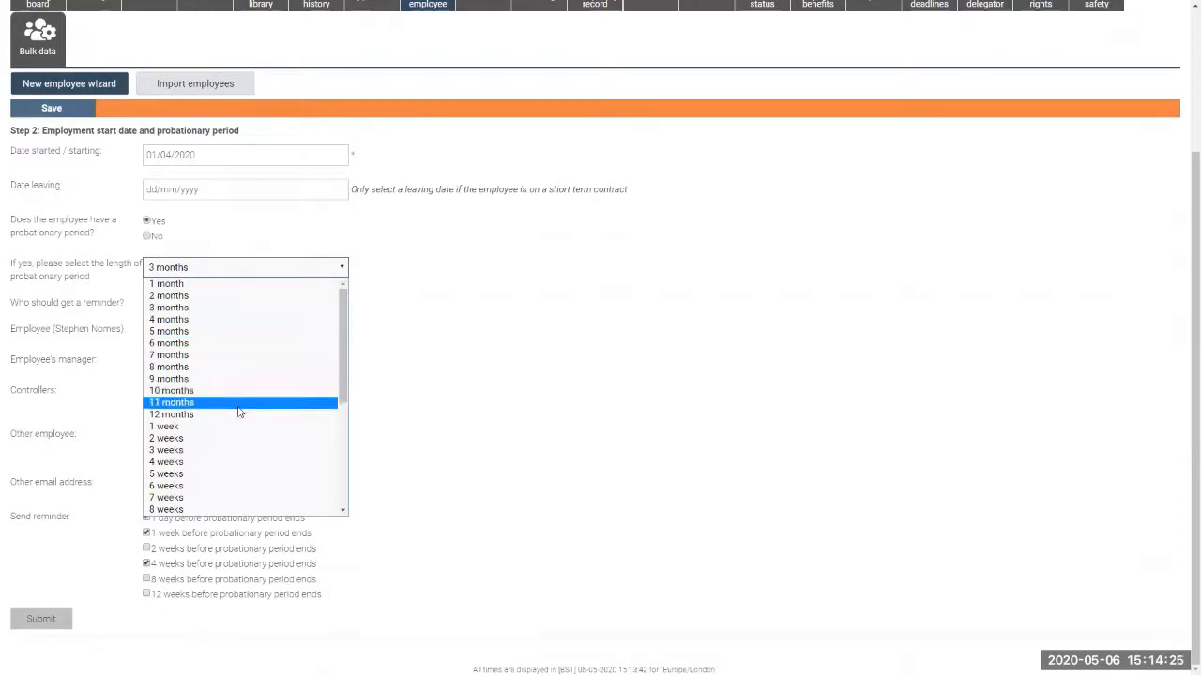
pyautogui.scroll(-6, 255, 418)
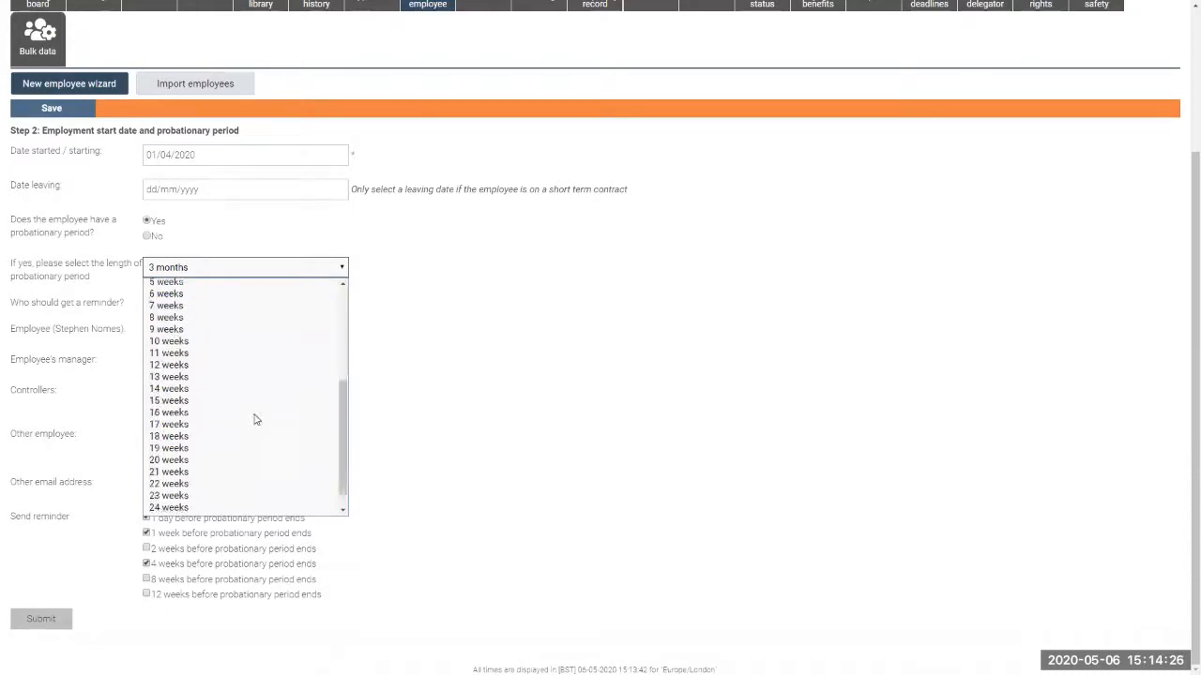
pyautogui.click(416, 356)
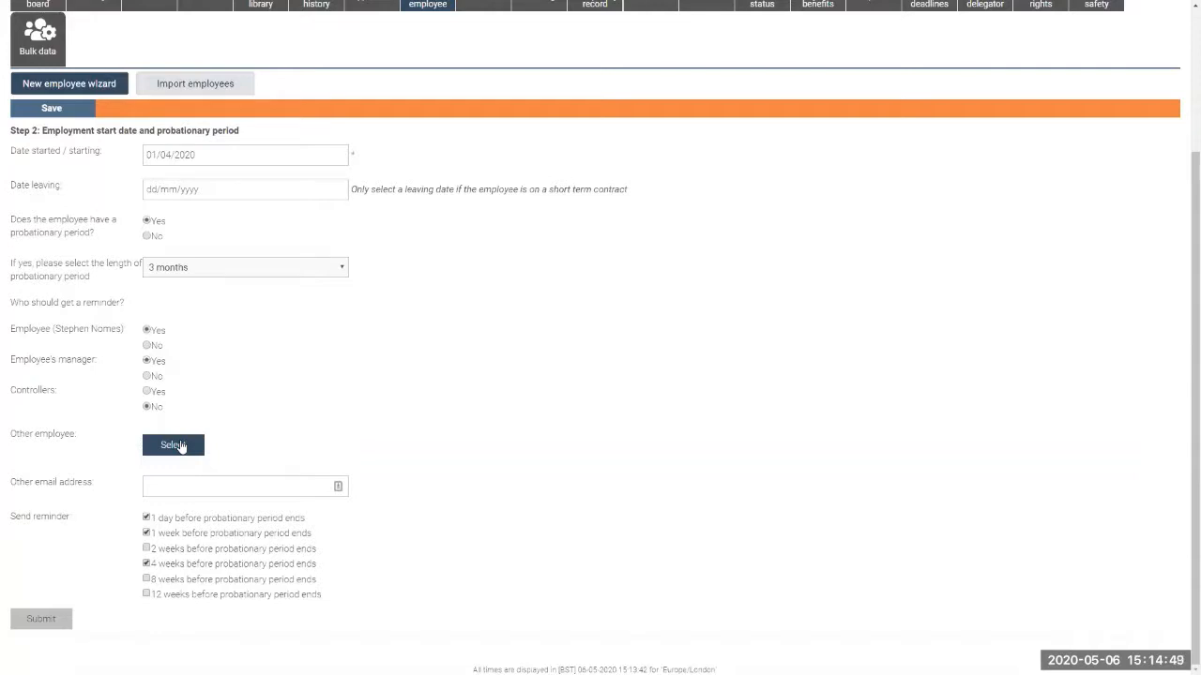
pyautogui.click(169, 485)
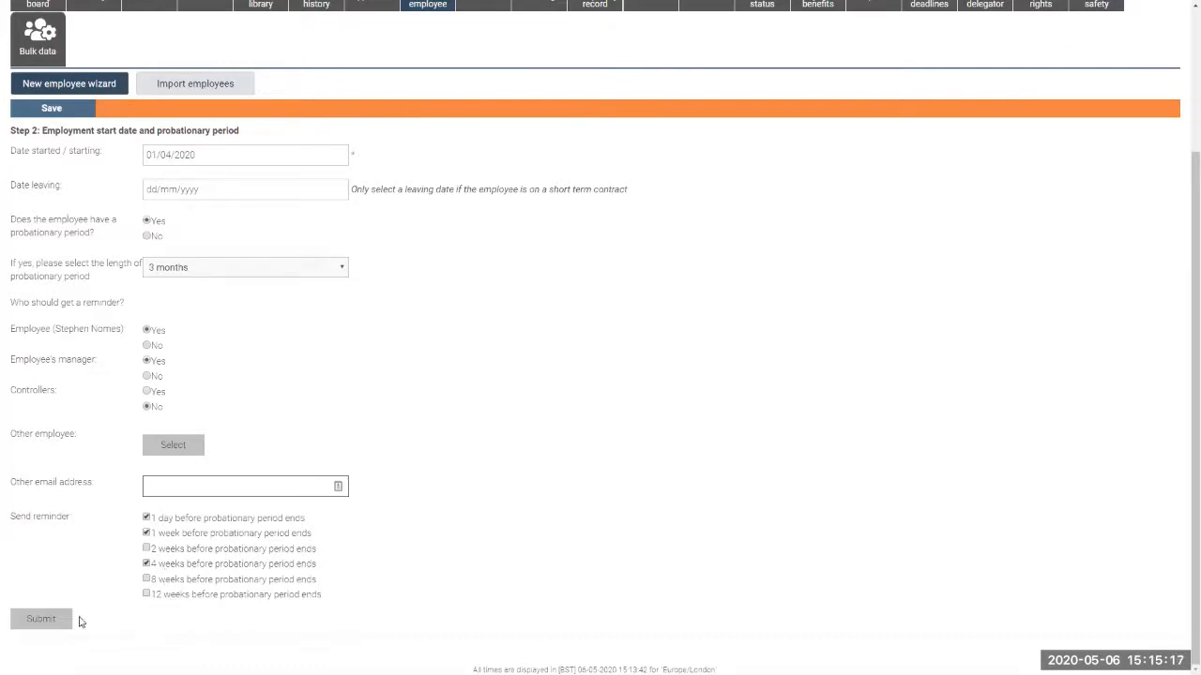
pyautogui.click(41, 619)
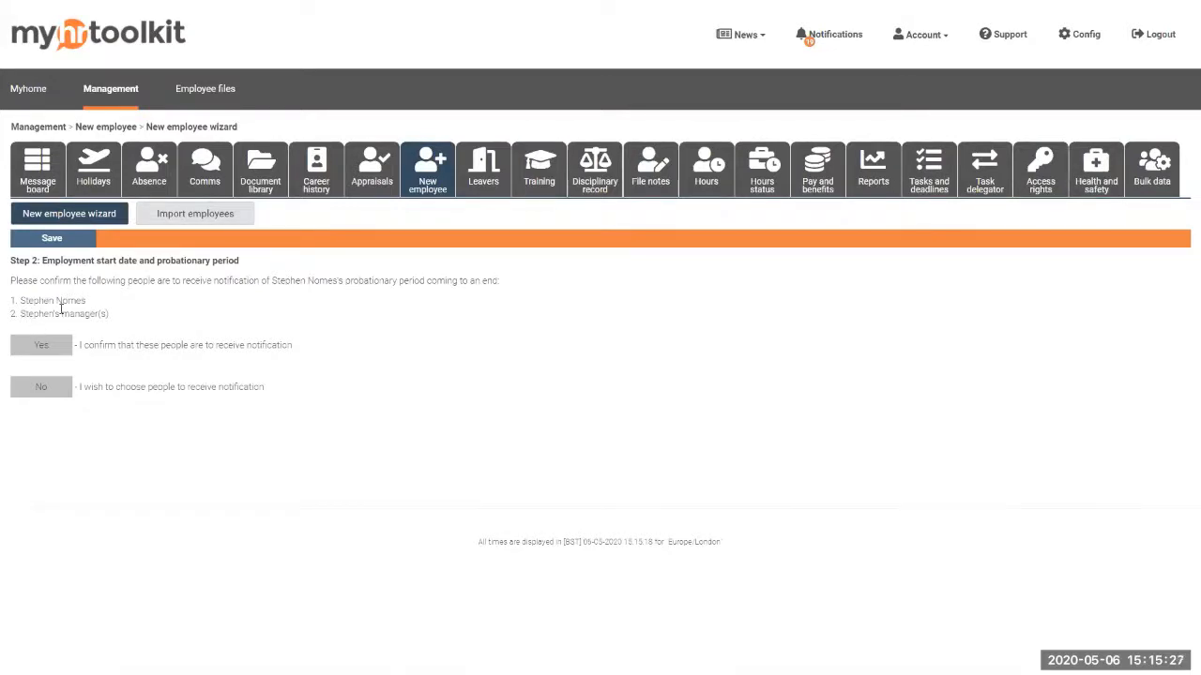
# Answer Yes so the employee and their manager get probation-end notifications
pyautogui.click(41, 345)
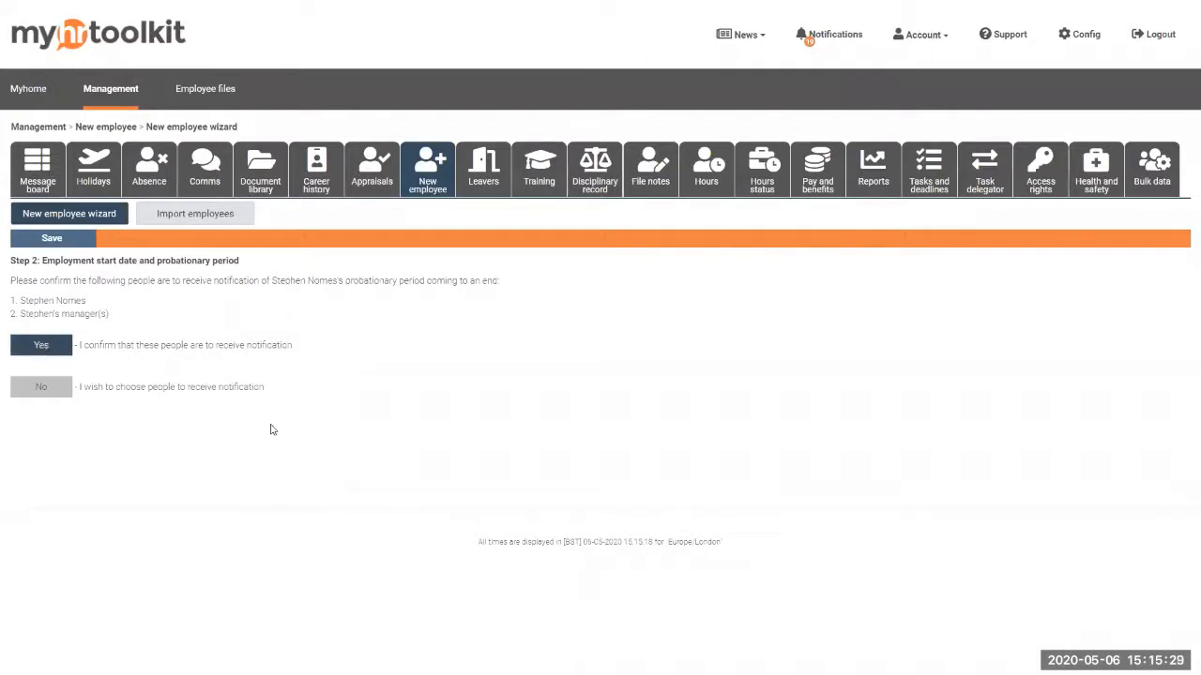
pyautogui.scroll(-2, 432, 451)
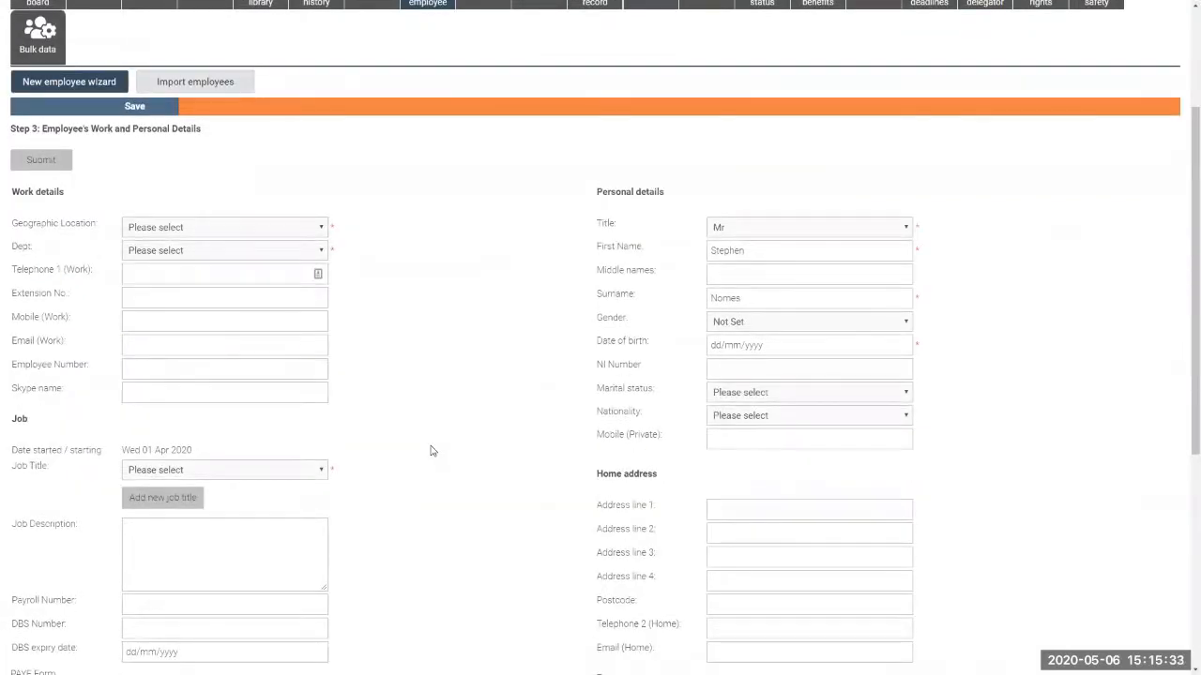
# Choose East Midlands Sales Office location, Home Service Office department and Finance job title
pyautogui.click(321, 231)
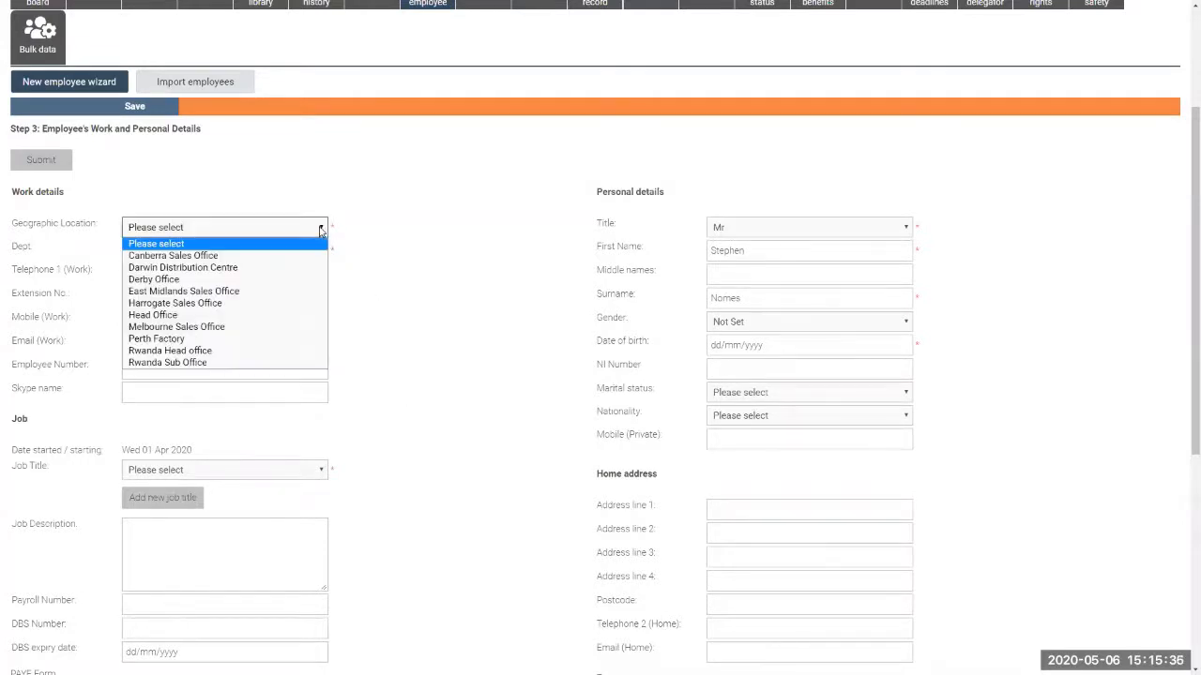
pyautogui.click(250, 293)
pyautogui.click(197, 255)
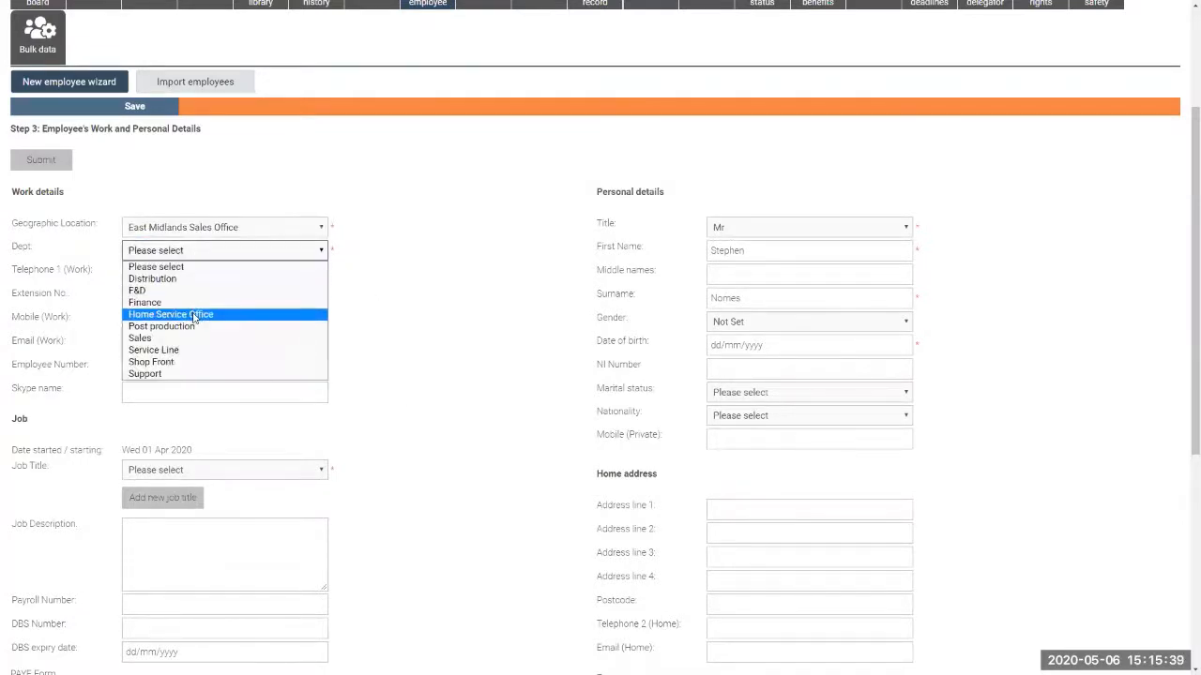
pyautogui.click(194, 319)
pyautogui.click(237, 469)
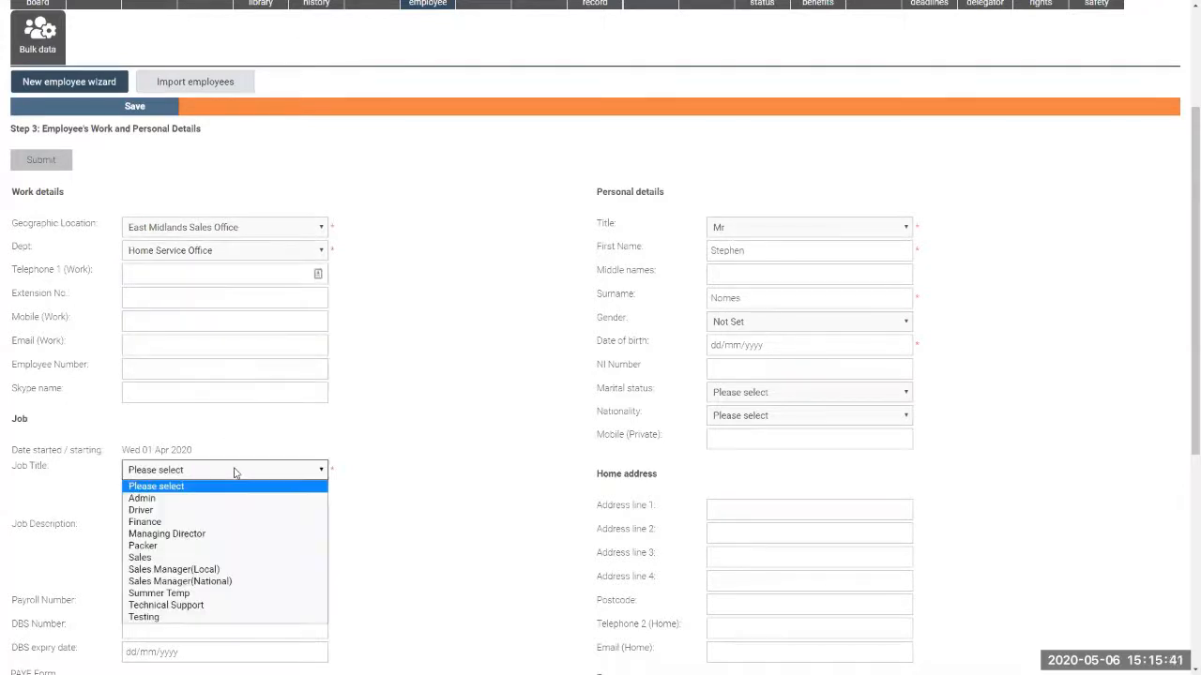
pyautogui.click(192, 521)
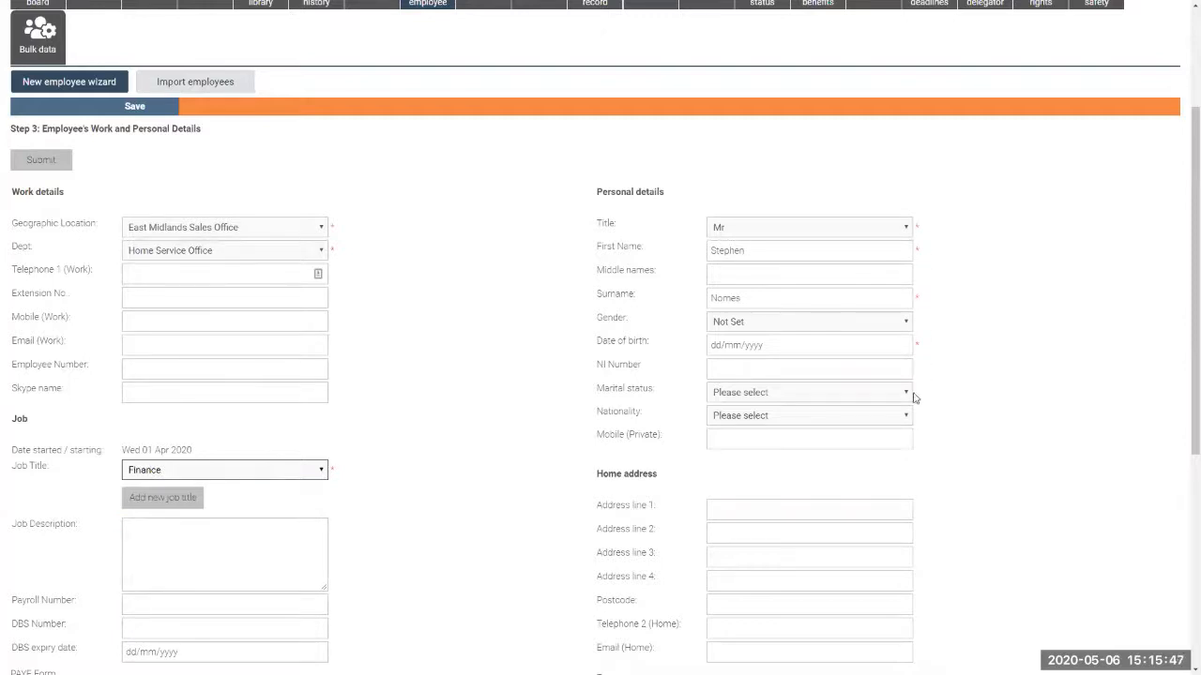
# Enter date of birth 01/01/1970
pyautogui.click(751, 345)
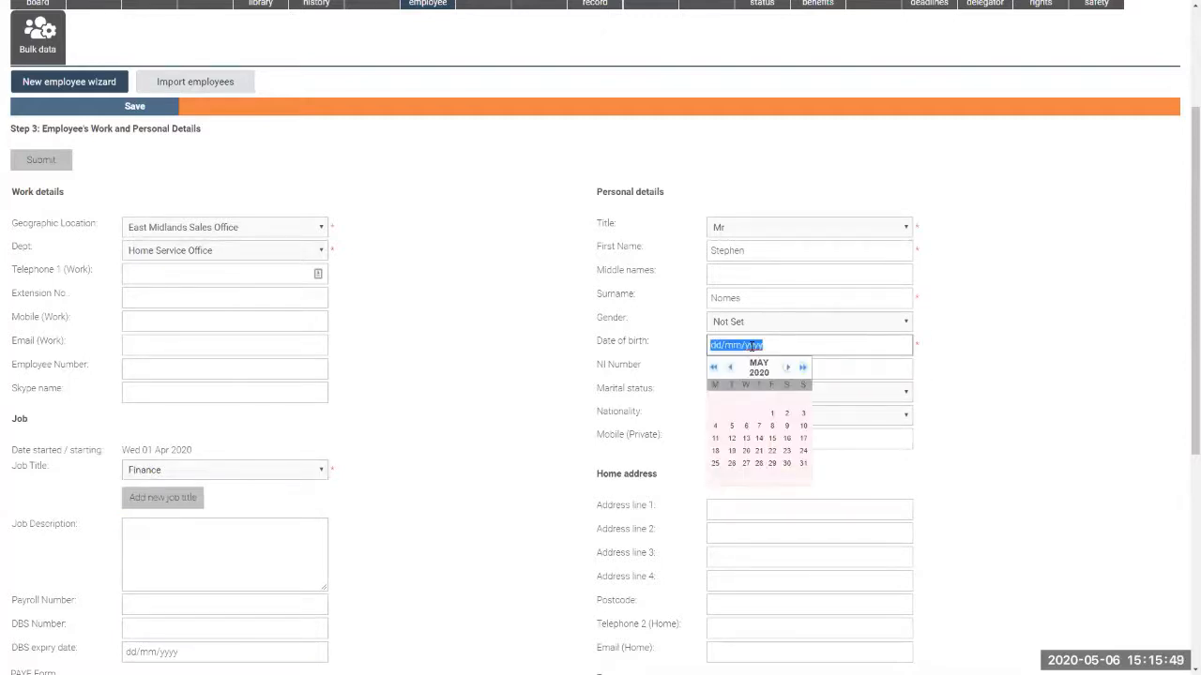
pyautogui.write('01/01/19')
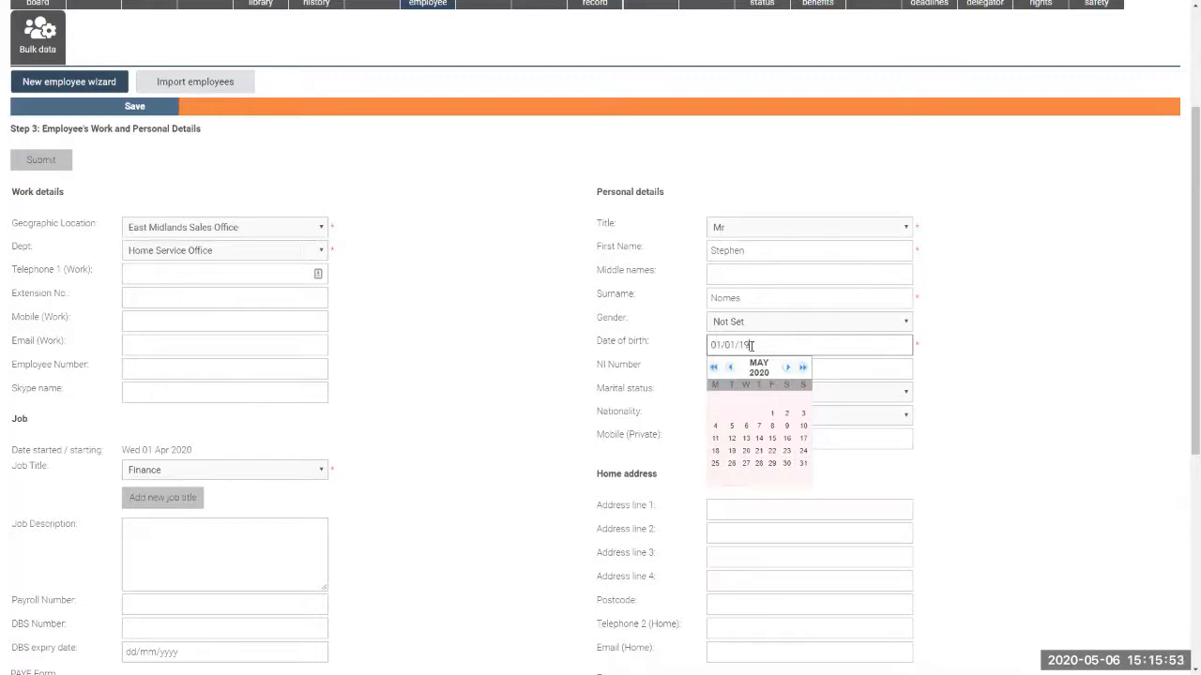
pyautogui.write('70')
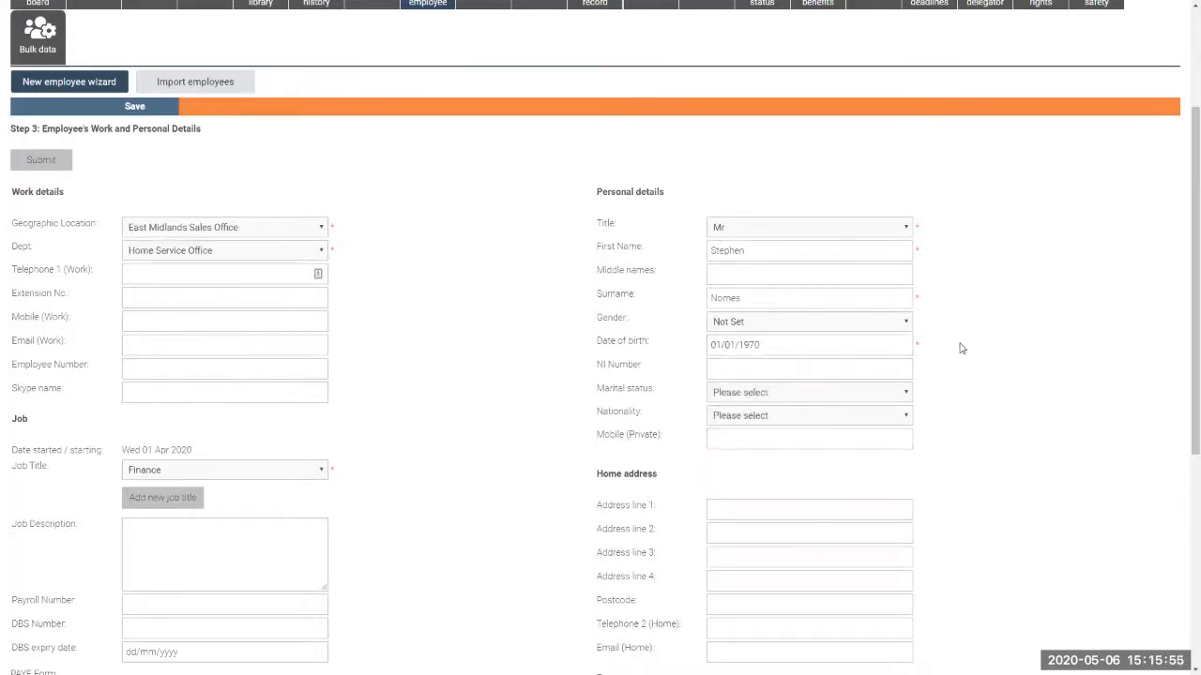
pyautogui.click(961, 348)
pyautogui.scroll(-3, 961, 348)
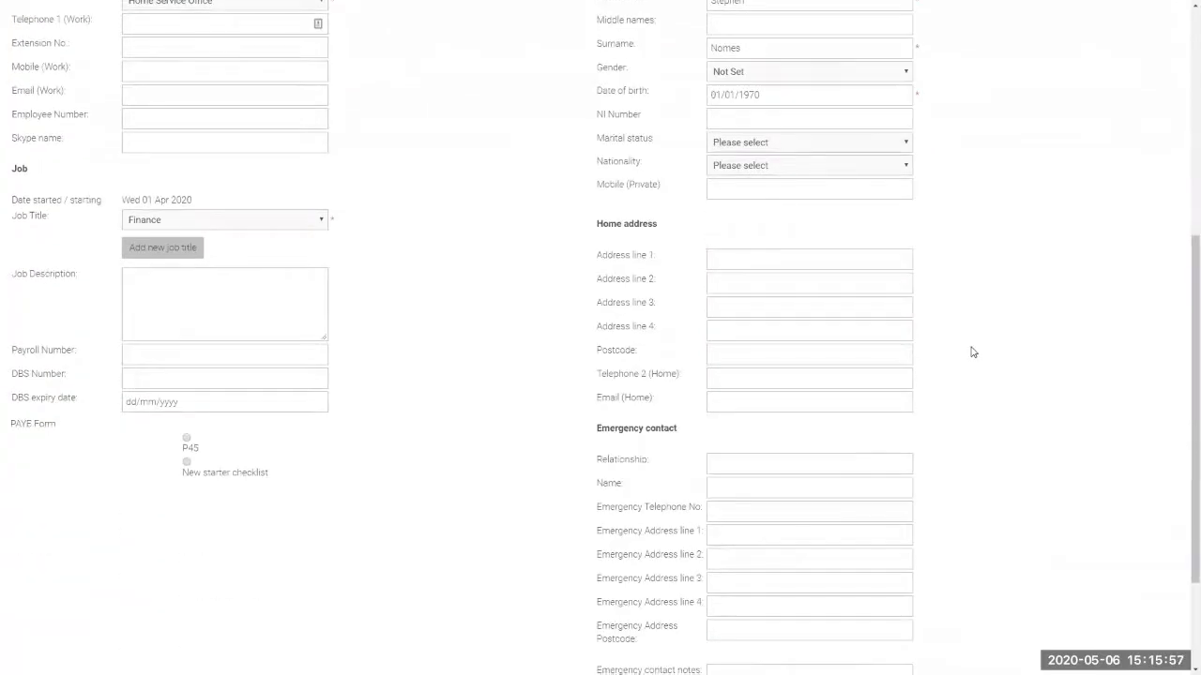
pyautogui.scroll(2, 974, 352)
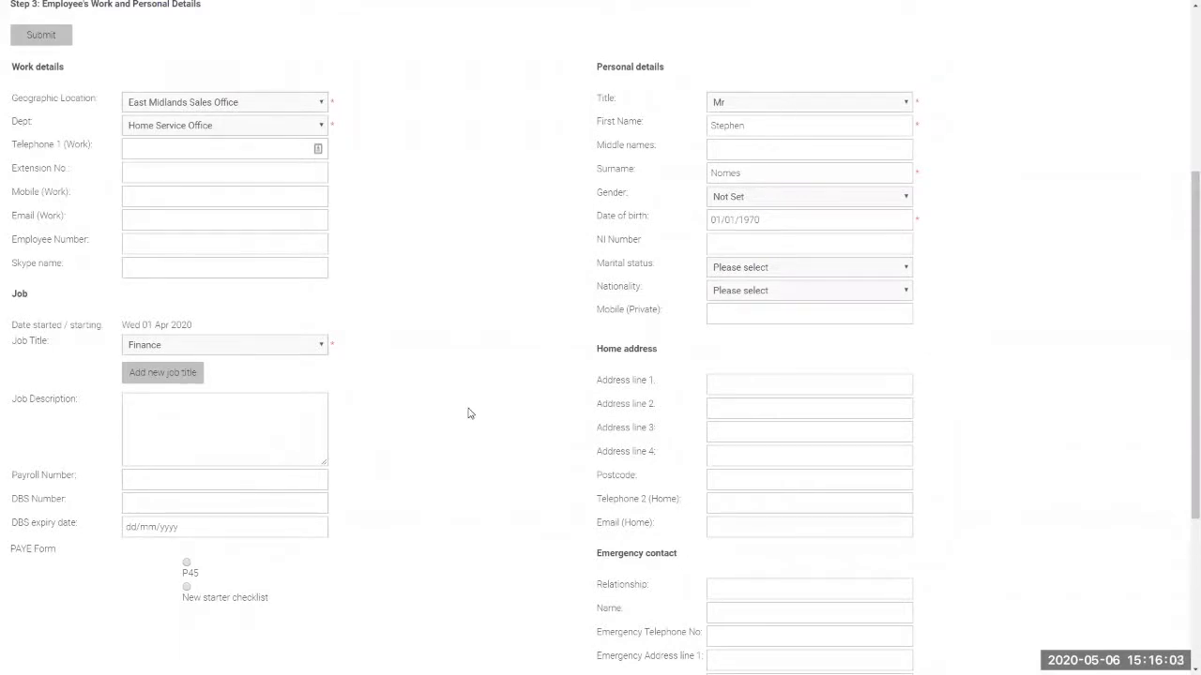
pyautogui.scroll(-1, 469, 412)
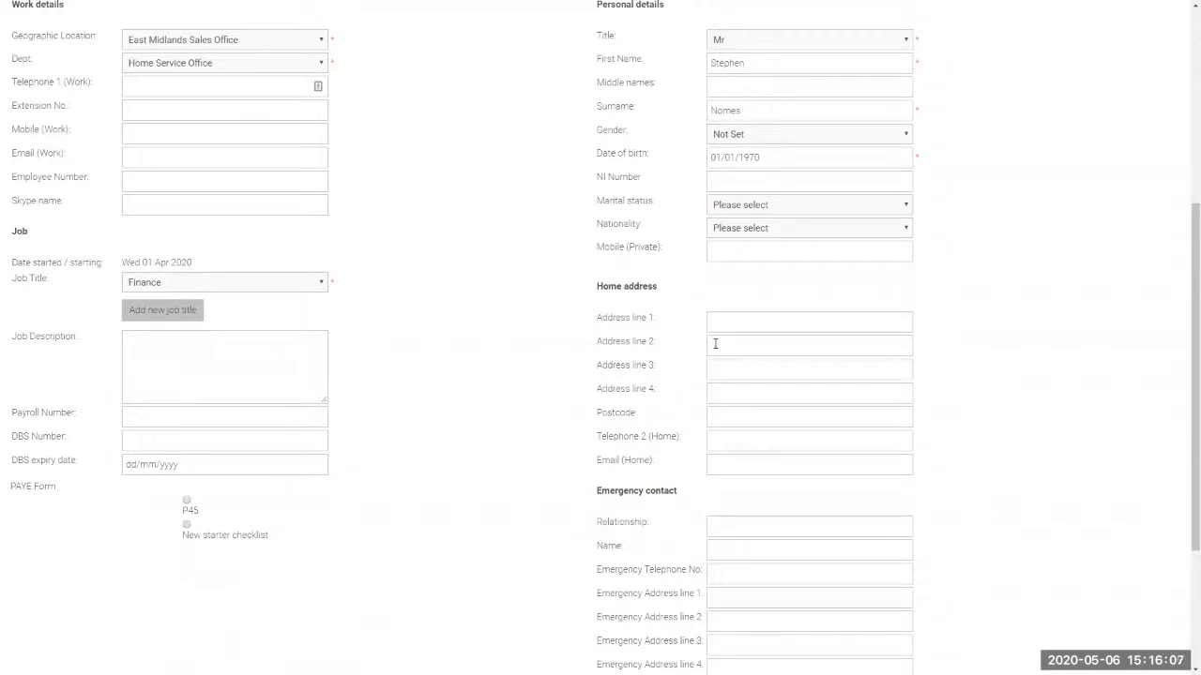
pyautogui.scroll(-2, 740, 365)
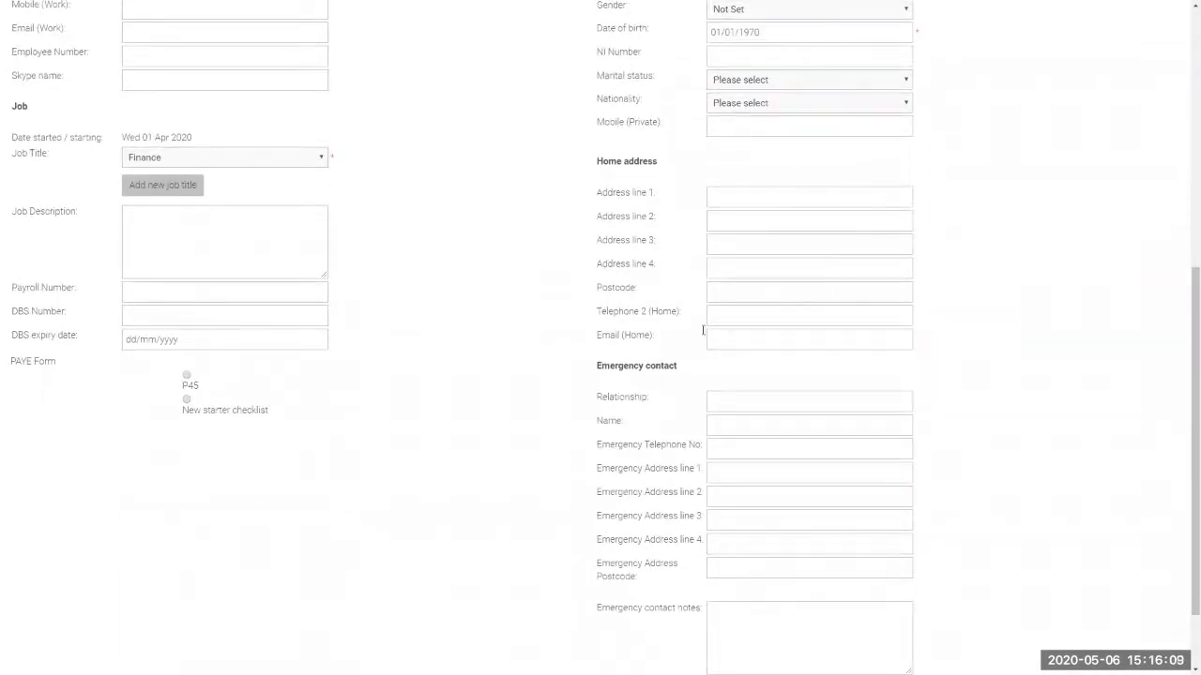
pyautogui.scroll(1, 394, 178)
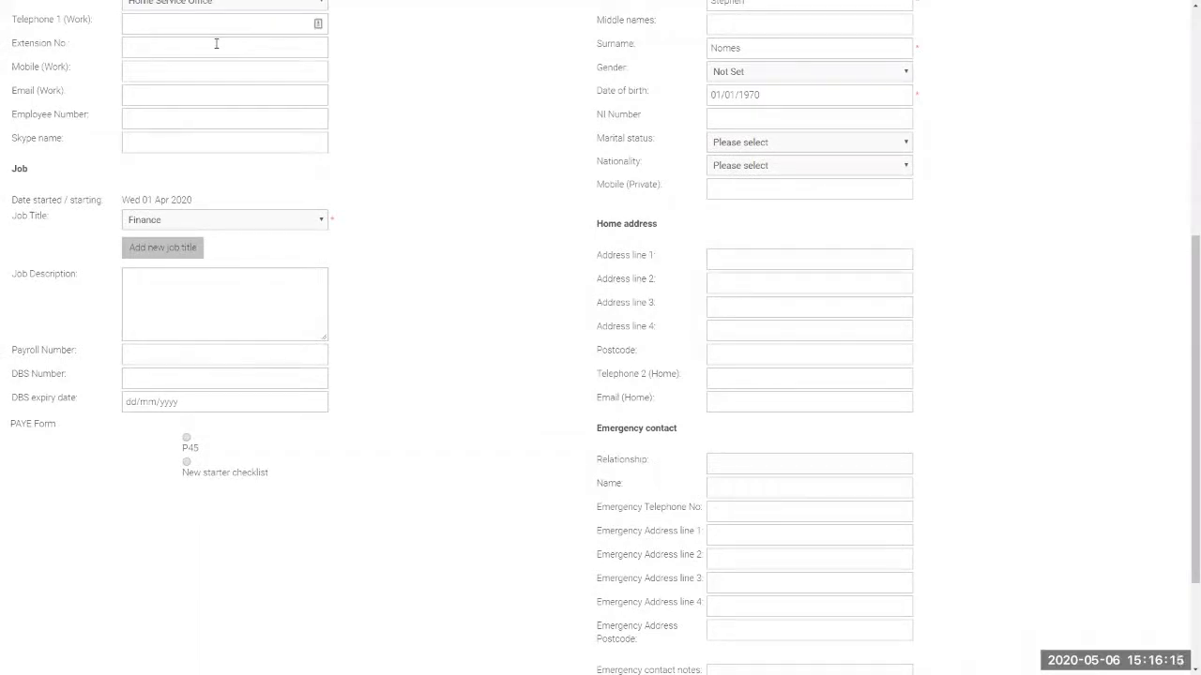
pyautogui.scroll(-2, 381, 379)
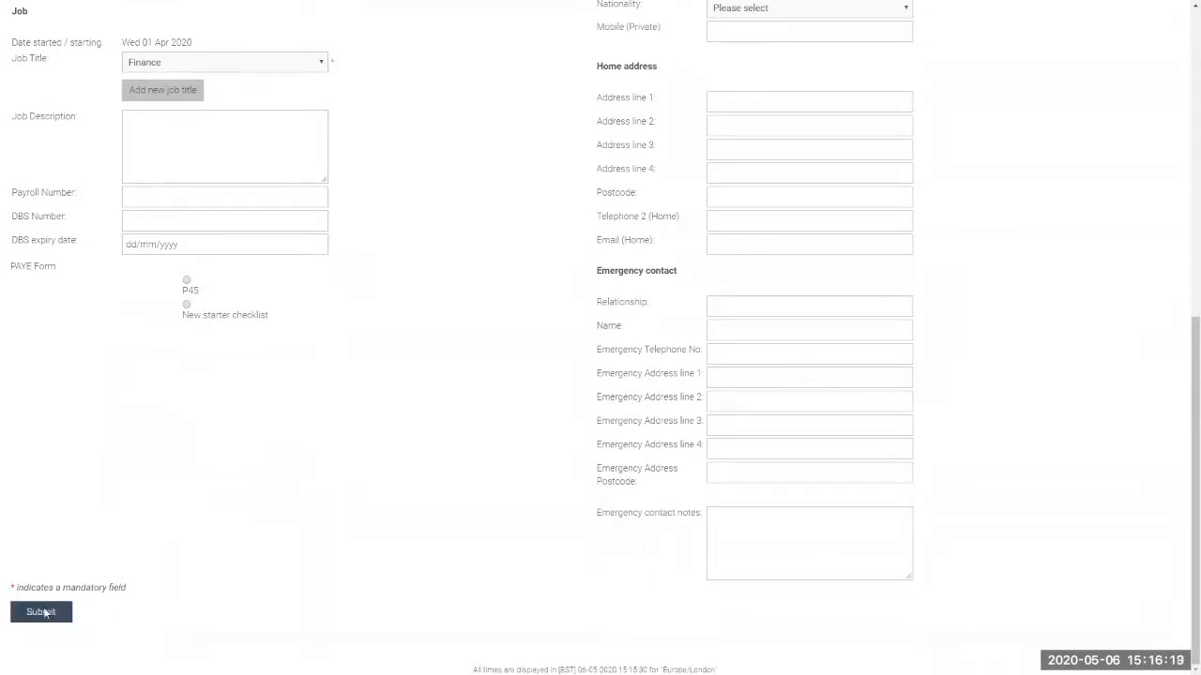
# Submit Step 3, then grant site access, no controller access, and Management Homepage access
pyautogui.click(42, 613)
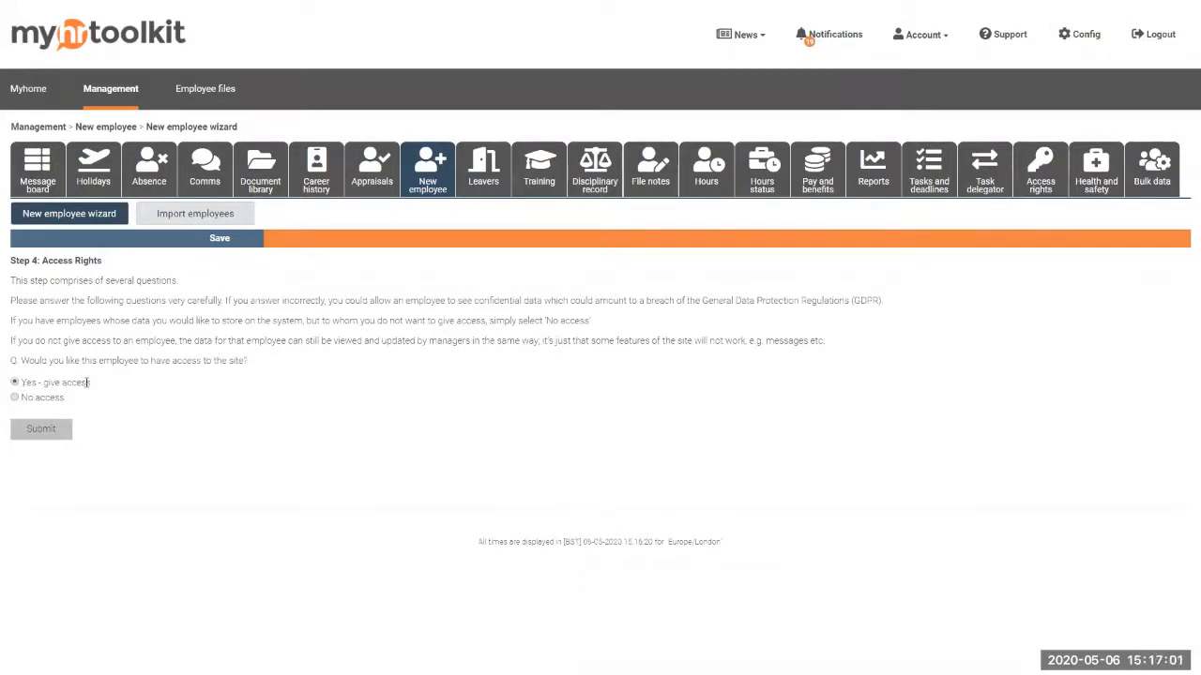
pyautogui.click(49, 434)
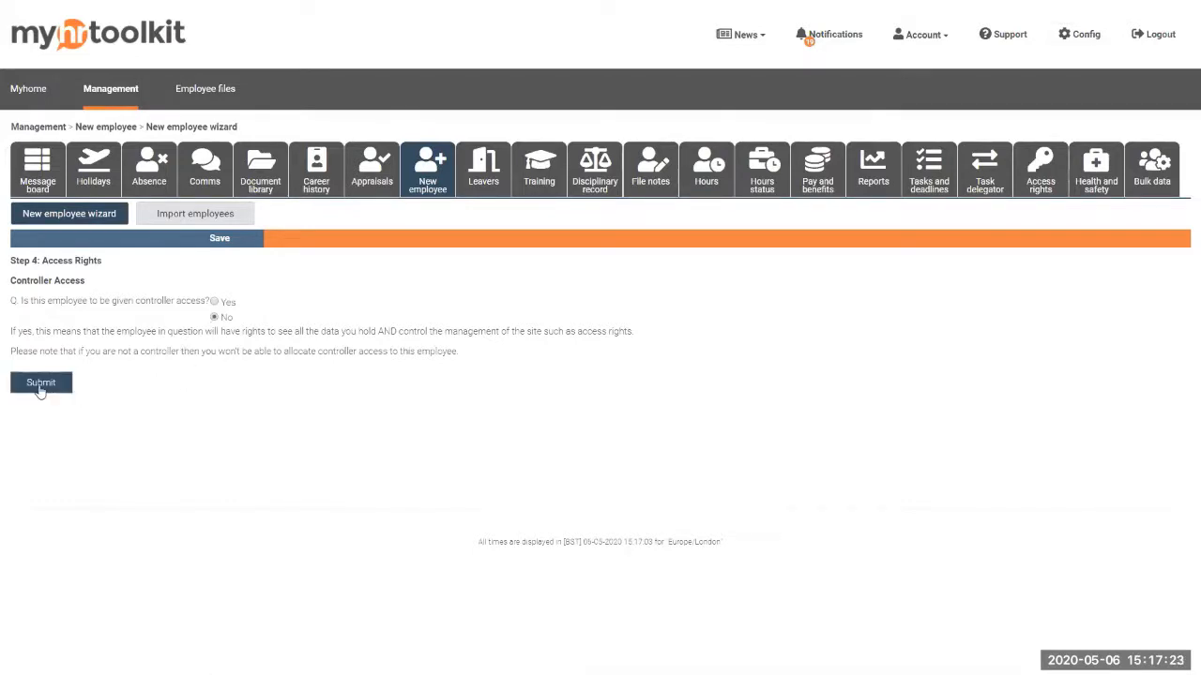
pyautogui.click(41, 386)
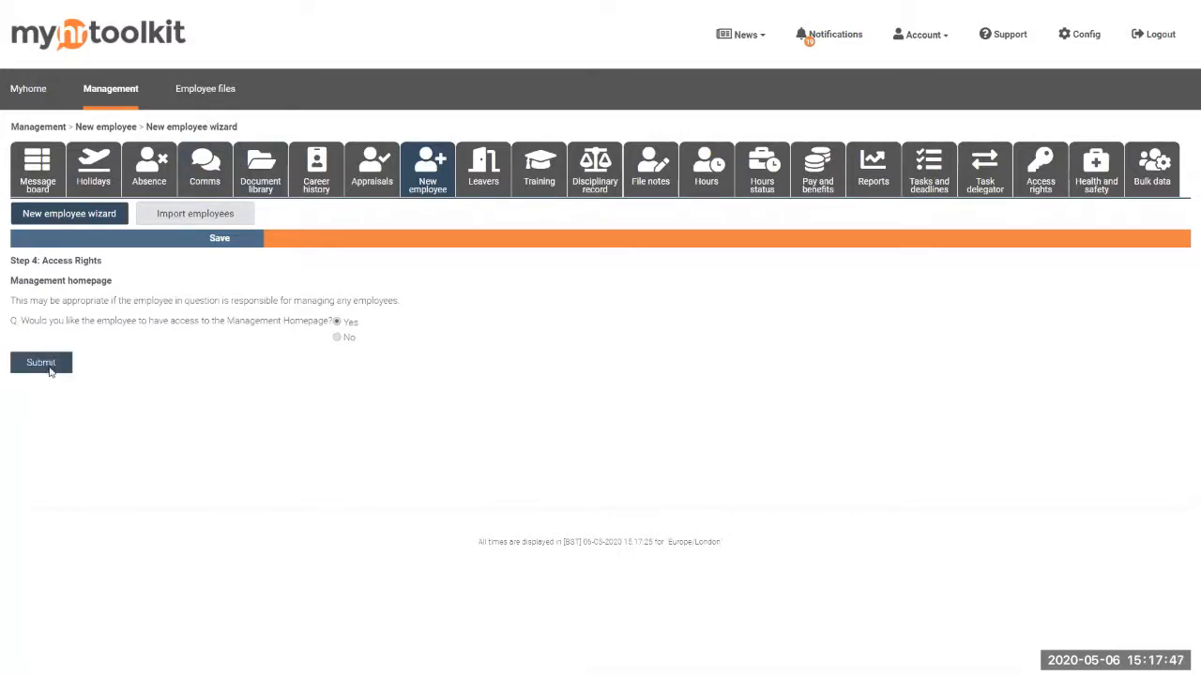
pyautogui.click(48, 364)
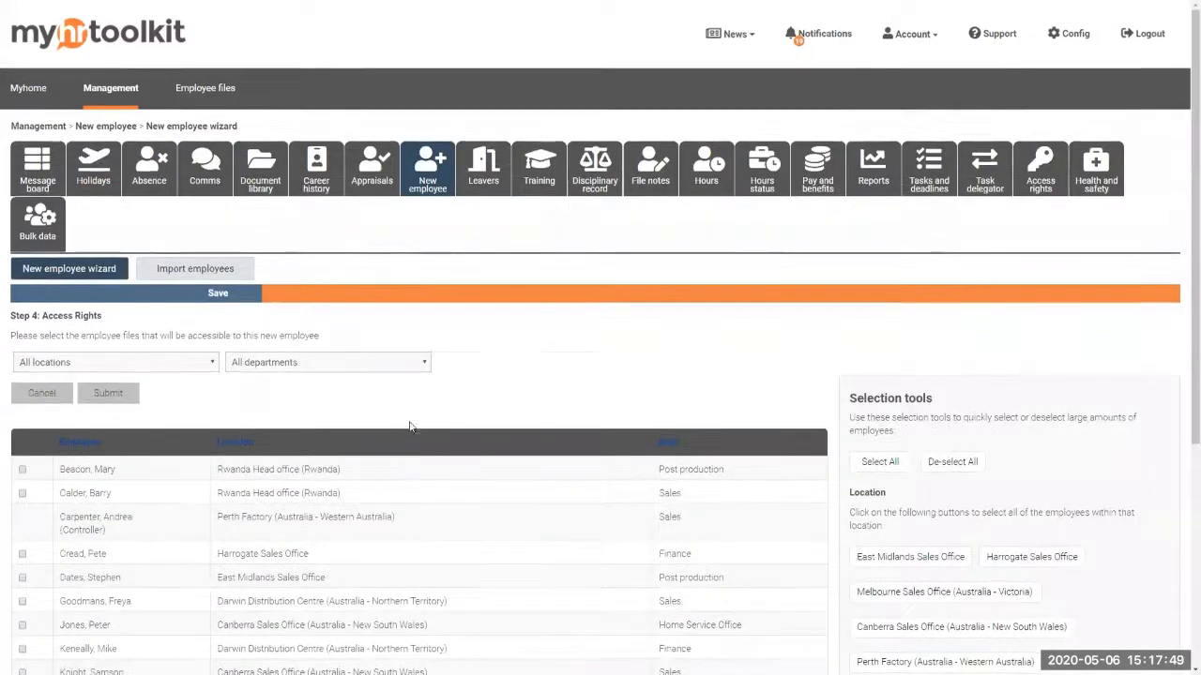
# Tick two listed employee files plus all Finance department employees, and submit the selection
pyautogui.scroll(-3, 450, 412)
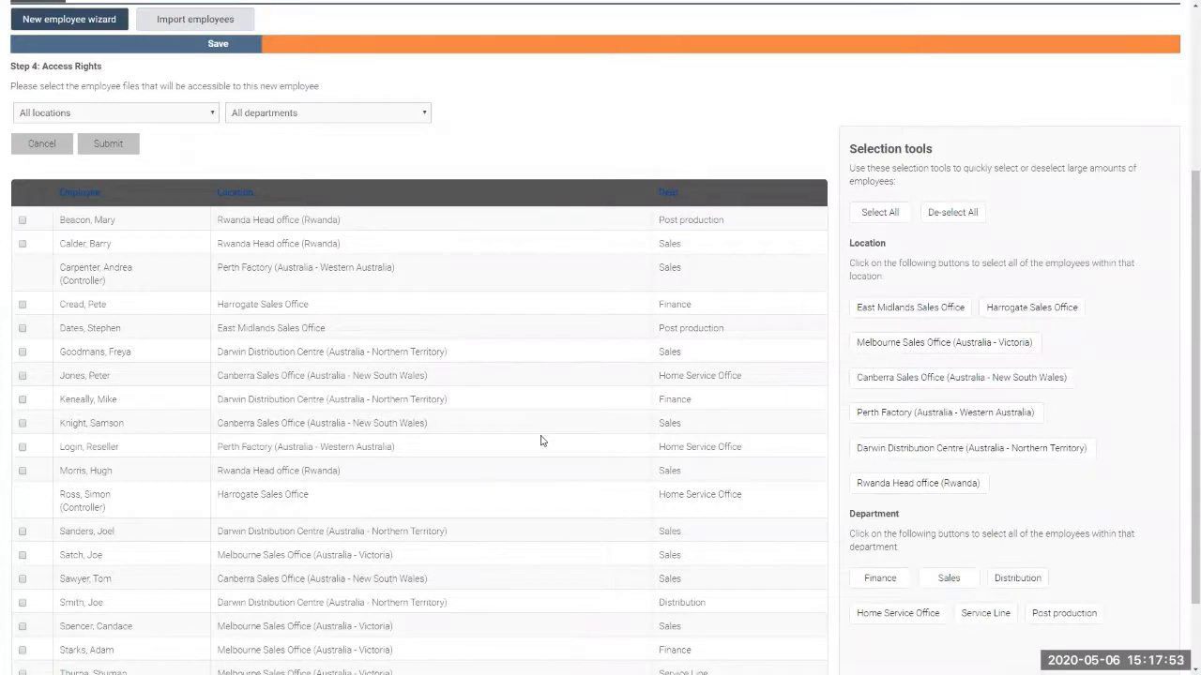
pyautogui.scroll(-1, 538, 437)
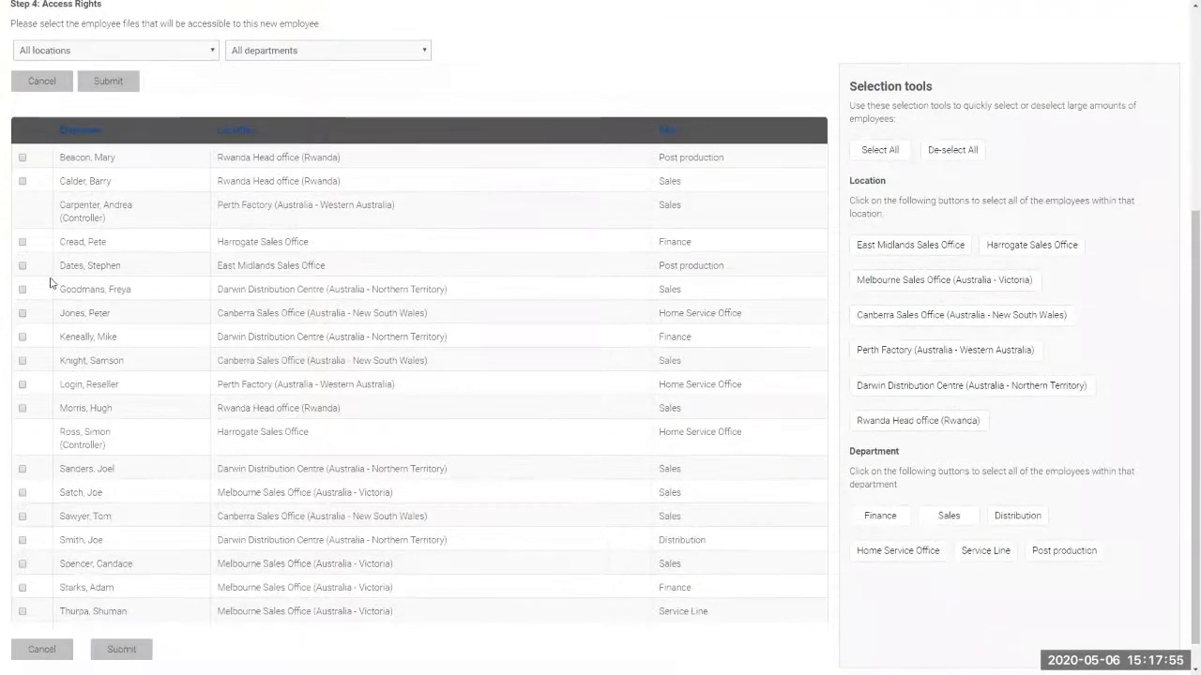
pyautogui.click(24, 361)
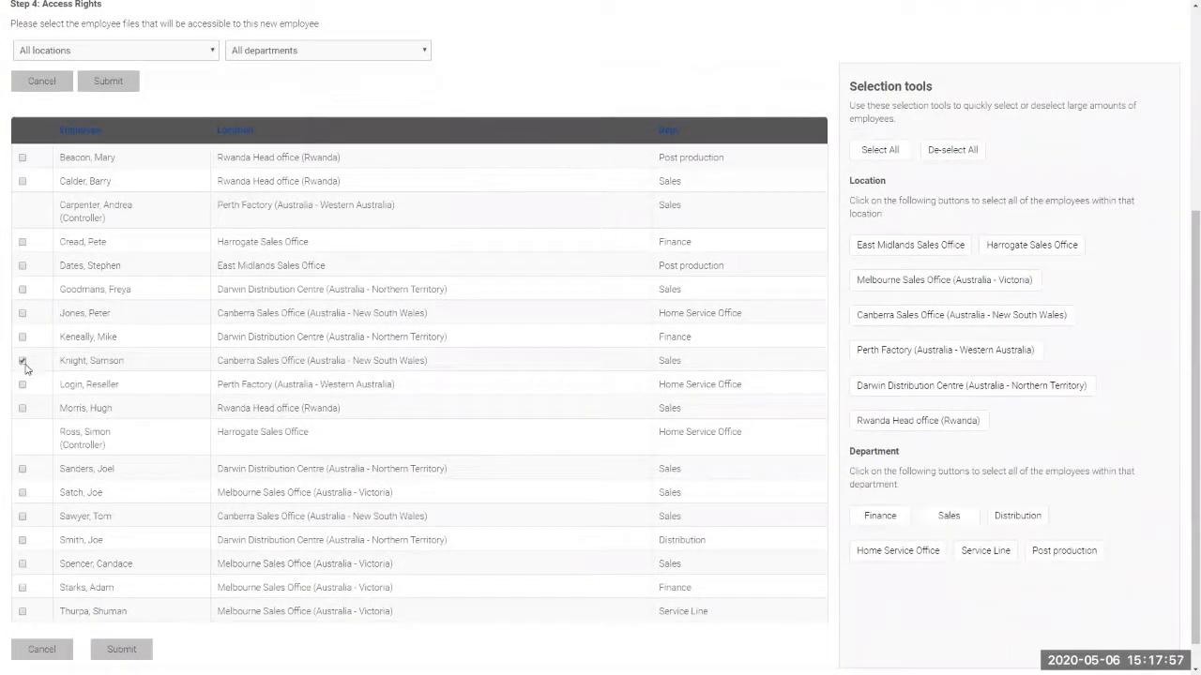
pyautogui.click(23, 385)
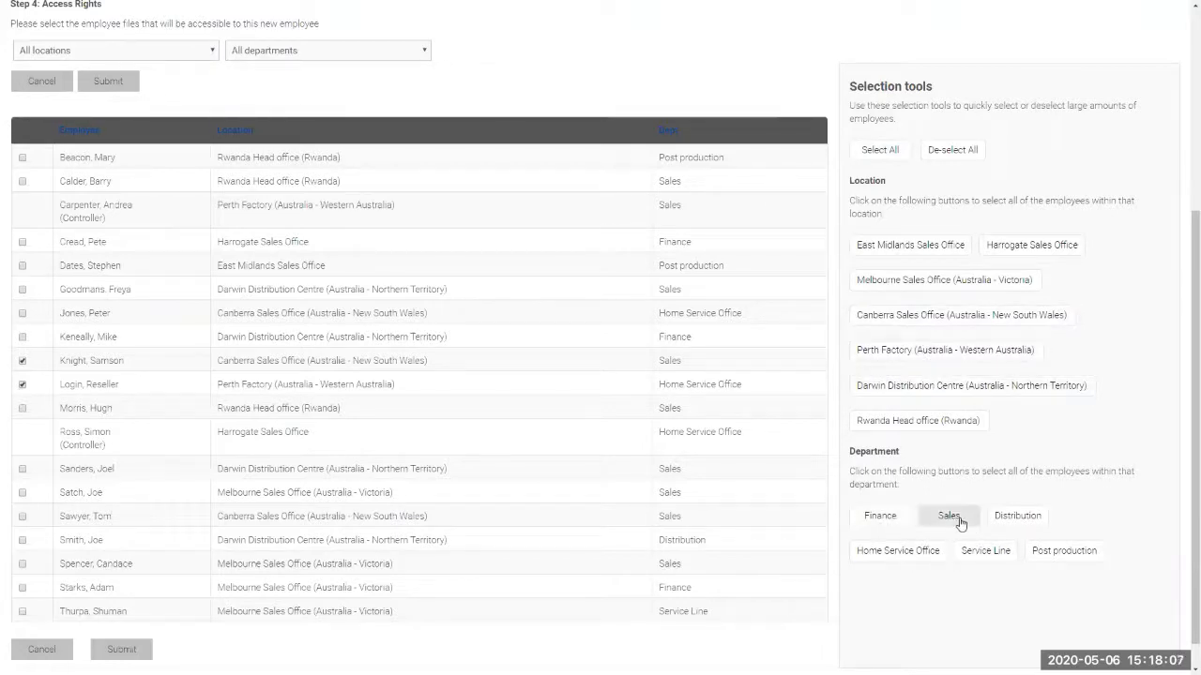
pyautogui.click(880, 516)
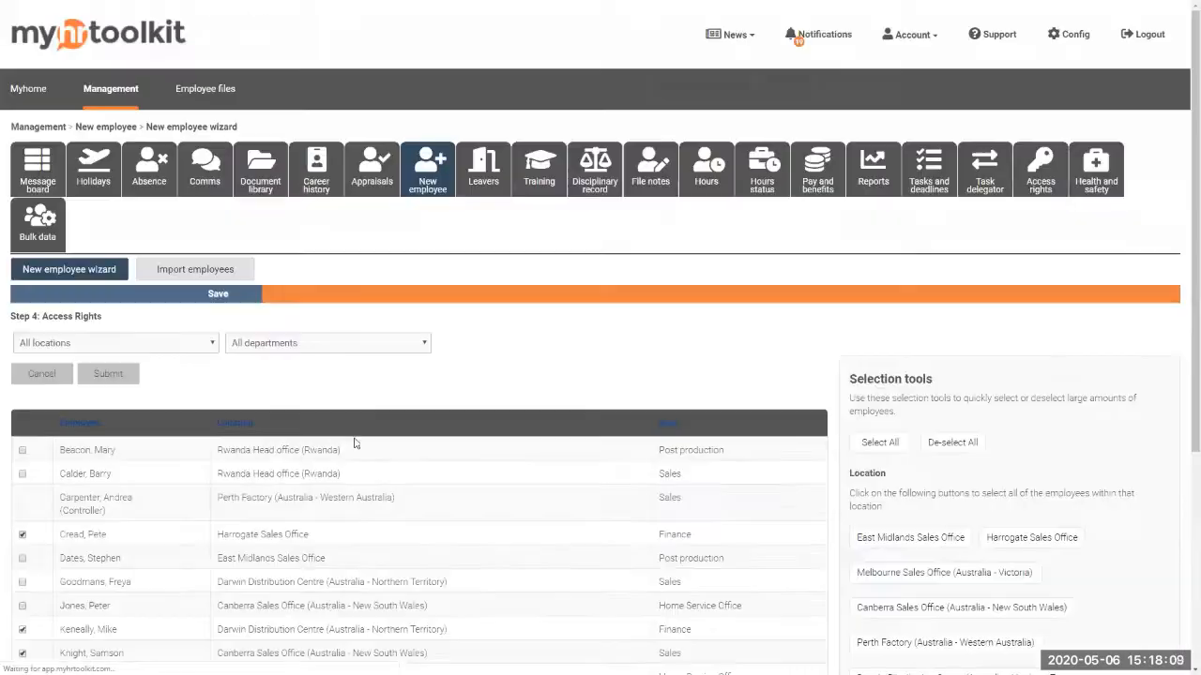
pyautogui.scroll(-1, 161, 487)
pyautogui.scroll(-1, 128, 433)
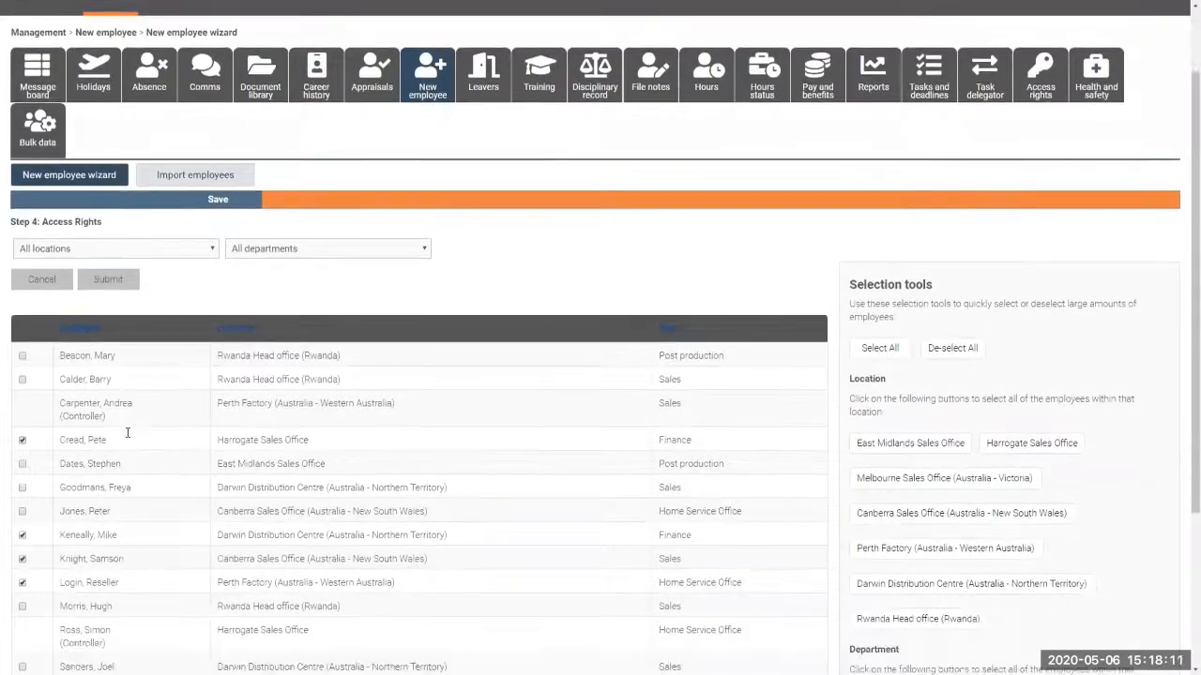
pyautogui.scroll(-2, 128, 433)
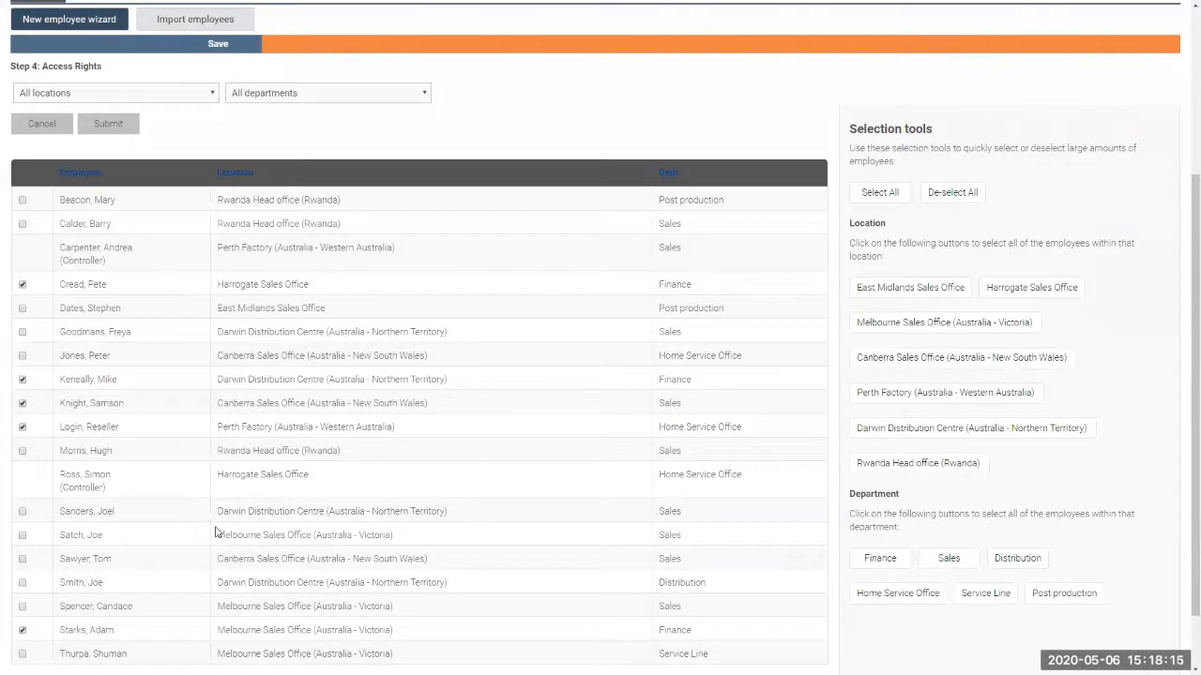
pyautogui.click(108, 124)
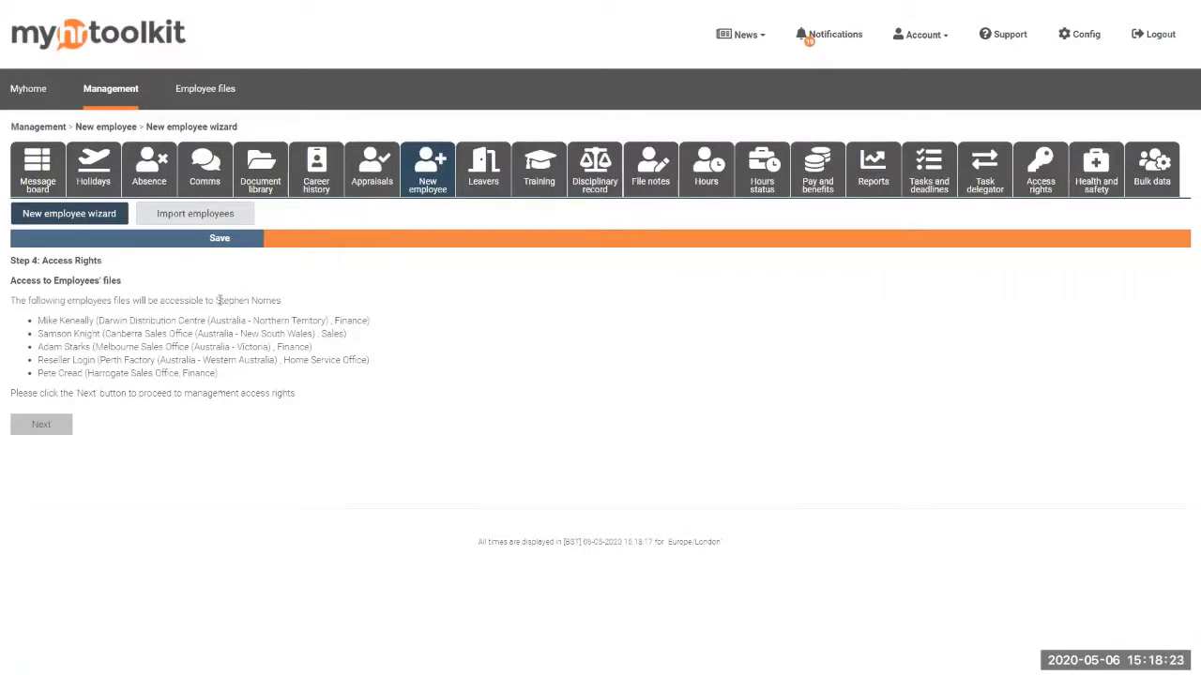
# Review the five accessible employees and continue to manager access rights
pyautogui.doubleClick(251, 300)
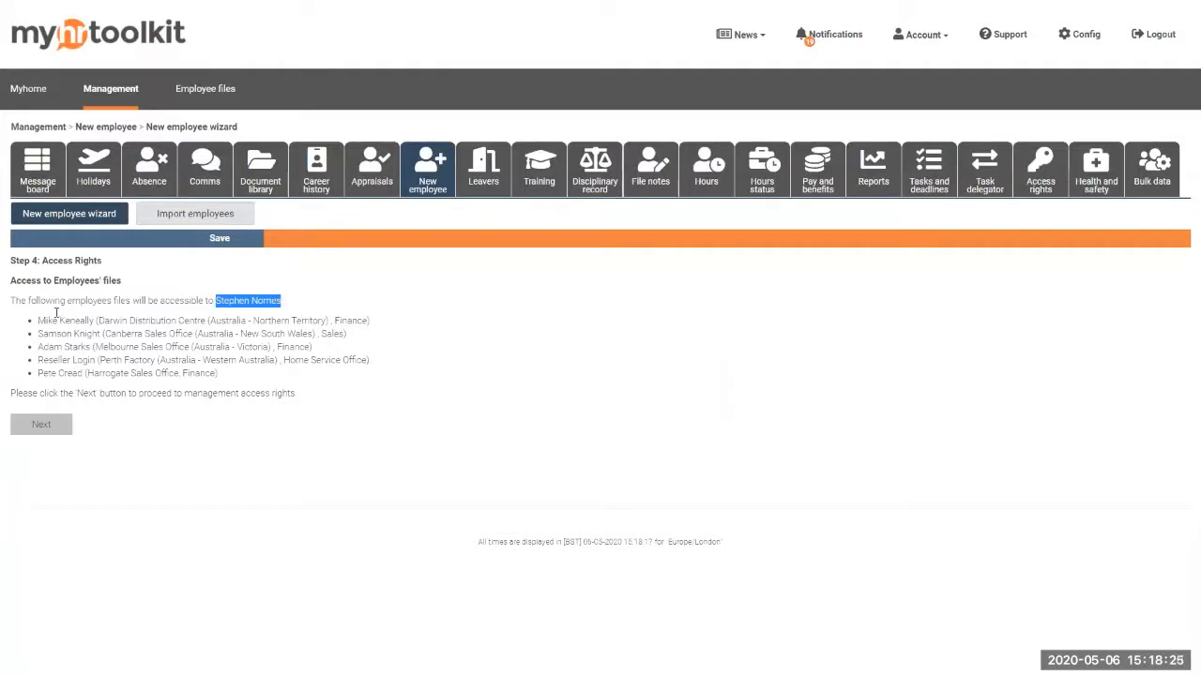
pyautogui.moveTo(39, 323); pyautogui.dragTo(233, 379)
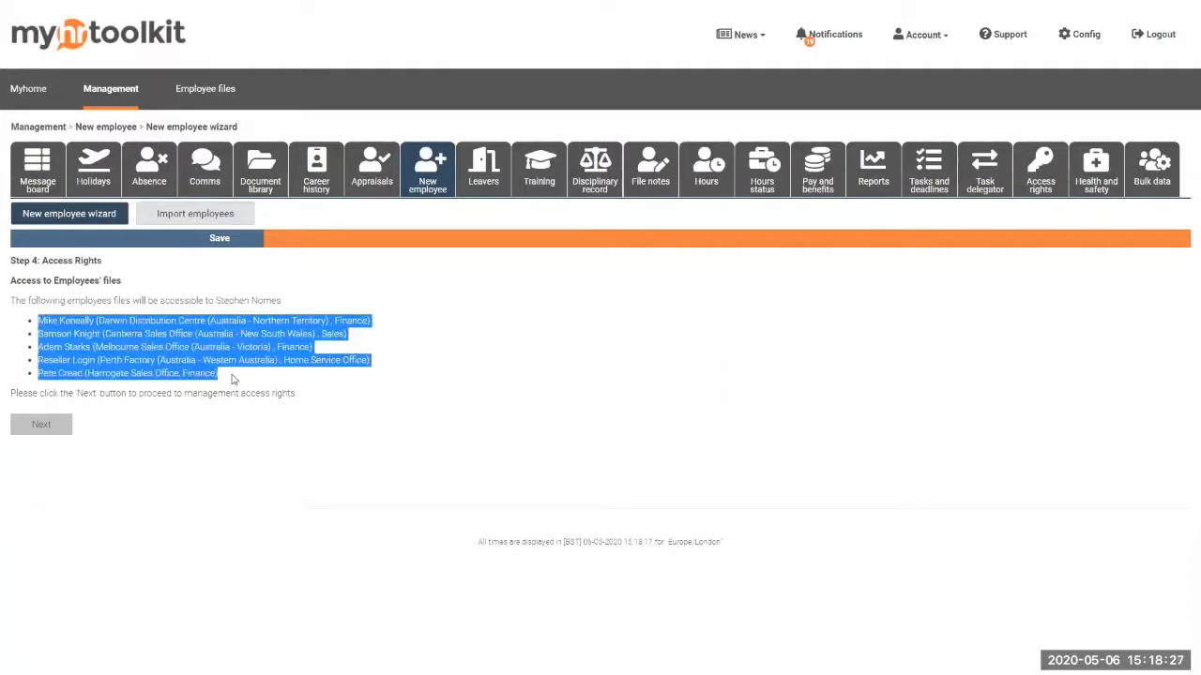
pyautogui.click(41, 425)
# Add CVs and Identification documents rights, limit calendar to employee's dept only, and submit
pyautogui.scroll(-2, 294, 428)
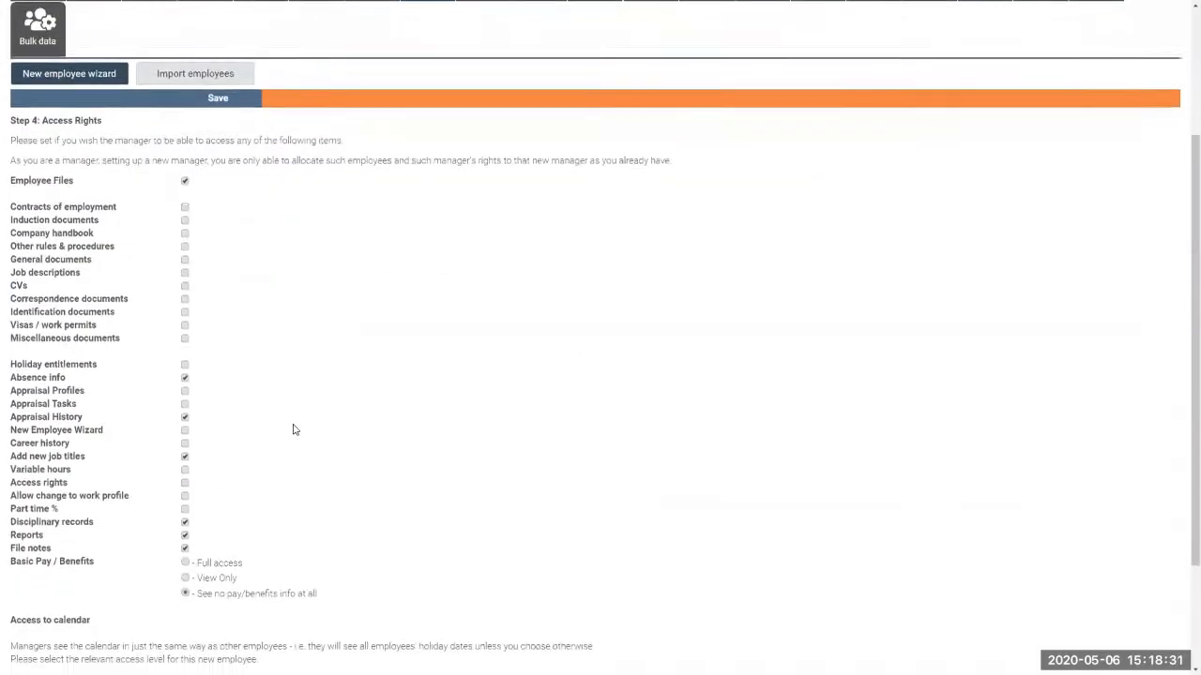
pyautogui.scroll(-1, 294, 429)
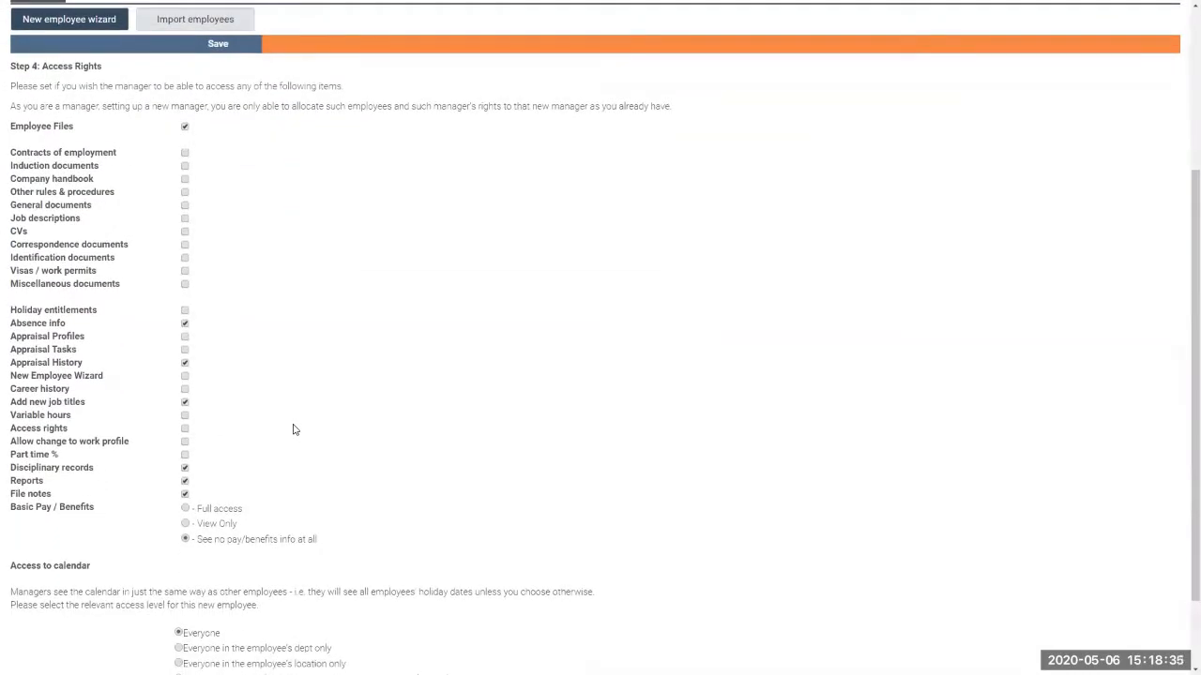
pyautogui.scroll(4, 93, 190)
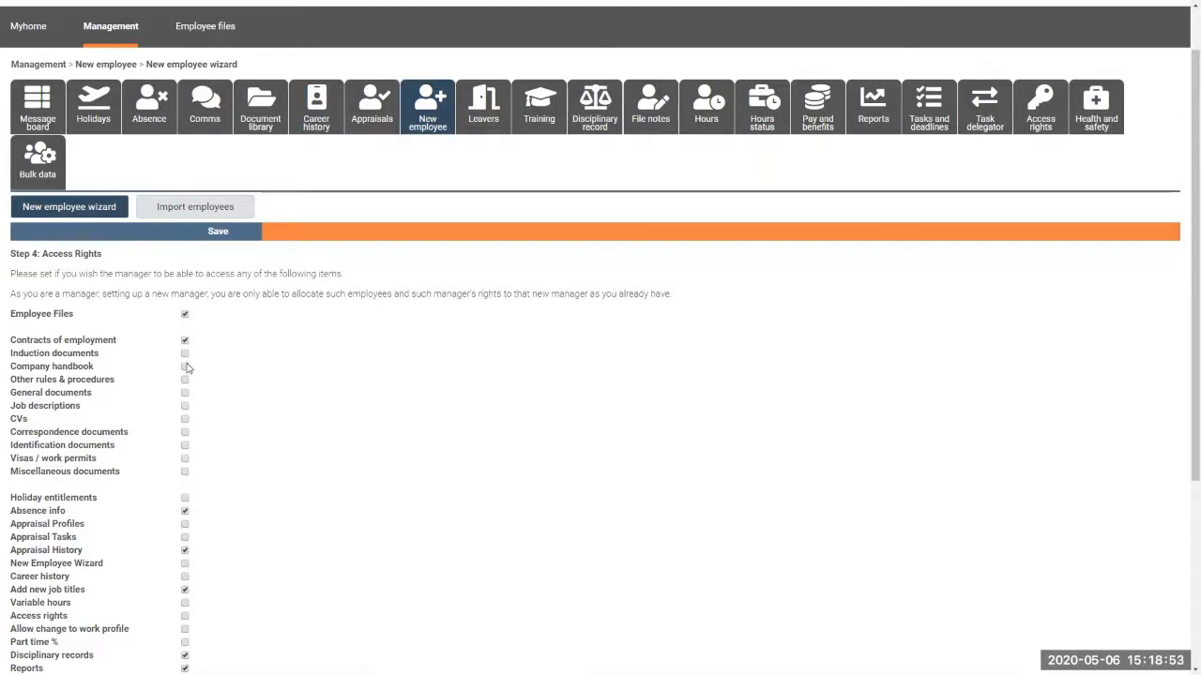
pyautogui.click(185, 419)
pyautogui.click(185, 445)
pyautogui.scroll(-3, 264, 491)
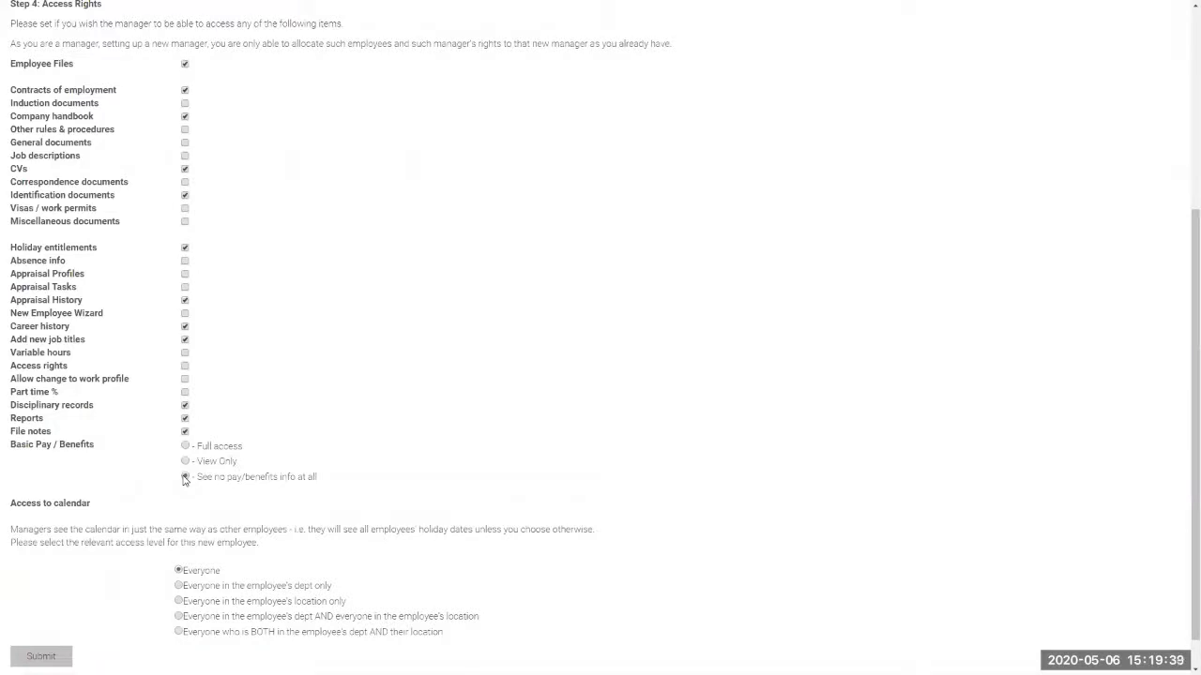
pyautogui.scroll(-1, 185, 479)
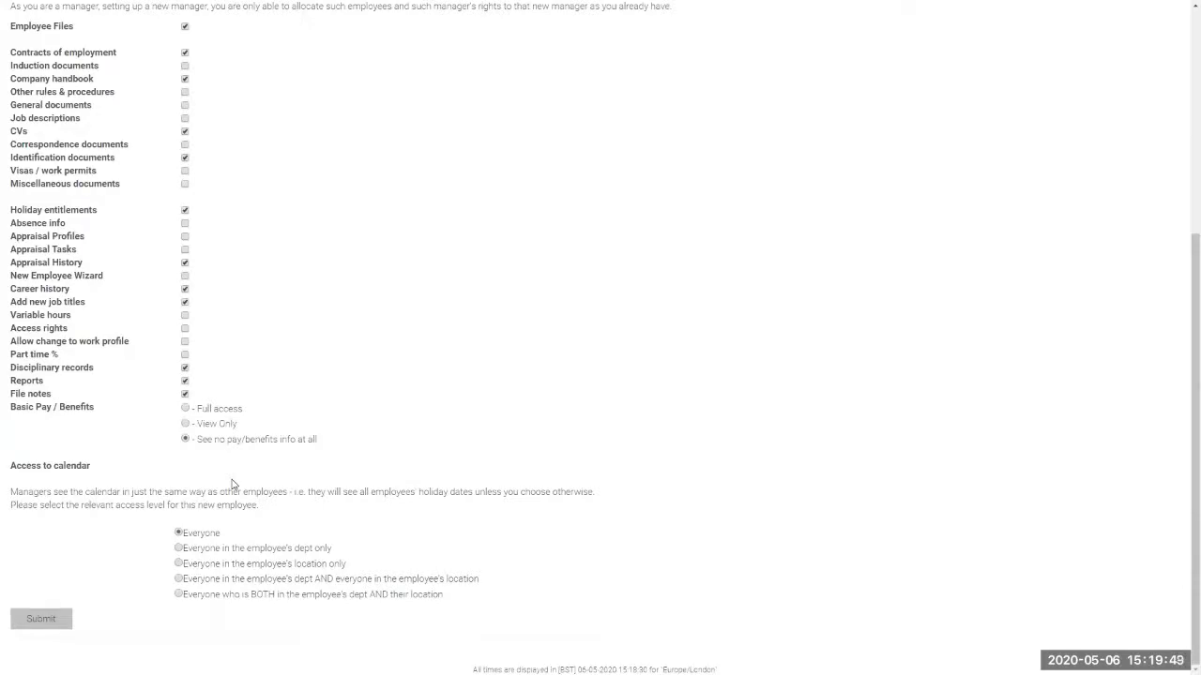
pyautogui.click(179, 548)
pyautogui.click(55, 621)
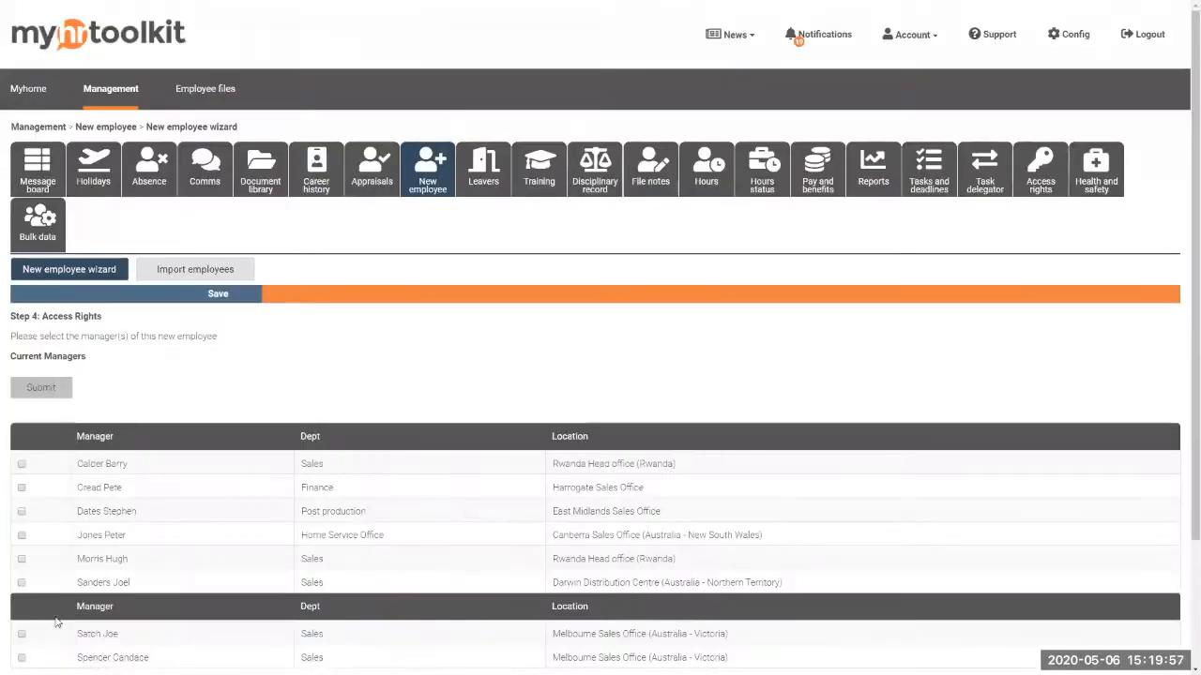
# Assign the Post production manager and a Melbourne Sales Office manager, then submit
pyautogui.scroll(-2, 437, 394)
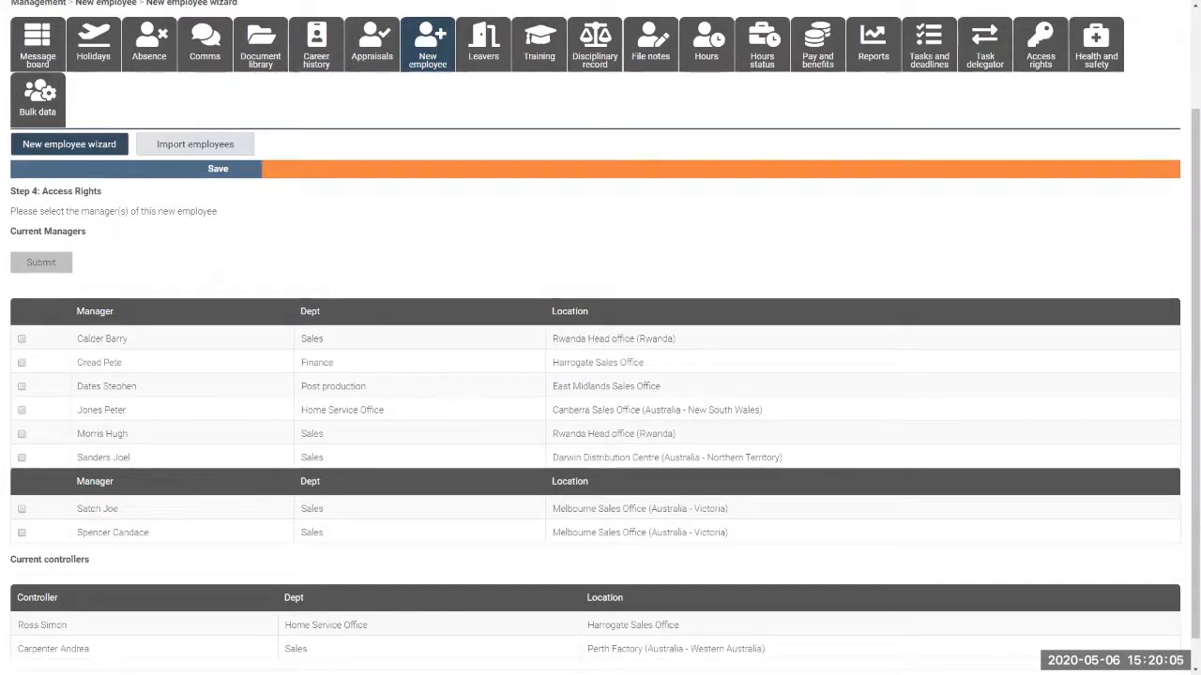
pyautogui.scroll(-1, 182, 362)
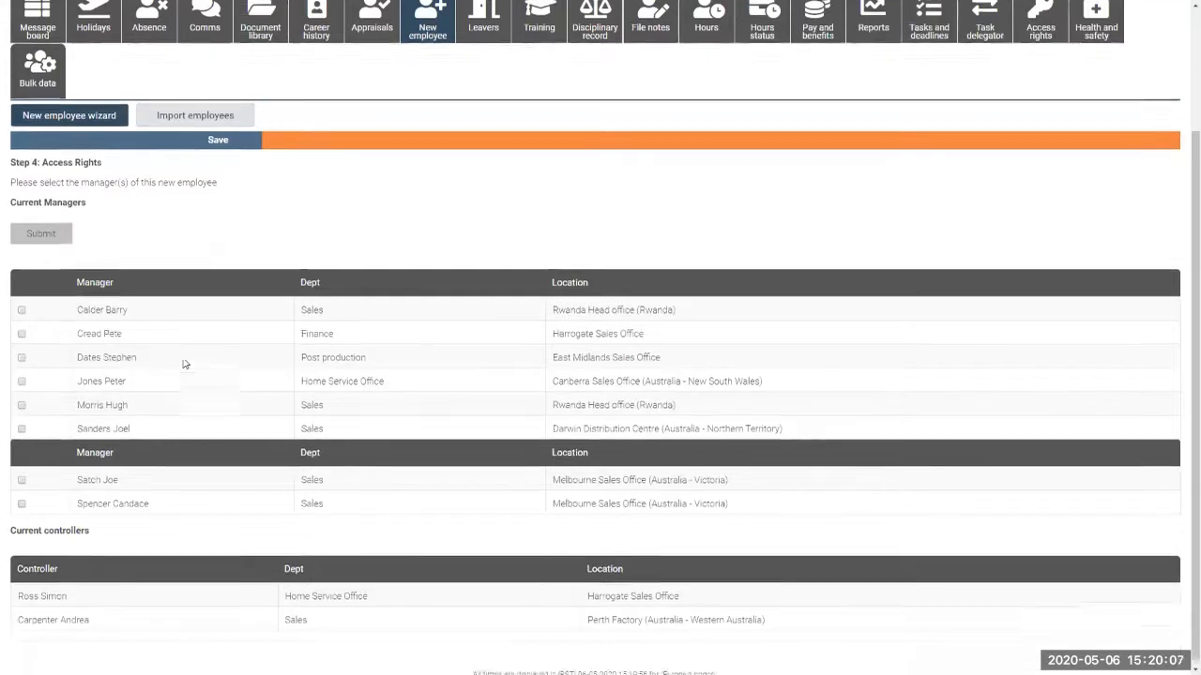
pyautogui.click(22, 354)
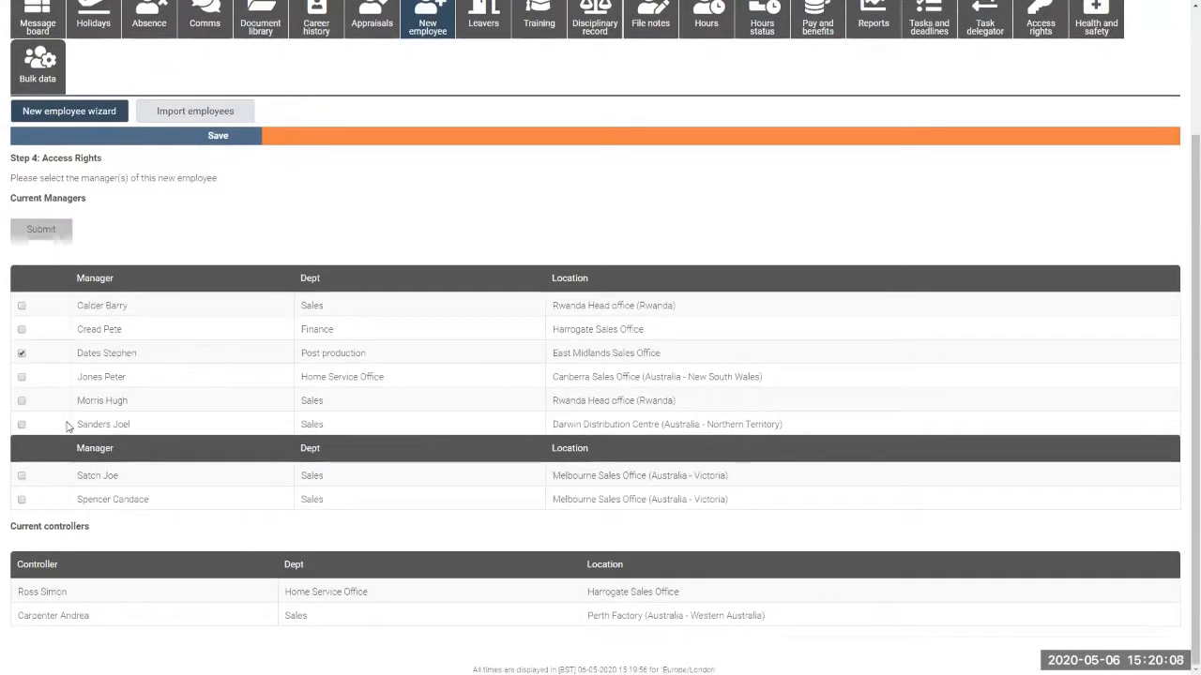
pyautogui.click(21, 477)
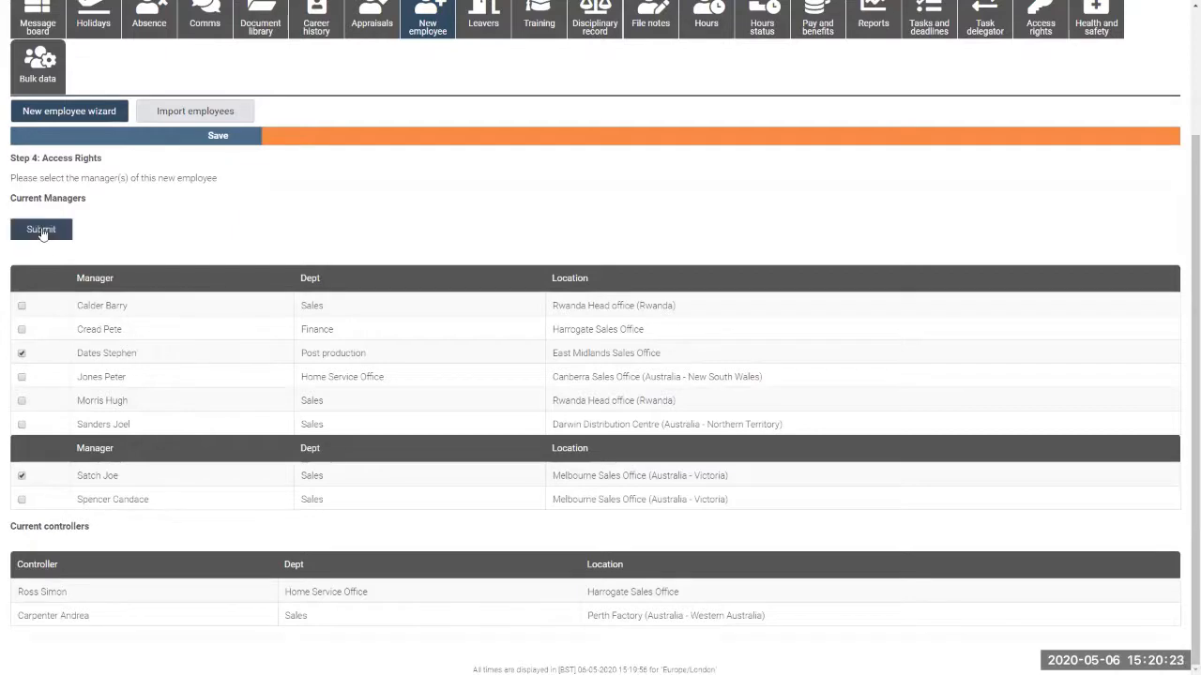
pyautogui.click(41, 232)
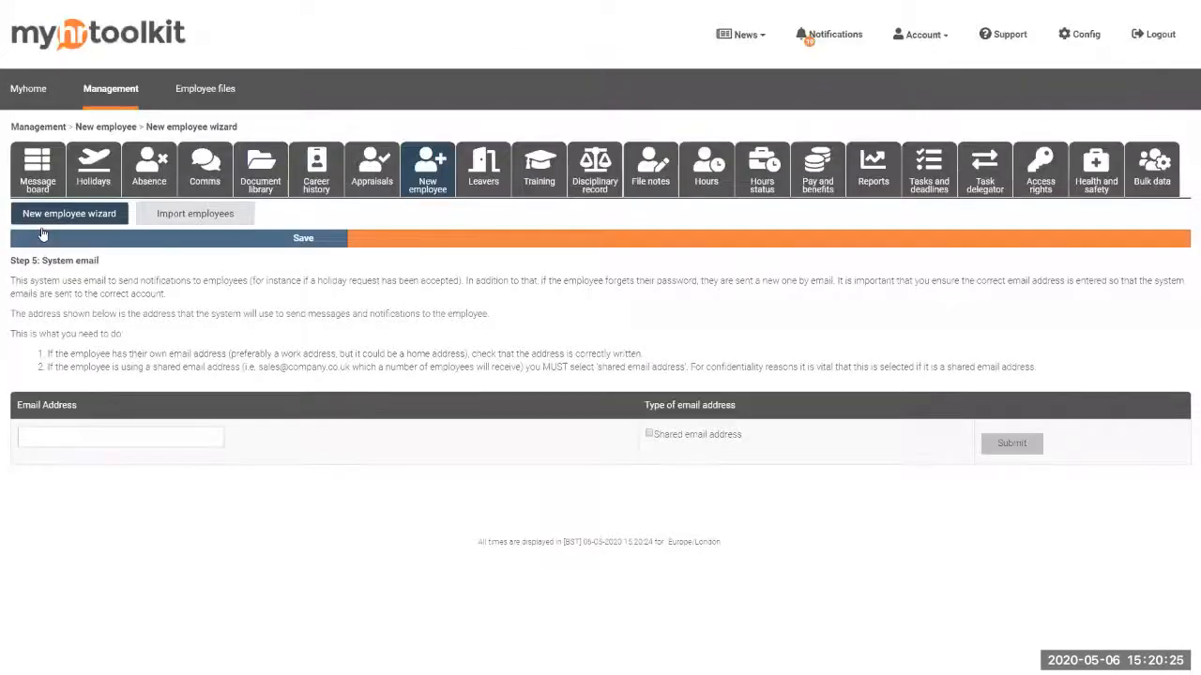
# Enter the employee's own address in the Email Address field
pyautogui.click(199, 441)
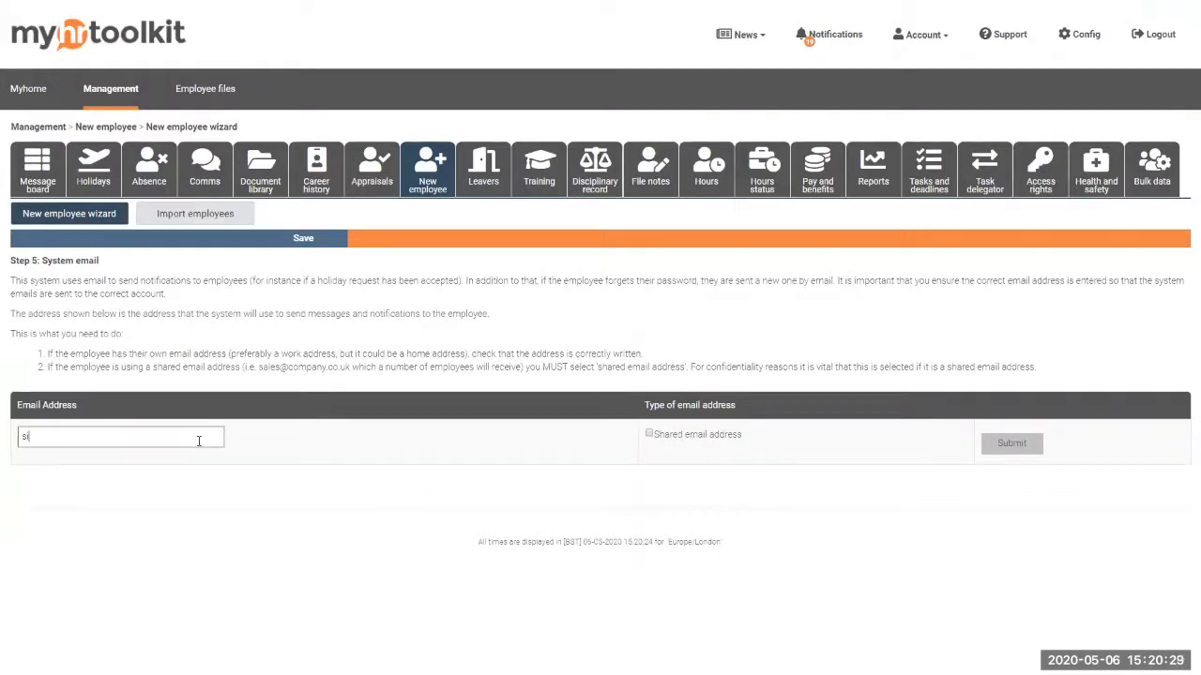
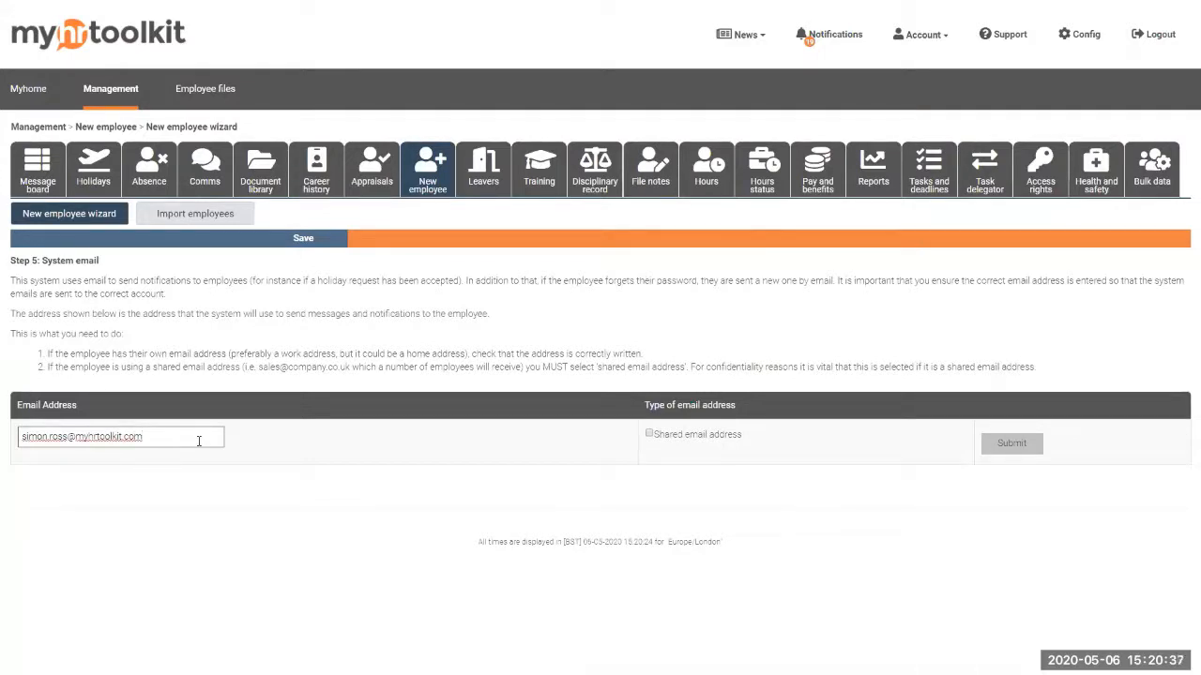
pyautogui.click(279, 446)
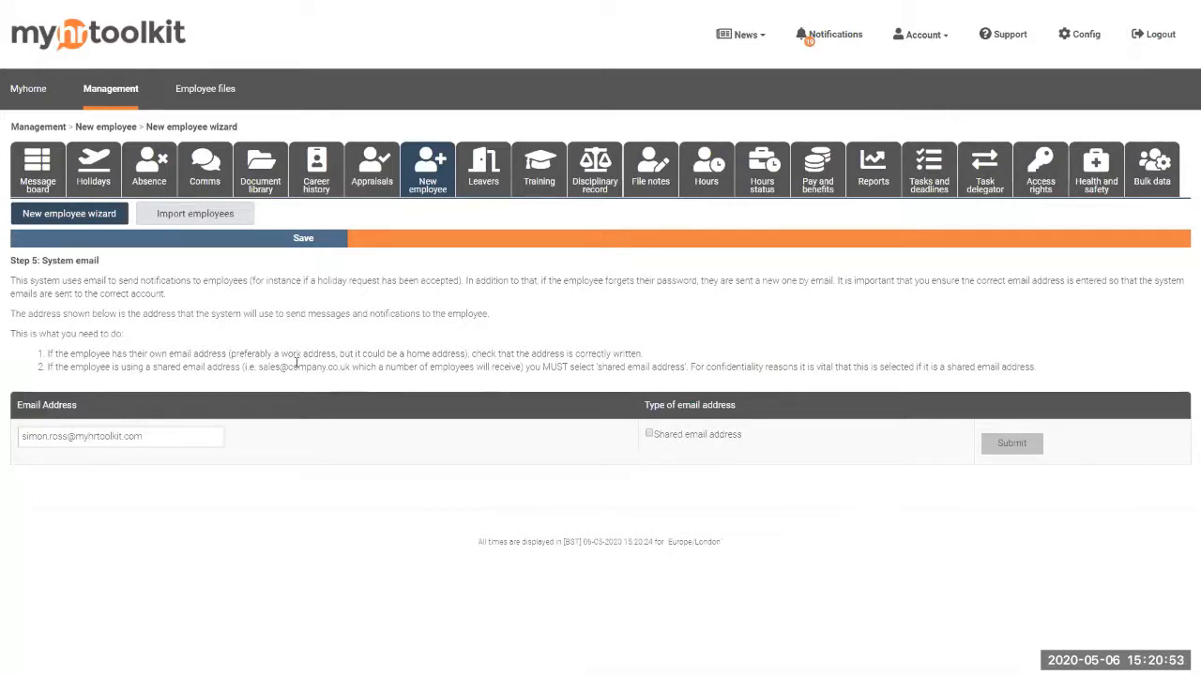
# Leave Shared email address unticked so the address stays personal, and submit it
pyautogui.moveTo(259, 367); pyautogui.dragTo(294, 367)
pyautogui.click(649, 435)
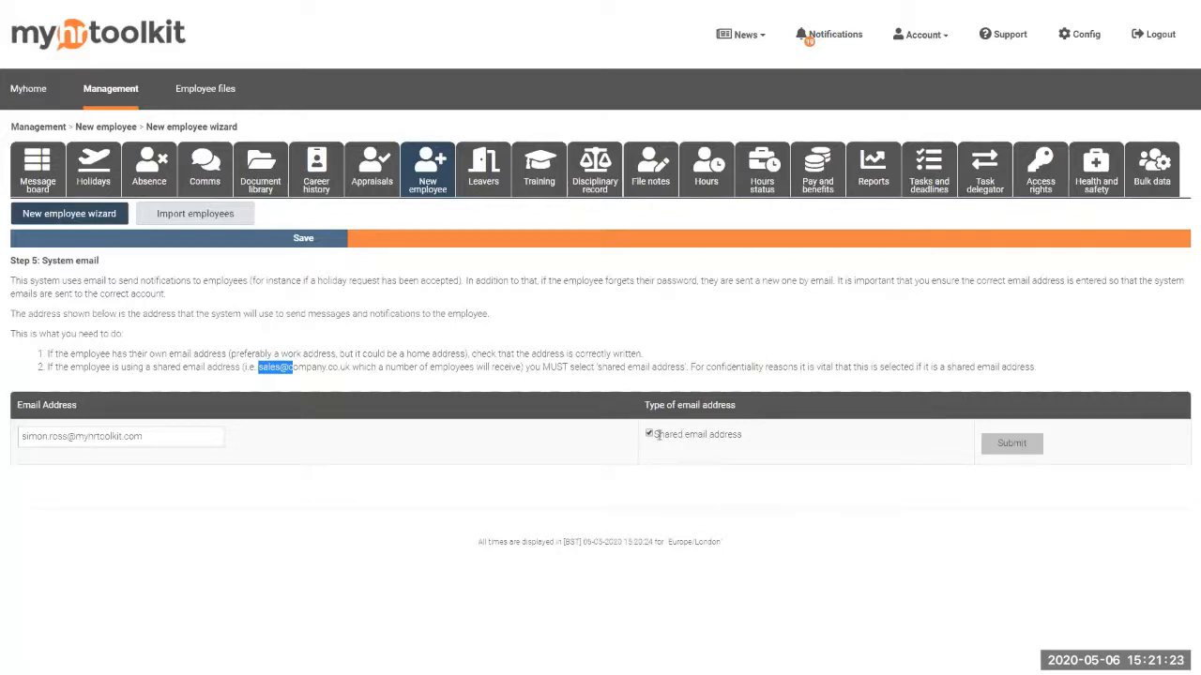
pyautogui.click(650, 436)
pyautogui.click(1002, 448)
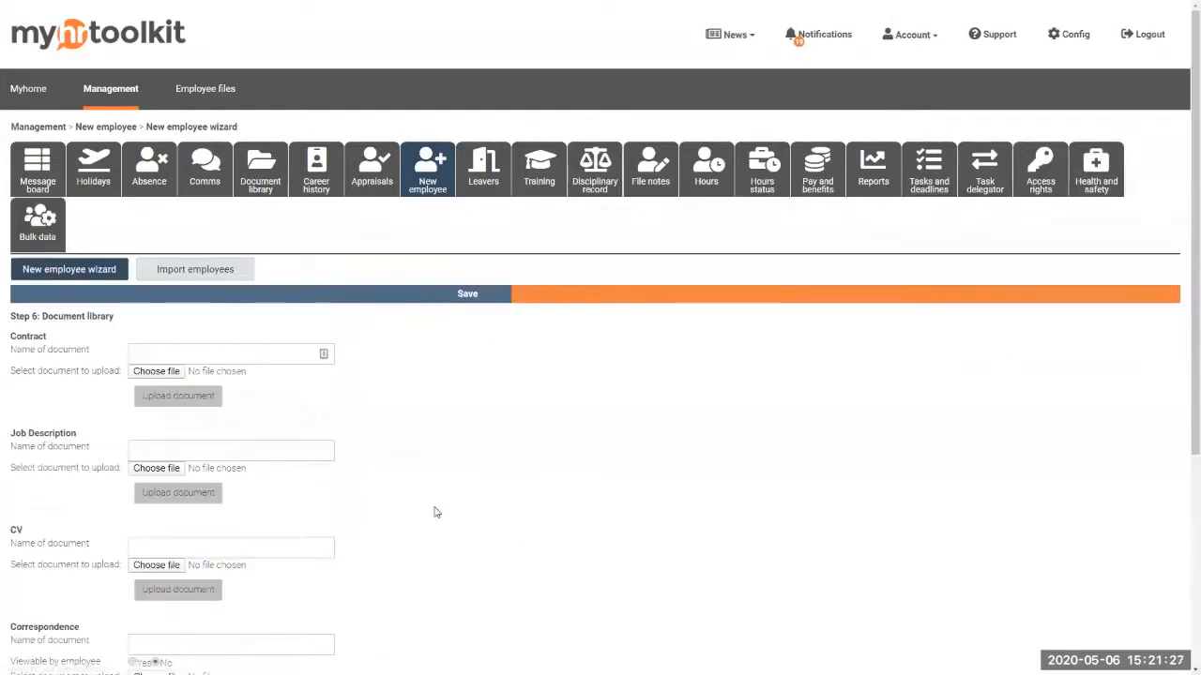
# Review the Job Description, CV and Correspondence upload fields without uploading anything
pyautogui.scroll(-1, 432, 487)
pyautogui.scroll(-1, 428, 467)
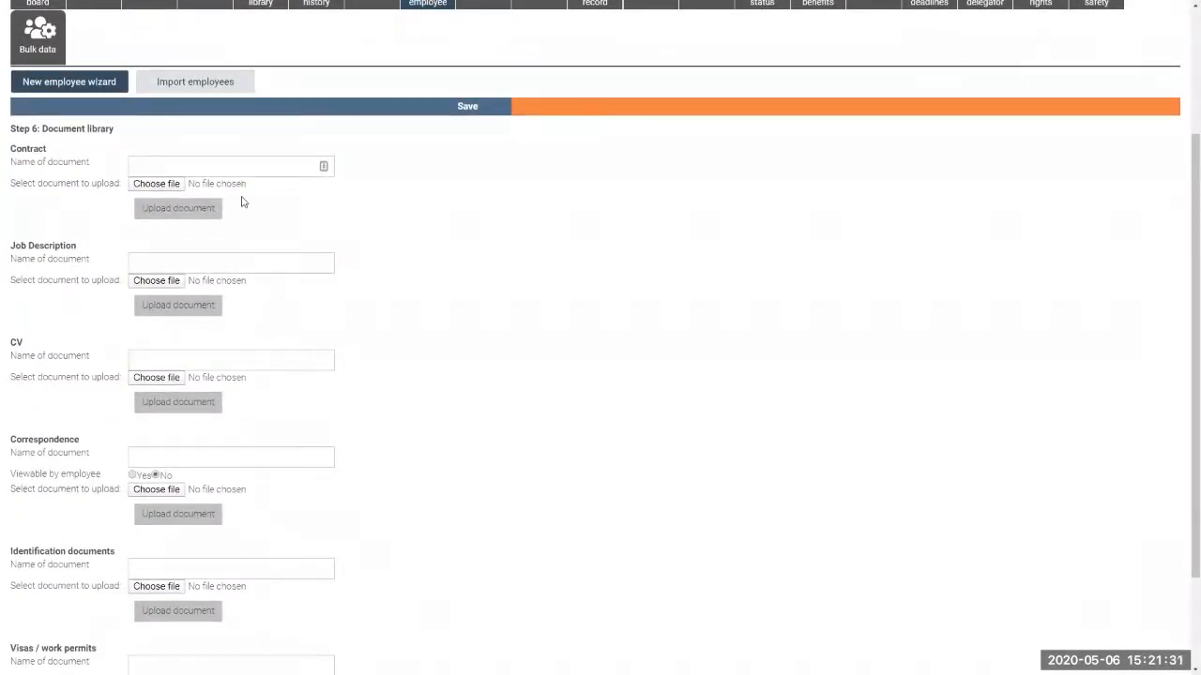
pyautogui.click(248, 269)
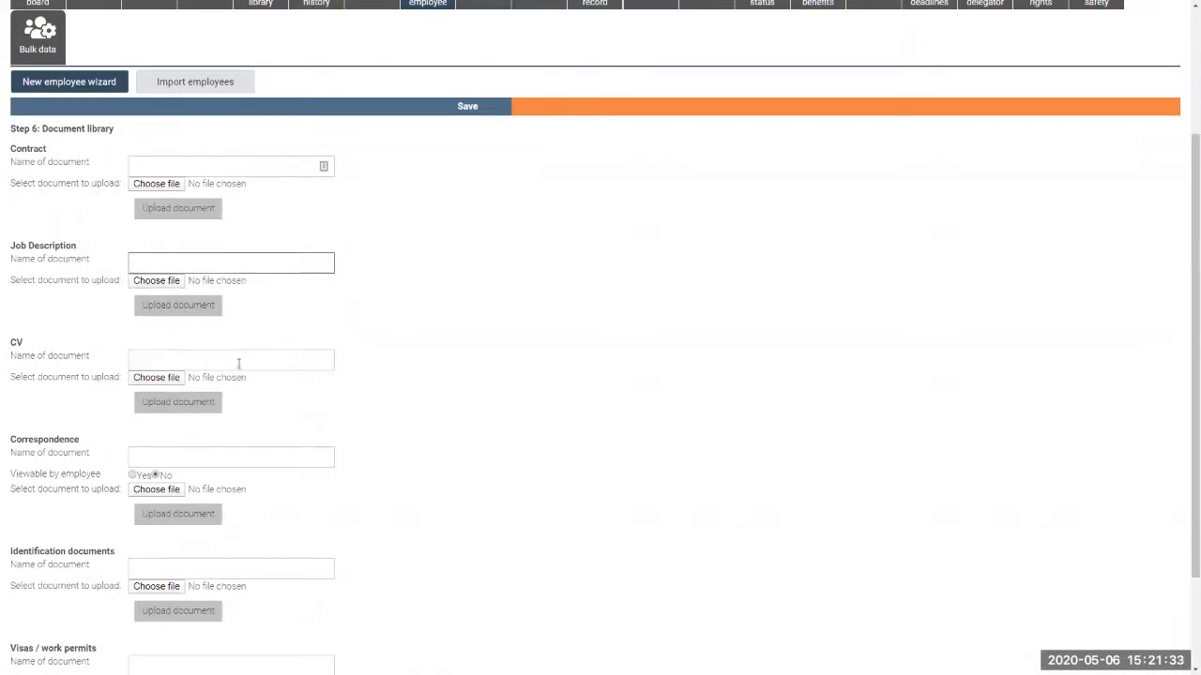
pyautogui.click(238, 360)
pyautogui.click(262, 458)
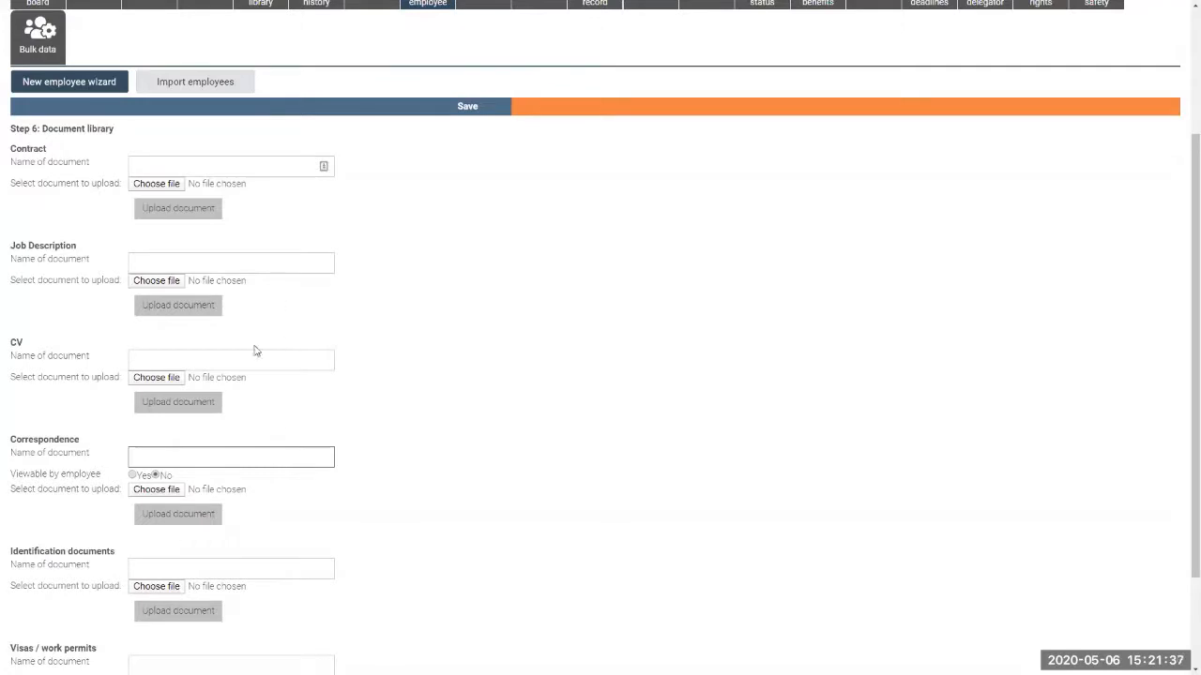
# Check the Contract field, then go on to Document library Part 2 with no uploads
pyautogui.scroll(-3, 281, 549)
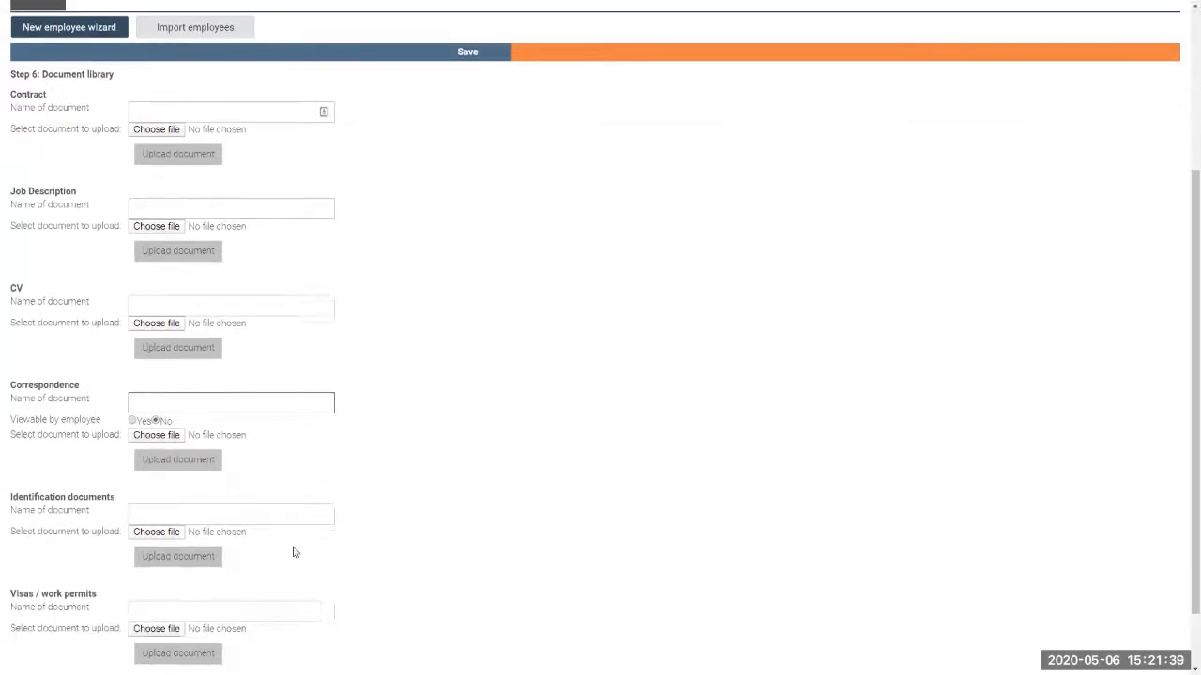
pyautogui.scroll(1, 397, 482)
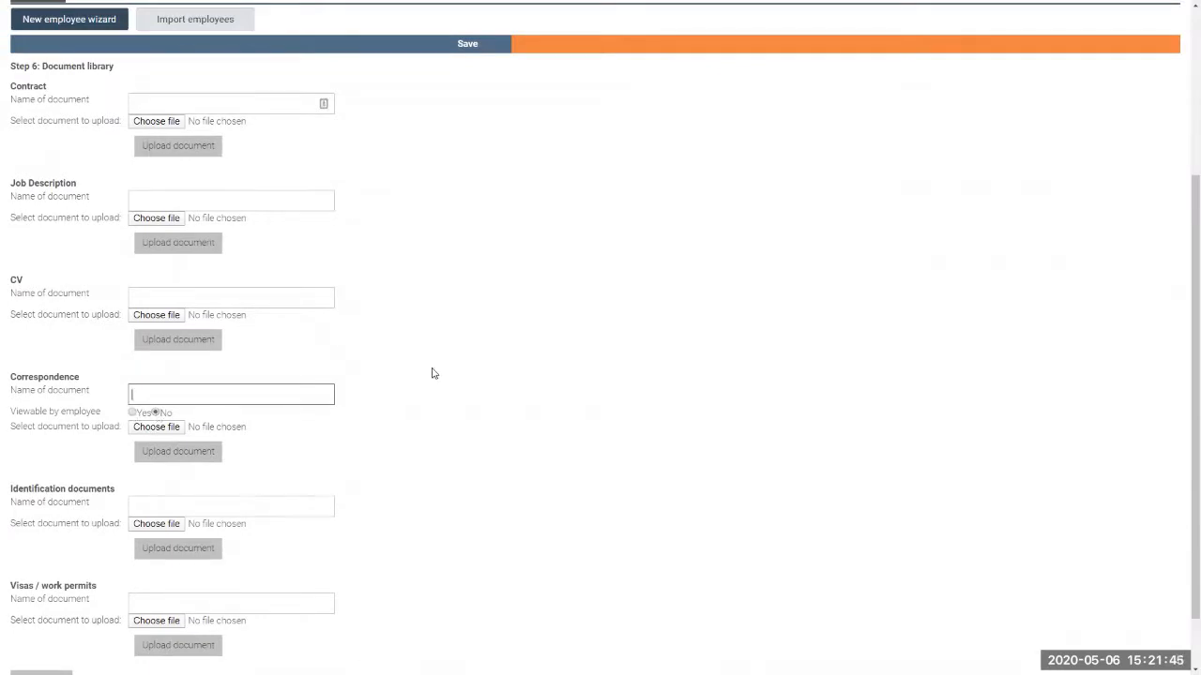
pyautogui.scroll(2, 430, 373)
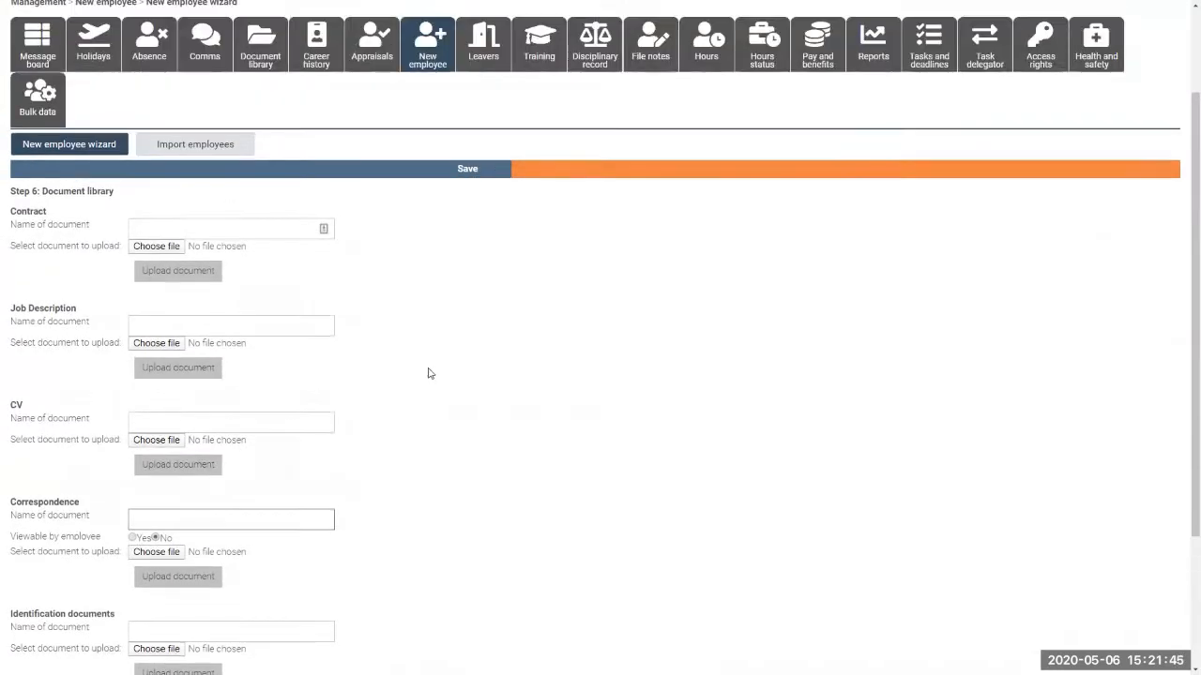
pyautogui.click(269, 233)
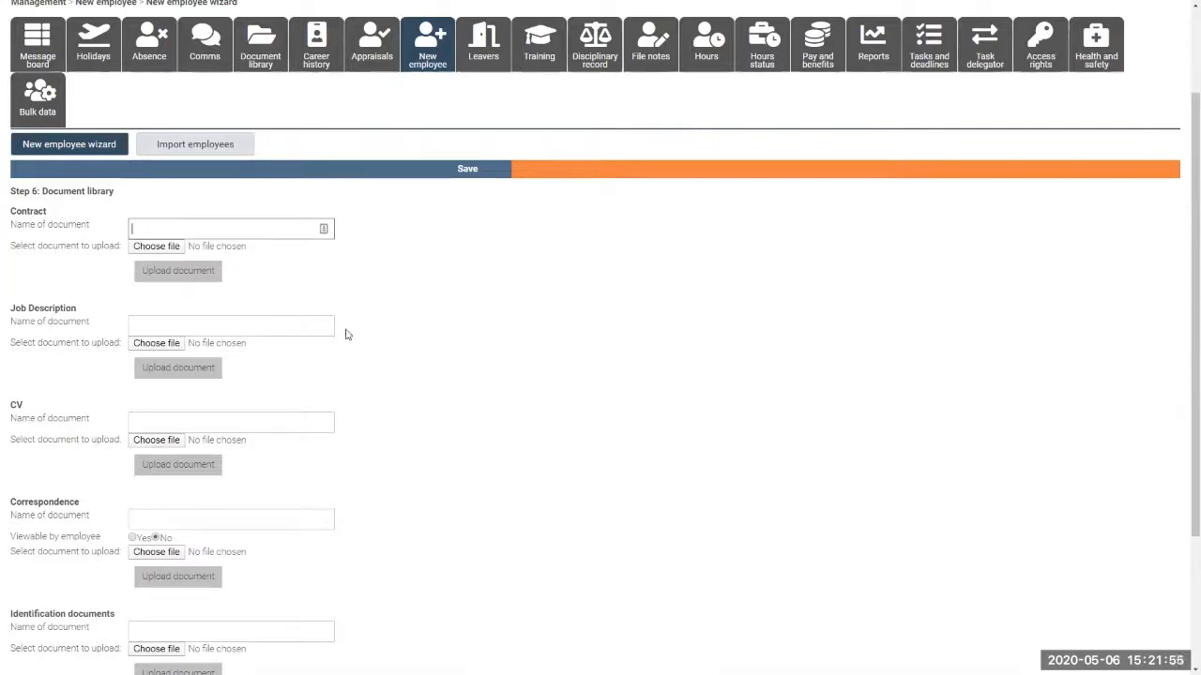
pyautogui.scroll(-1, 397, 360)
pyautogui.scroll(-1, 398, 360)
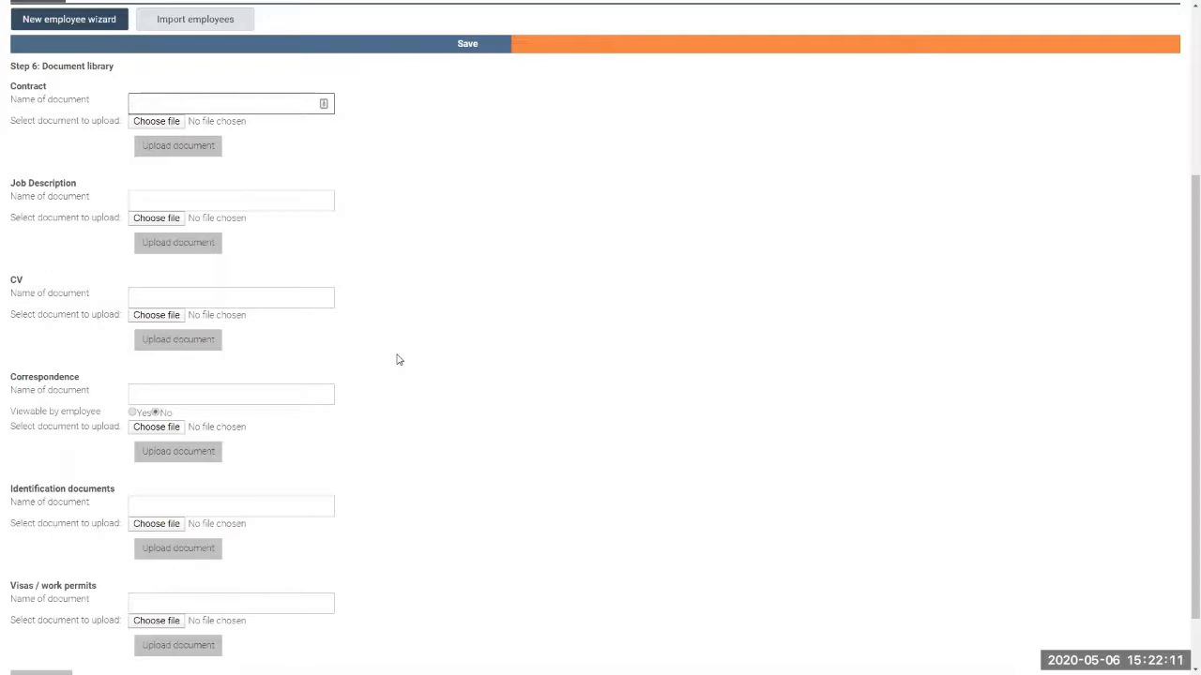
pyautogui.scroll(-1, 396, 359)
pyautogui.click(59, 614)
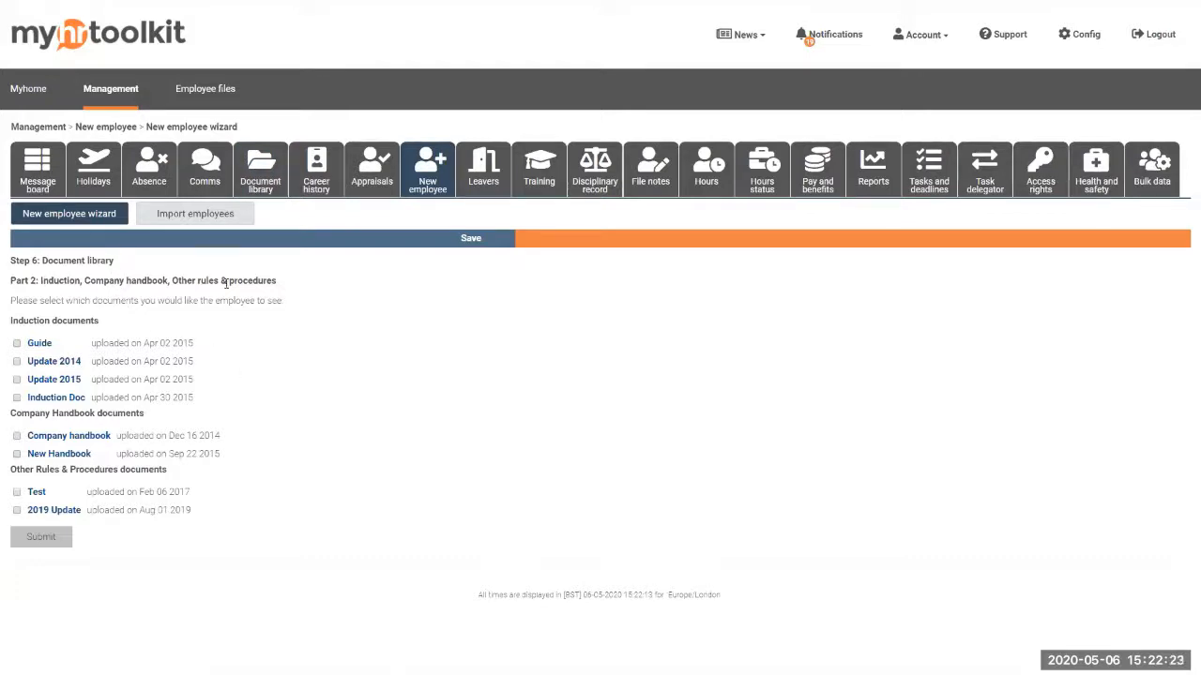
# Share Induction Doc, New Handbook and 2019 Update with the employee and submit
pyautogui.click(17, 399)
pyautogui.click(17, 454)
pyautogui.click(16, 511)
pyautogui.click(41, 539)
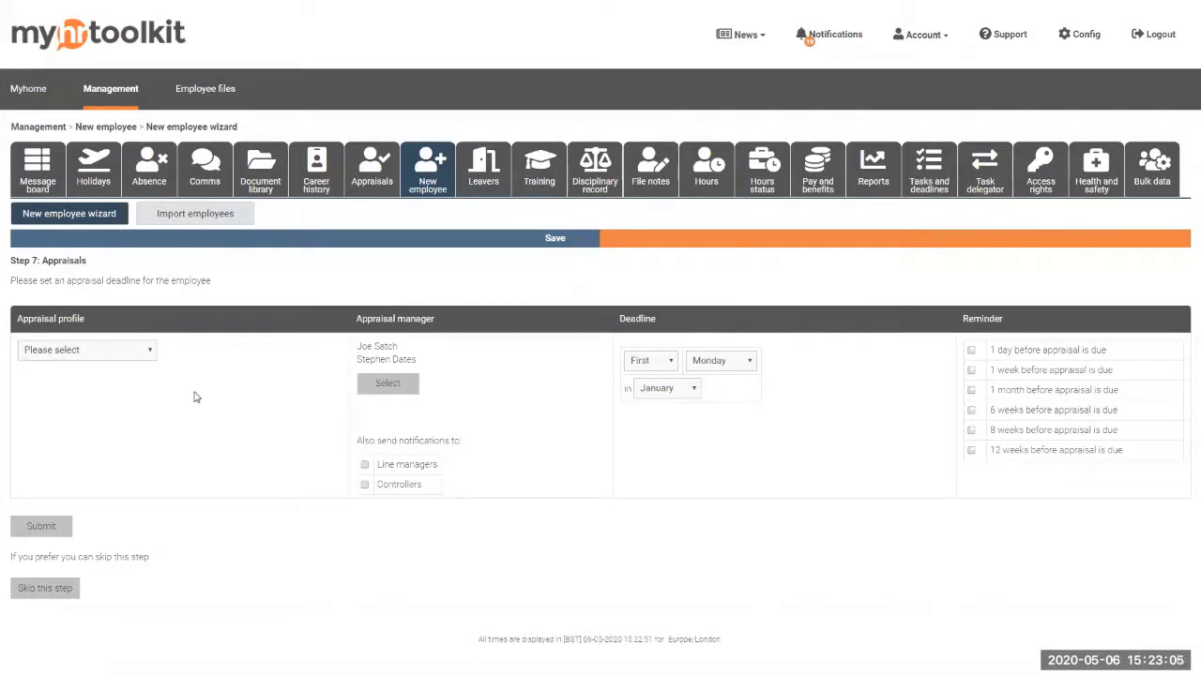
# Choose the New Starter appraisal profile and notify line managers and controllers
pyautogui.click(147, 351)
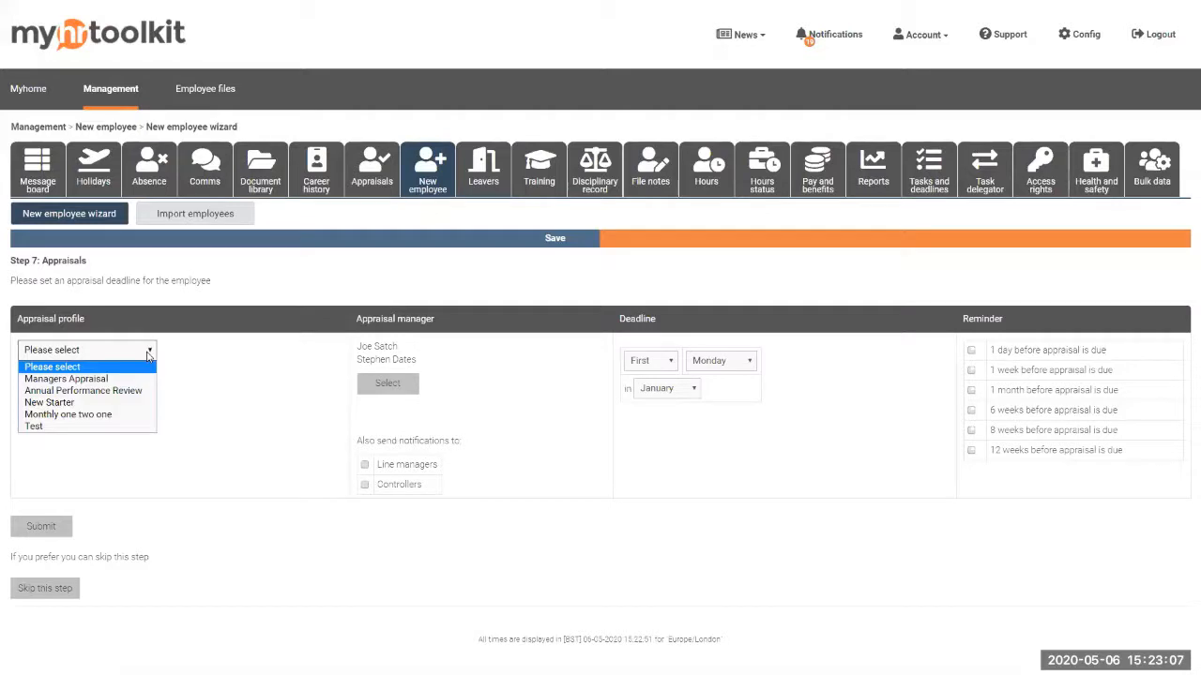
pyautogui.click(84, 406)
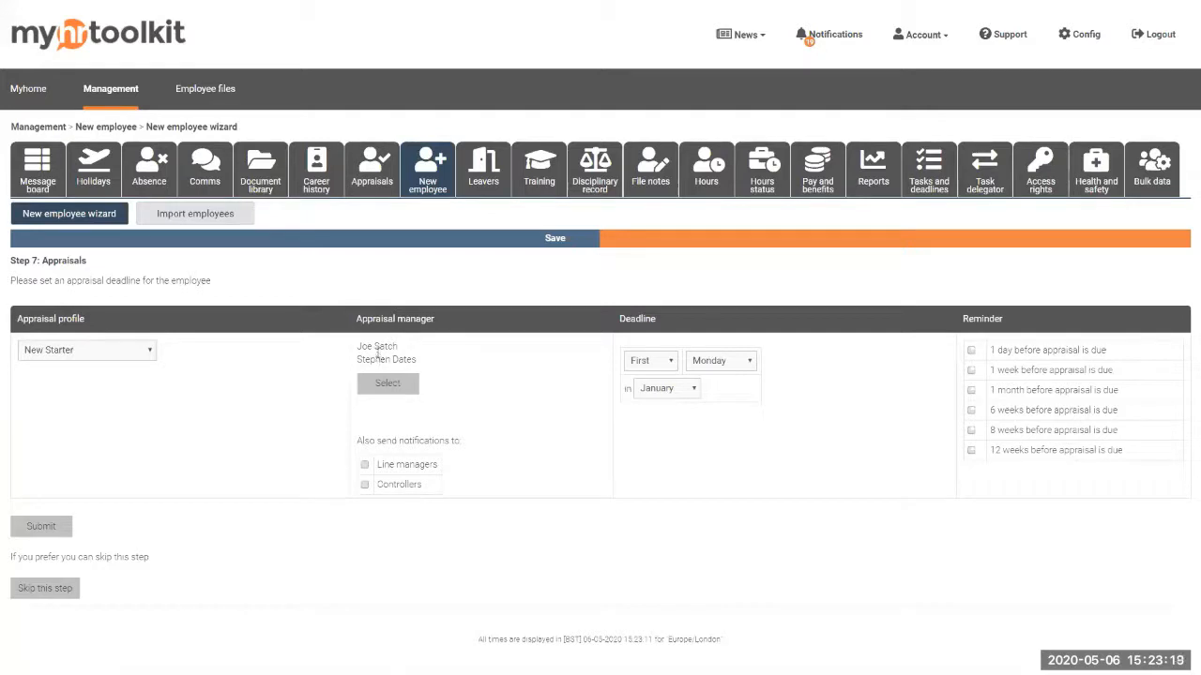
pyautogui.click(365, 464)
pyautogui.click(364, 484)
# Keep Monday as the appraisal deadline weekday, then skip the Appraisals step
pyautogui.click(714, 368)
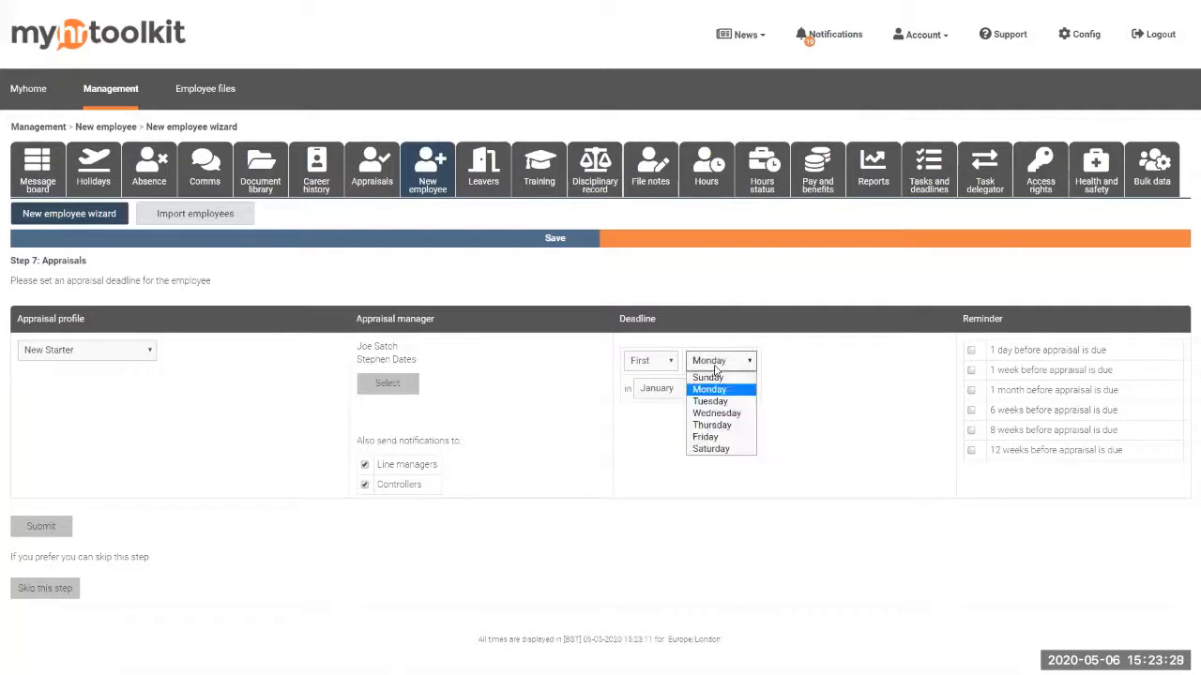
pyautogui.click(779, 393)
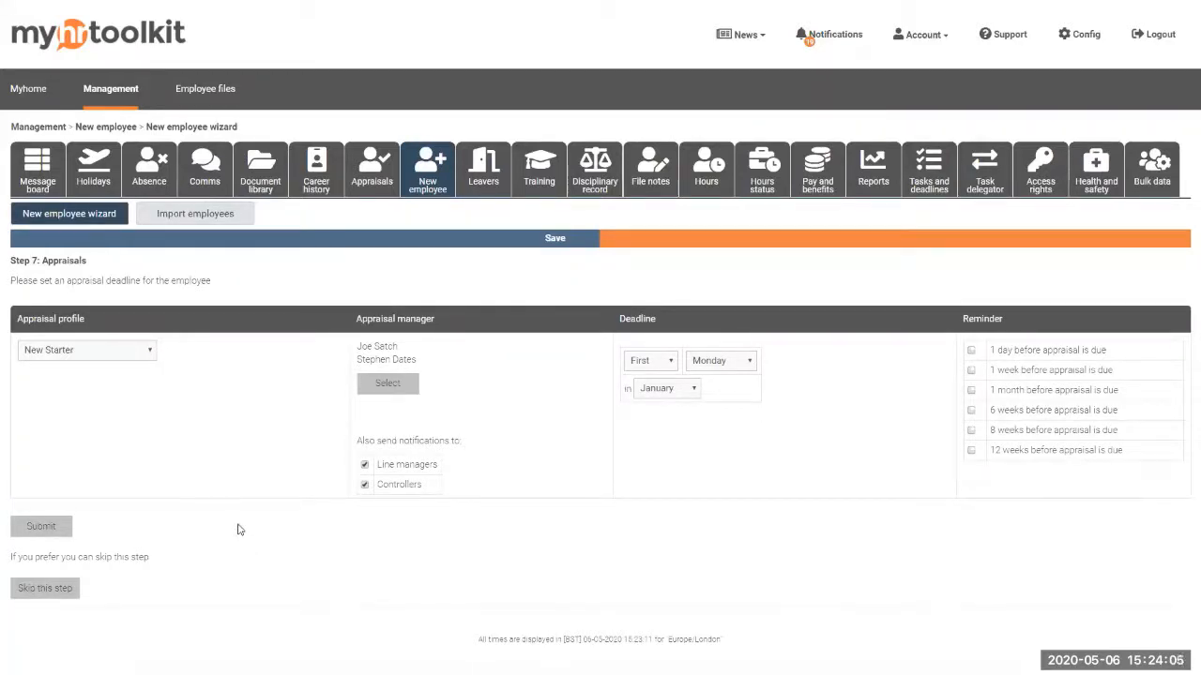
pyautogui.click(45, 589)
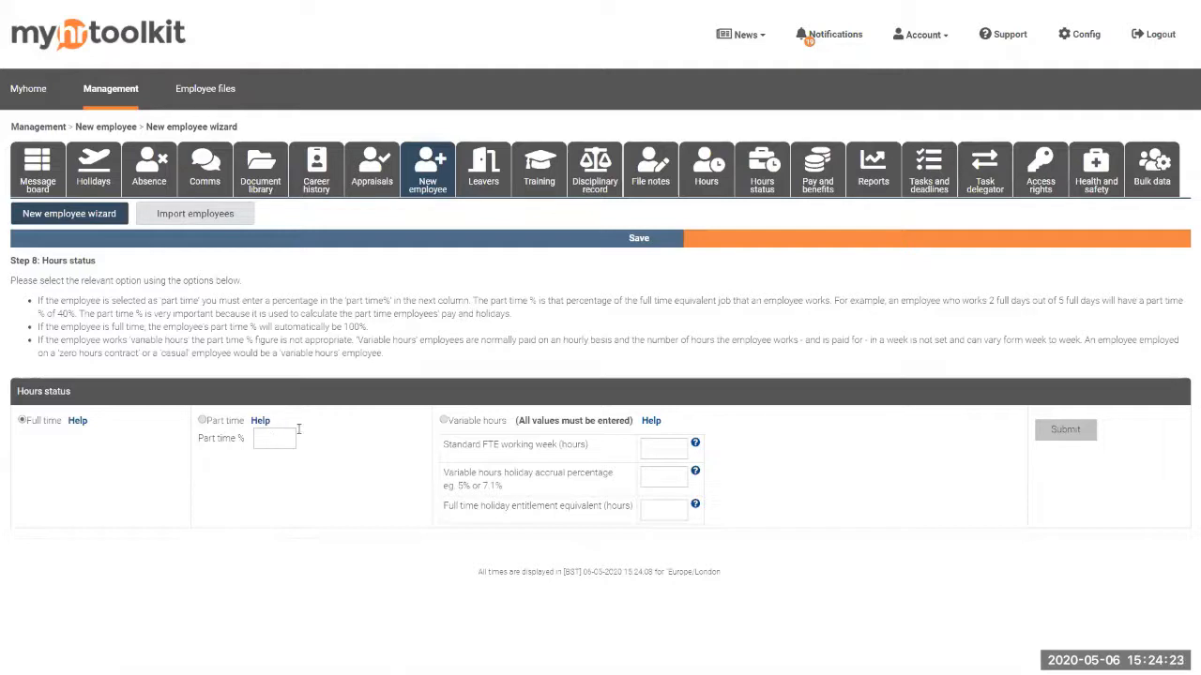
# Set the employee to 50% part time and apply it to holiday entitlement
pyautogui.click(270, 438)
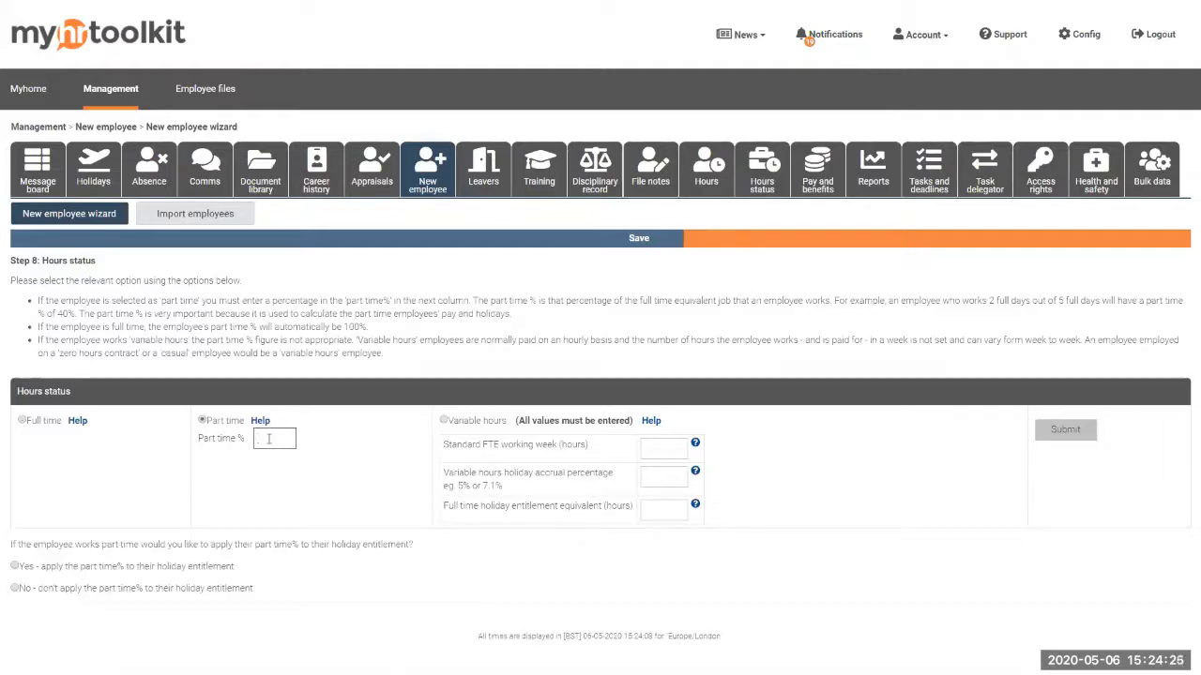
pyautogui.write('50')
pyautogui.click(14, 568)
pyautogui.click(272, 437)
# Submit the hours status and keep the default 01 Jan to 31 Dec holiday year
pyautogui.click(1043, 429)
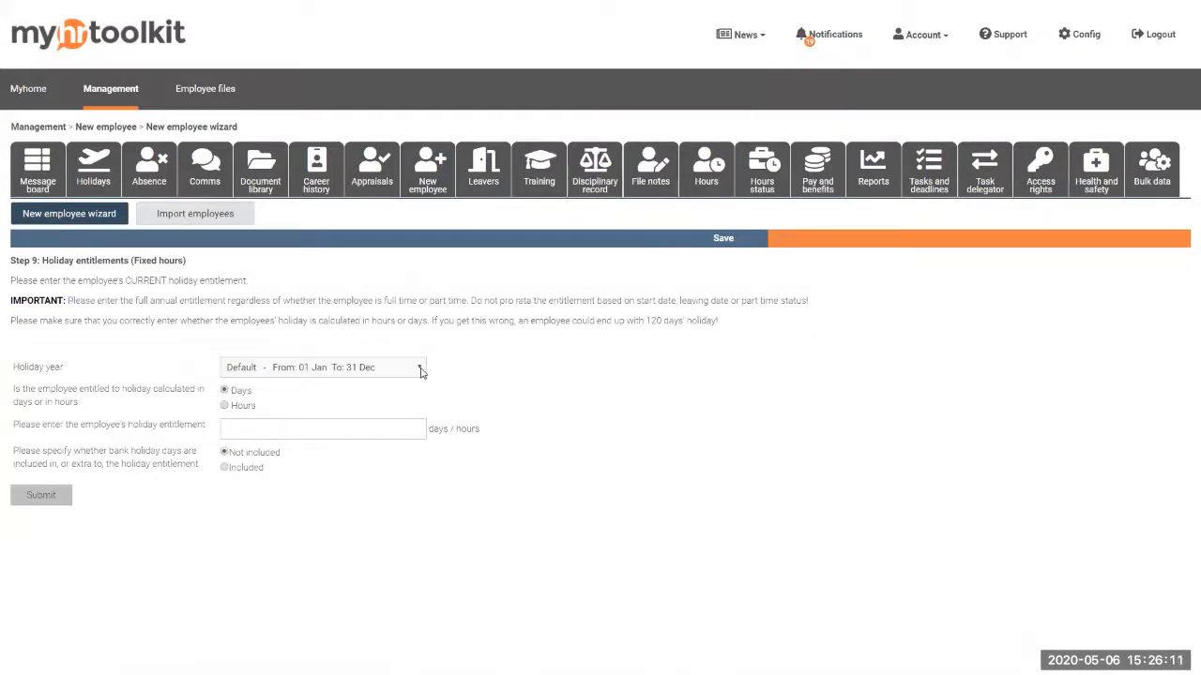
pyautogui.click(385, 368)
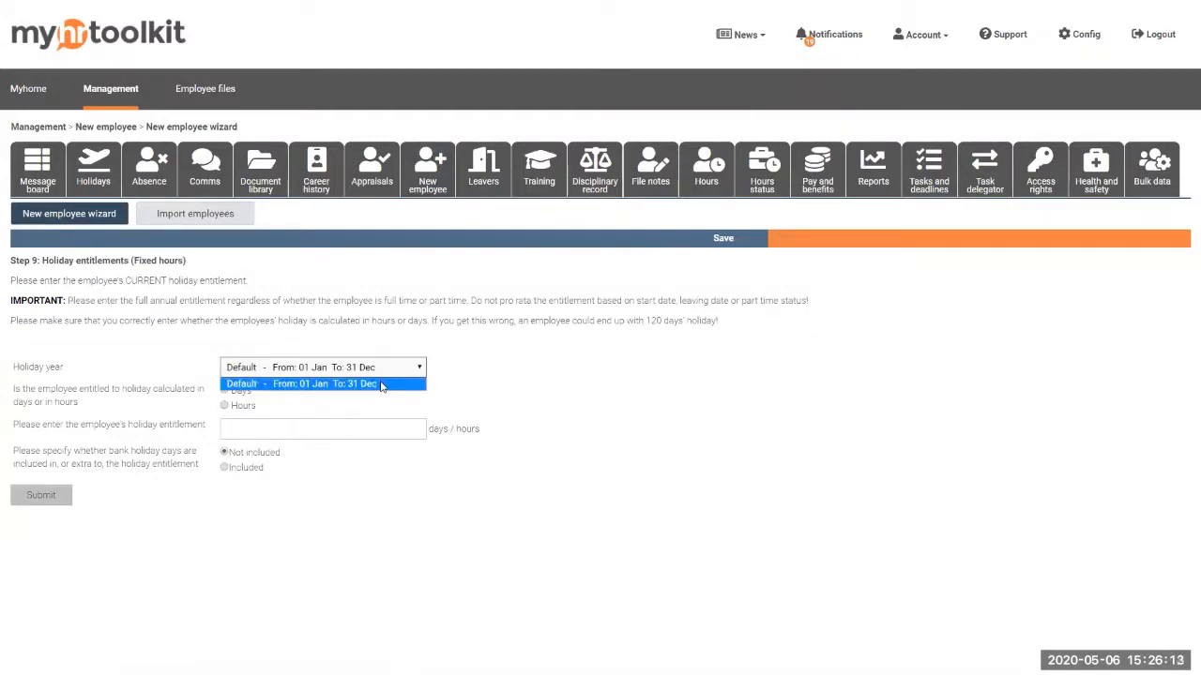
pyautogui.click(400, 373)
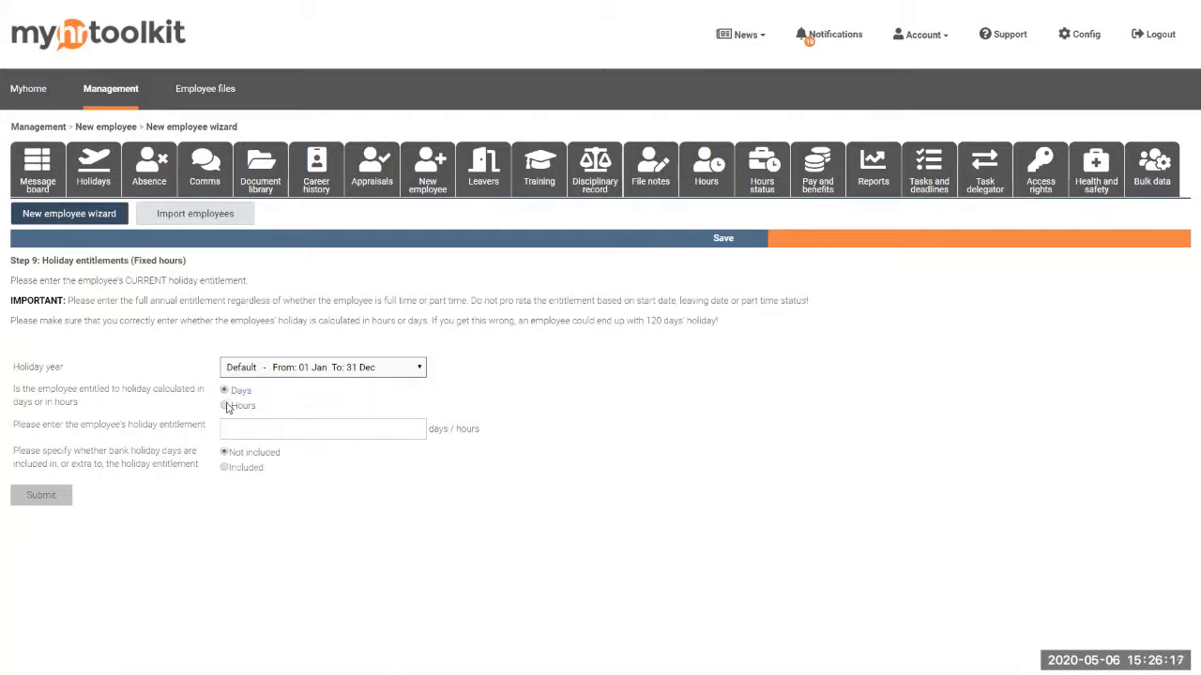
# Enter a 224-hour holiday entitlement with bank holidays included and submit it
pyautogui.click(225, 407)
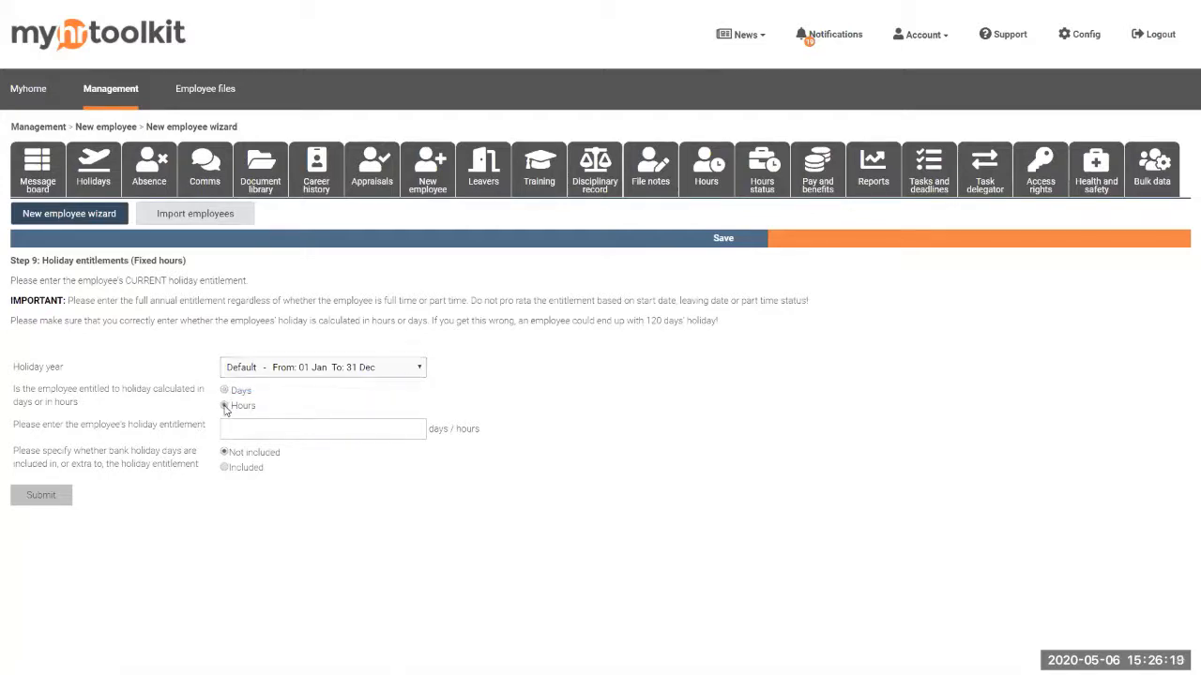
pyautogui.click(241, 425)
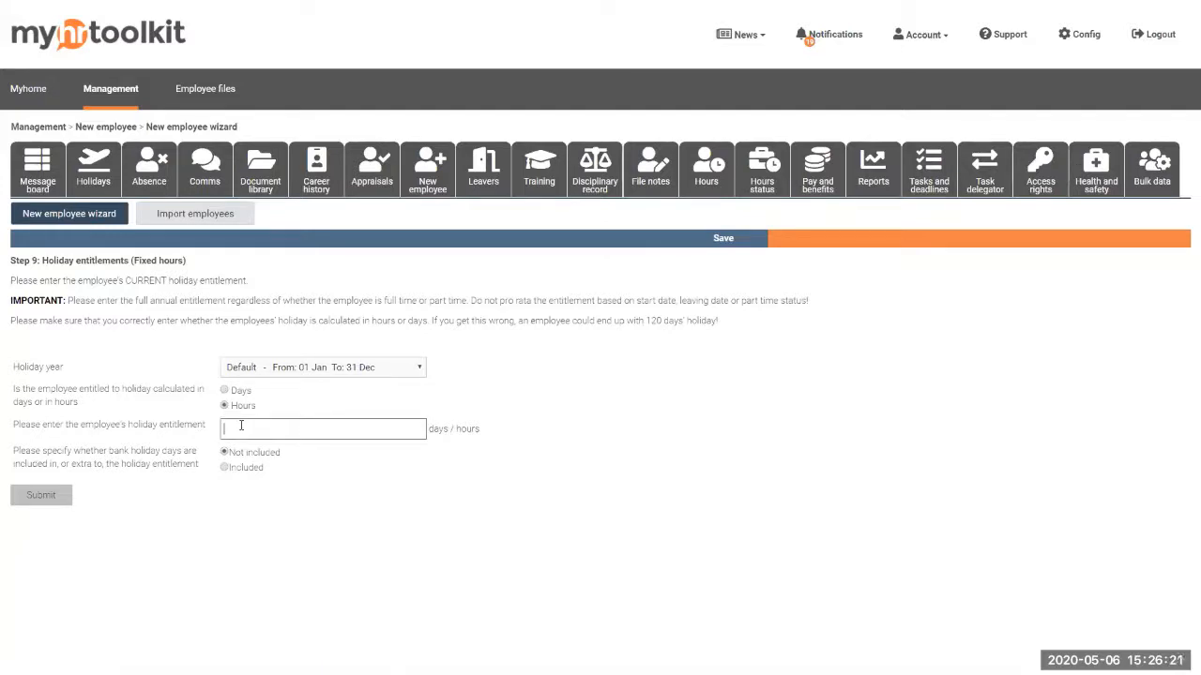
pyautogui.write('224')
pyautogui.click(224, 468)
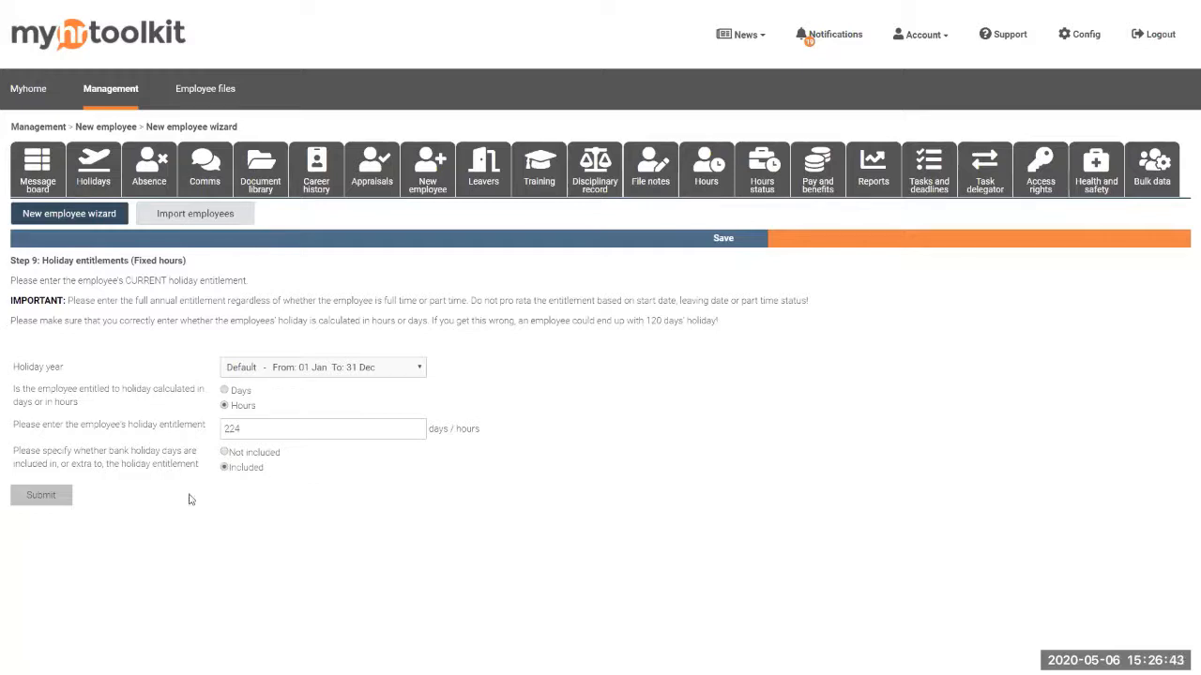
pyautogui.click(224, 465)
pyautogui.click(44, 498)
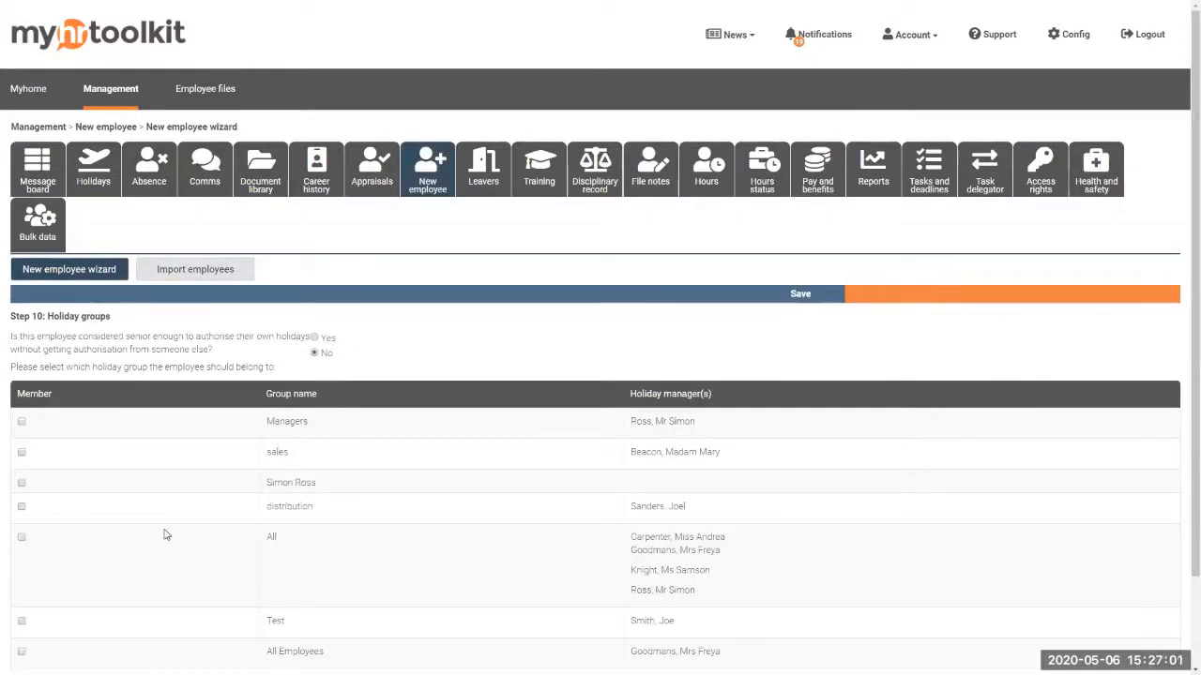
# Tick Member in the All row of the Holiday groups table
pyautogui.scroll(-2, 324, 469)
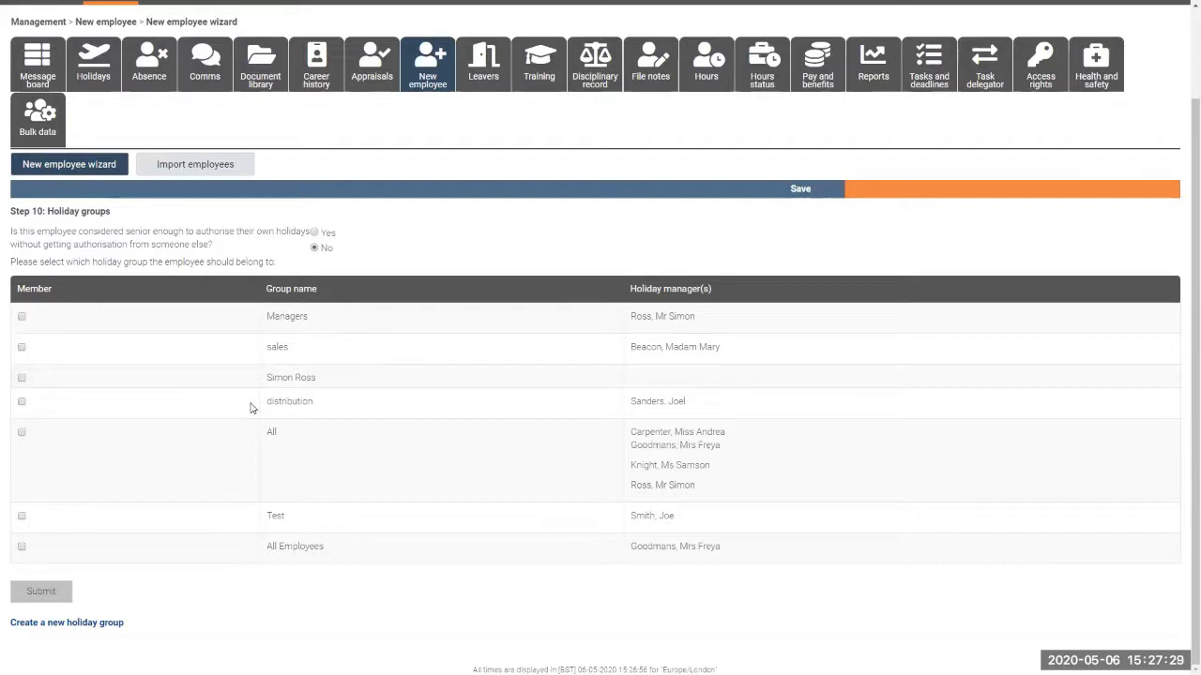
pyautogui.click(22, 432)
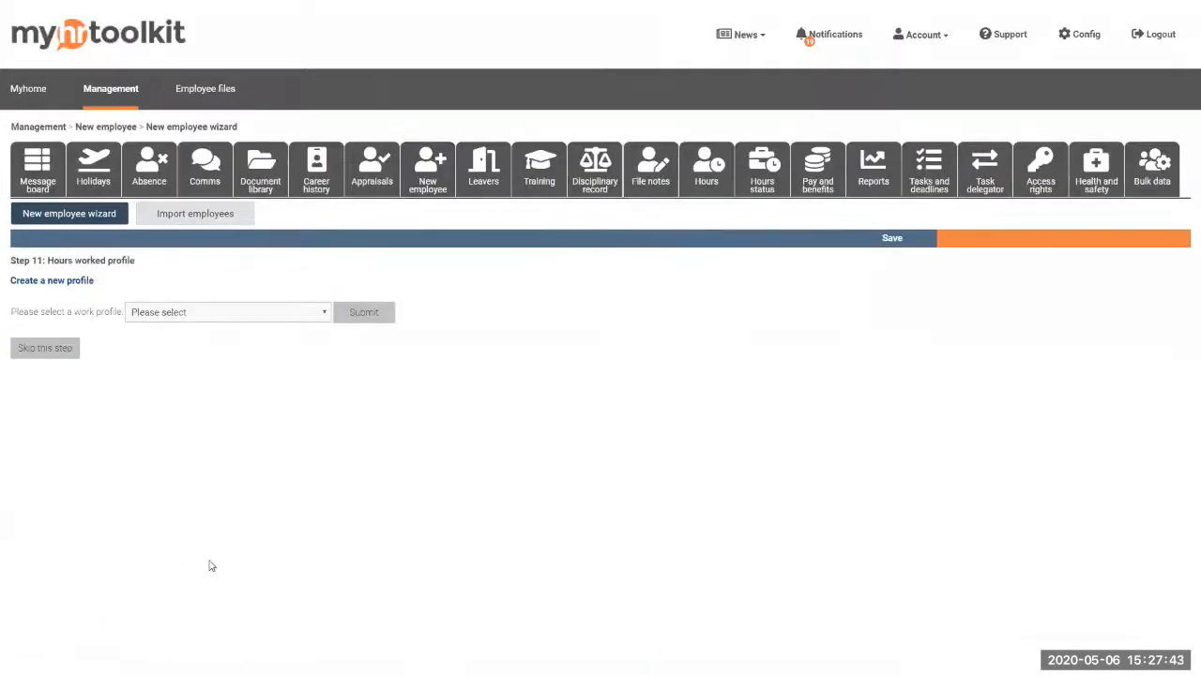
# Choose the 'Support hours with weekend' work profile and skip ahead to Basic pay
pyautogui.click(291, 314)
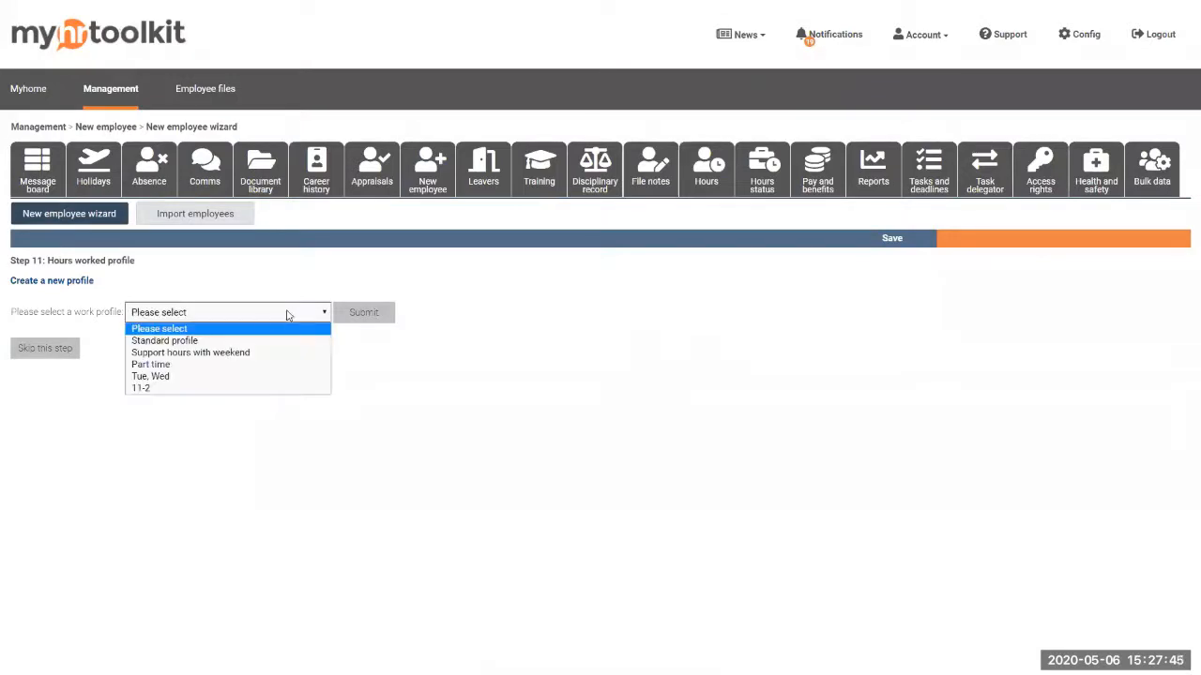
pyautogui.click(233, 354)
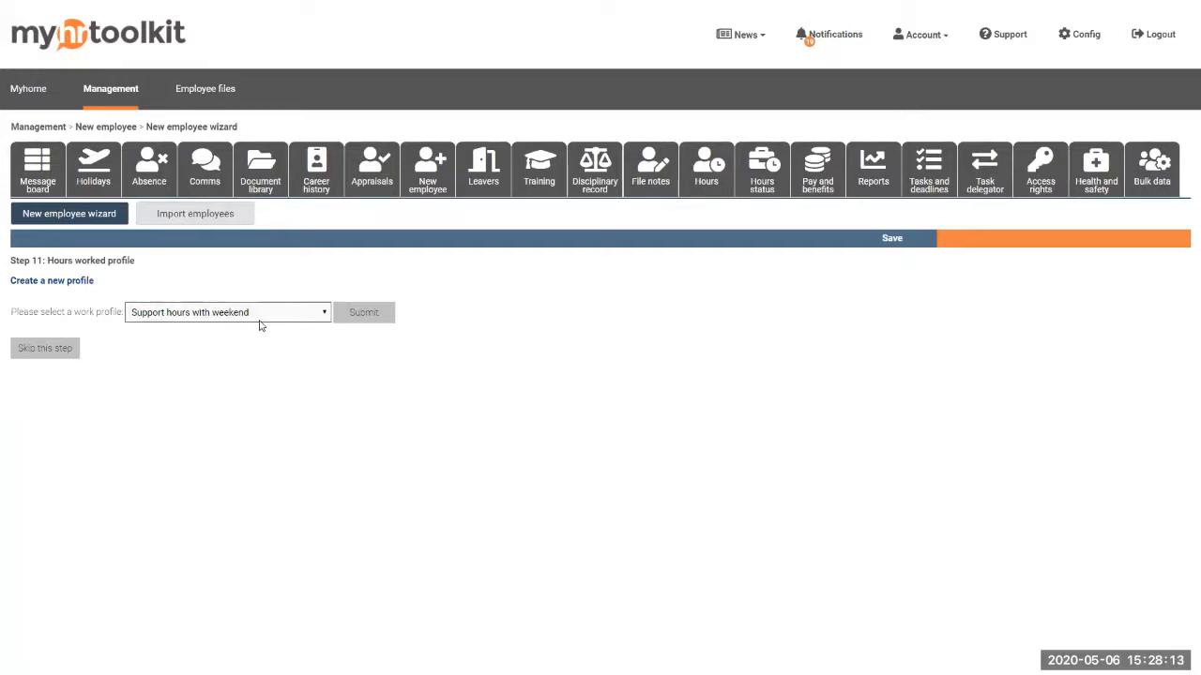
pyautogui.click(45, 351)
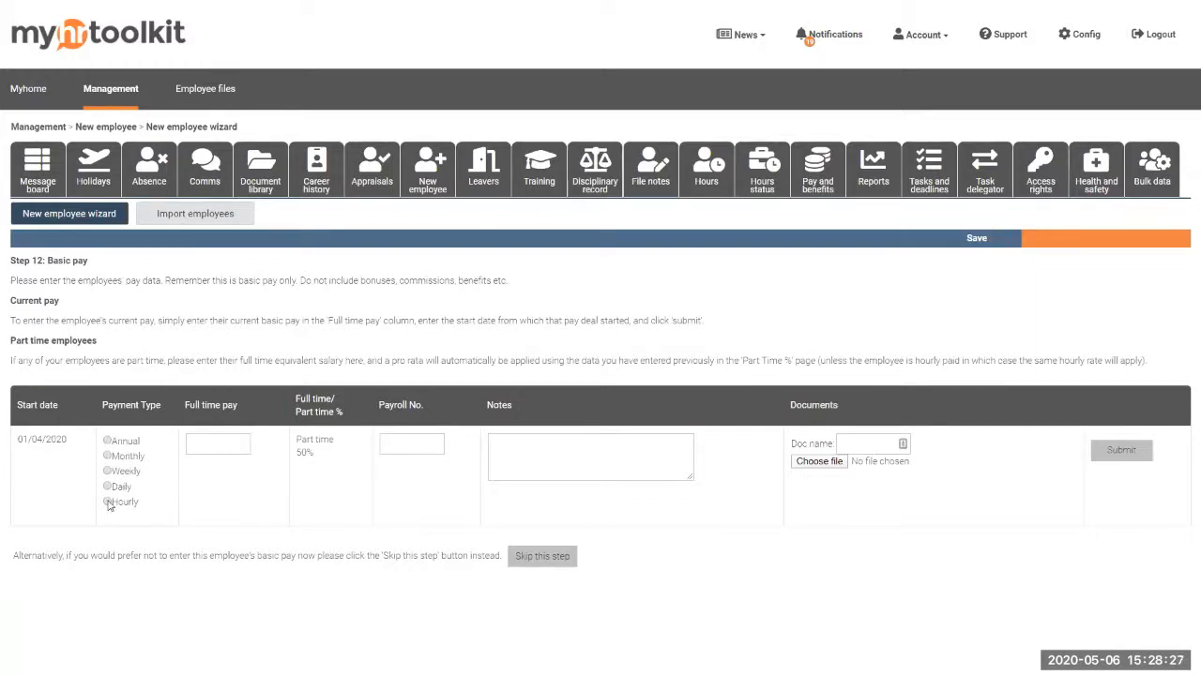
# Leave full time pay, payroll number and pay notes blank and skip Basic pay
pyautogui.click(213, 448)
pyautogui.click(400, 445)
pyautogui.click(524, 454)
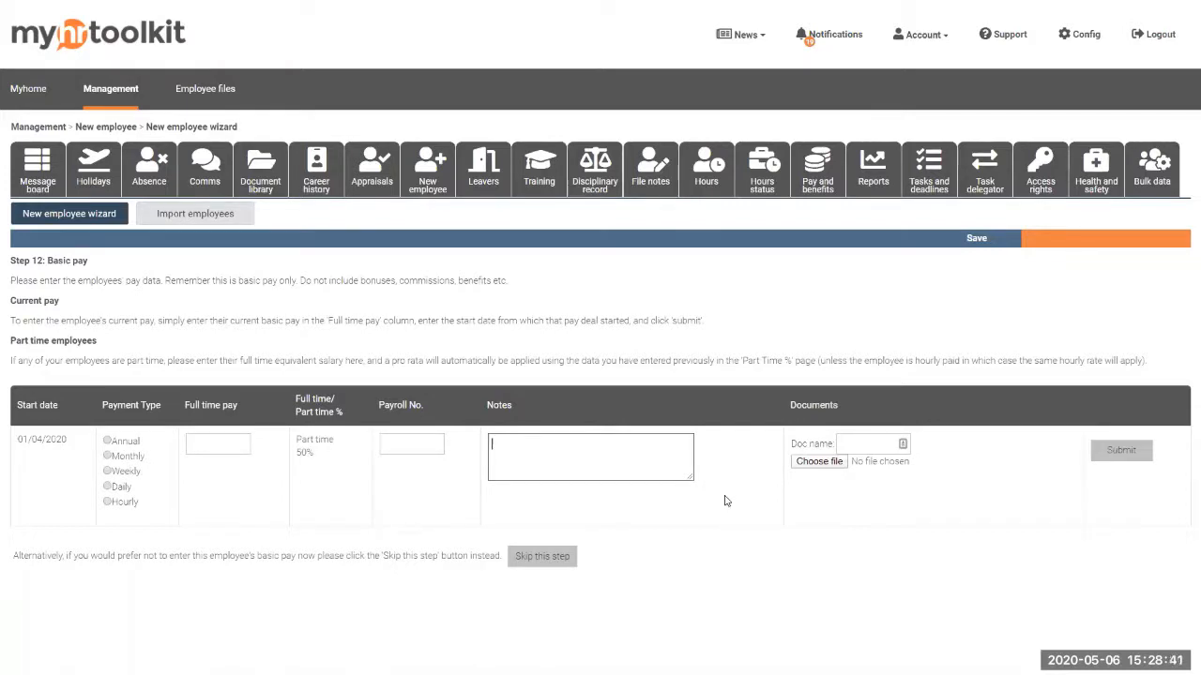
pyautogui.click(556, 557)
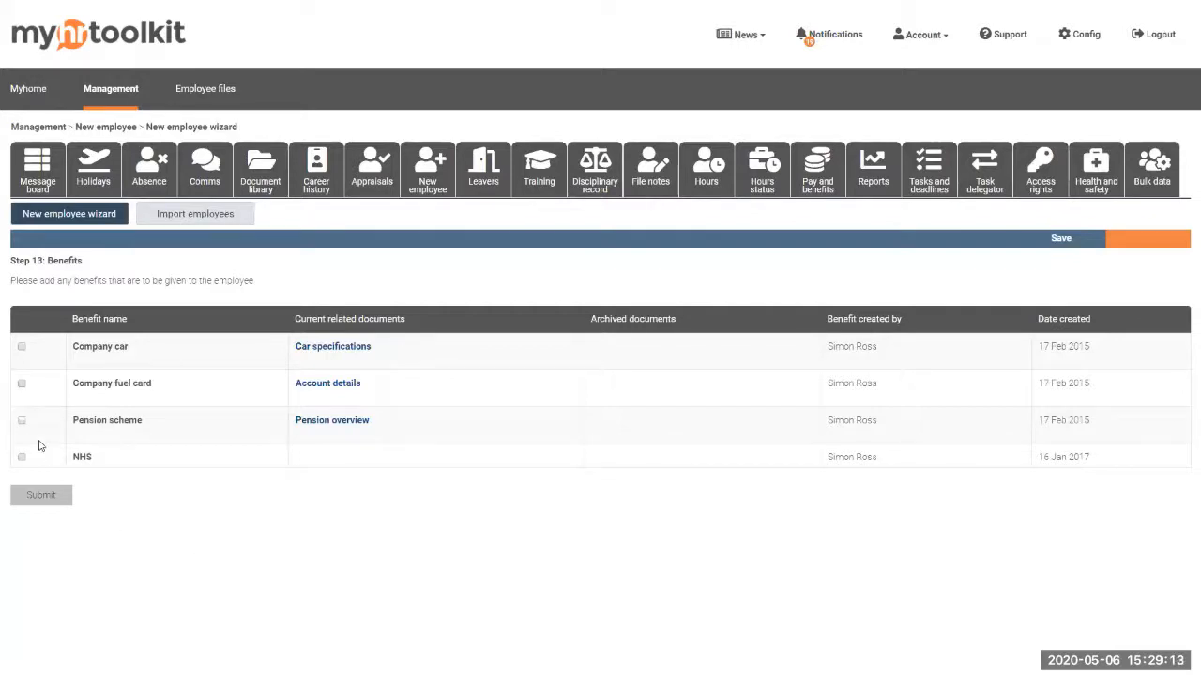
# Tick Pension scheme as the employee's benefit and submit to show the new employee summary
pyautogui.click(21, 420)
pyautogui.click(56, 502)
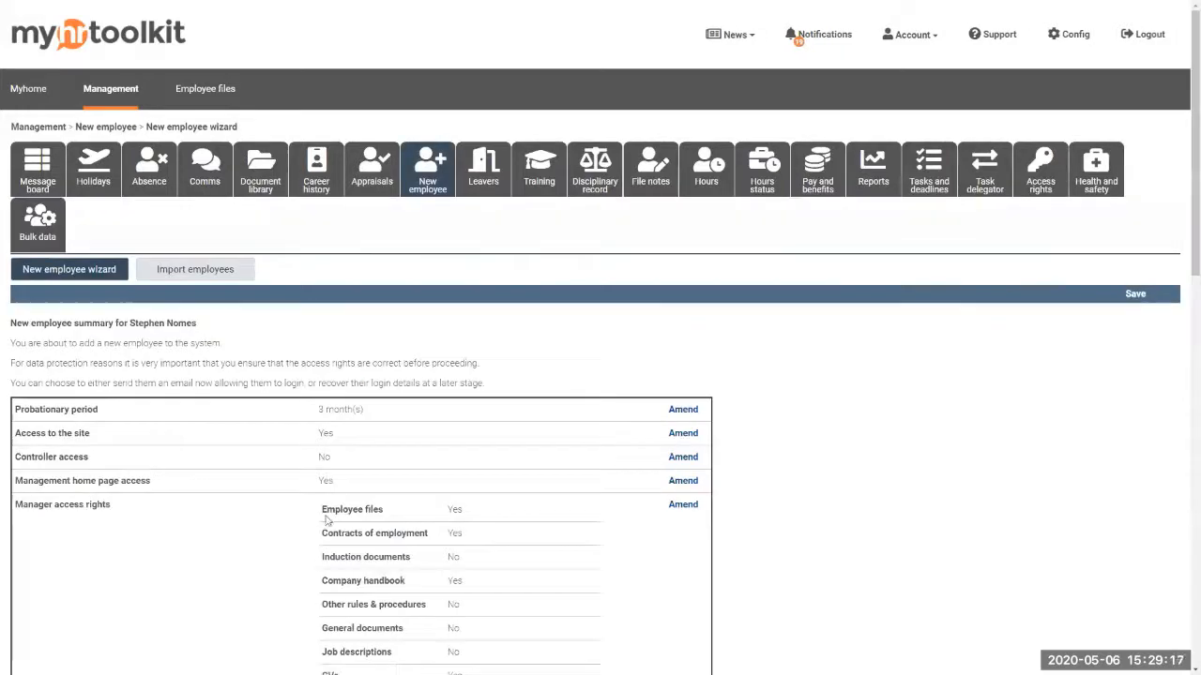
# Review the new employee summary down to the bottom and save the wizard progress part way
pyautogui.scroll(-3, 570, 491)
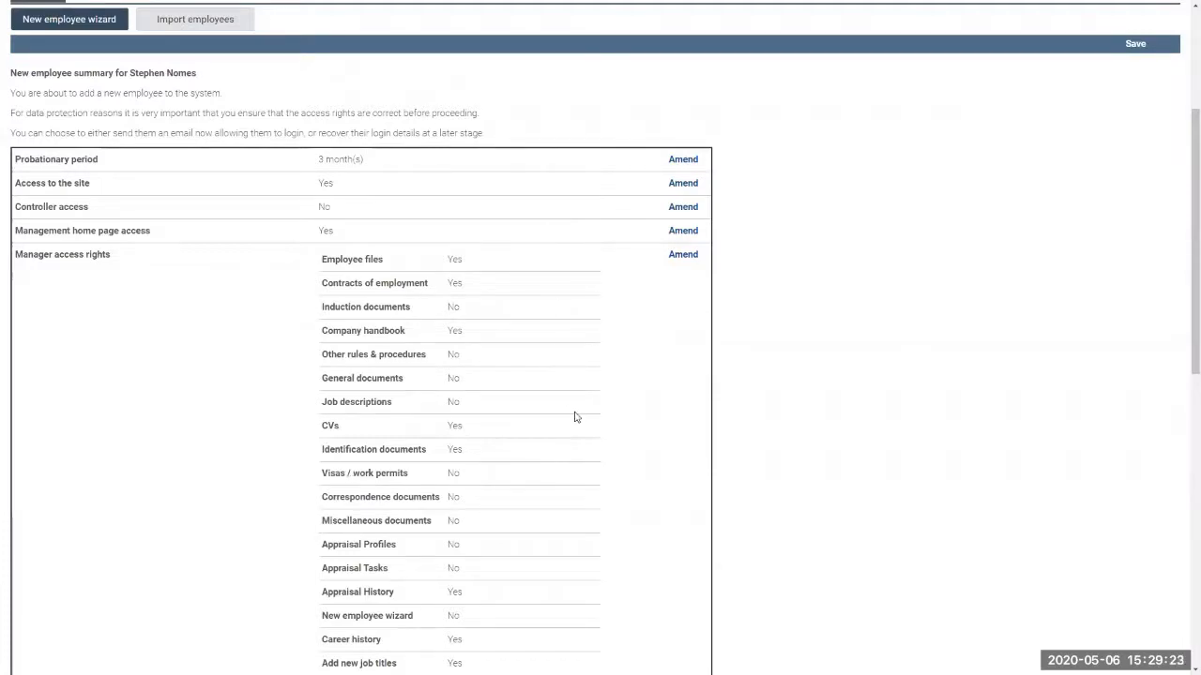
pyautogui.scroll(-5, 575, 415)
pyautogui.scroll(-3, 563, 483)
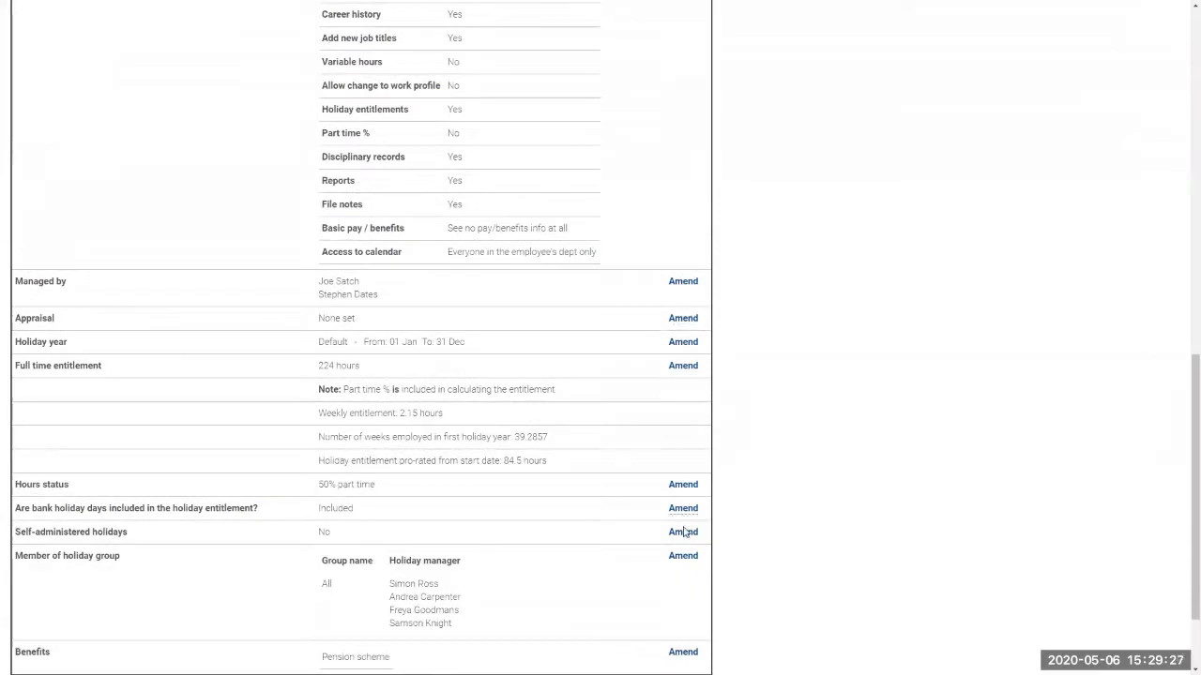
pyautogui.scroll(-2, 689, 561)
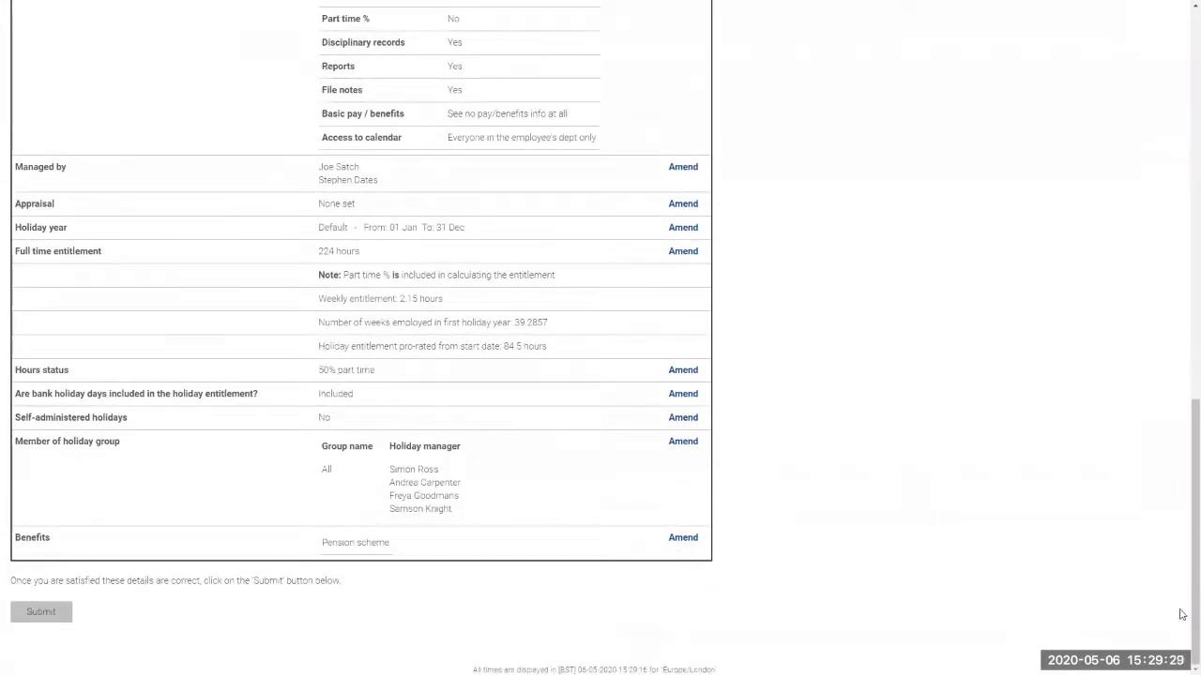
pyautogui.moveTo(1184, 613); pyautogui.dragTo(1193, 225)
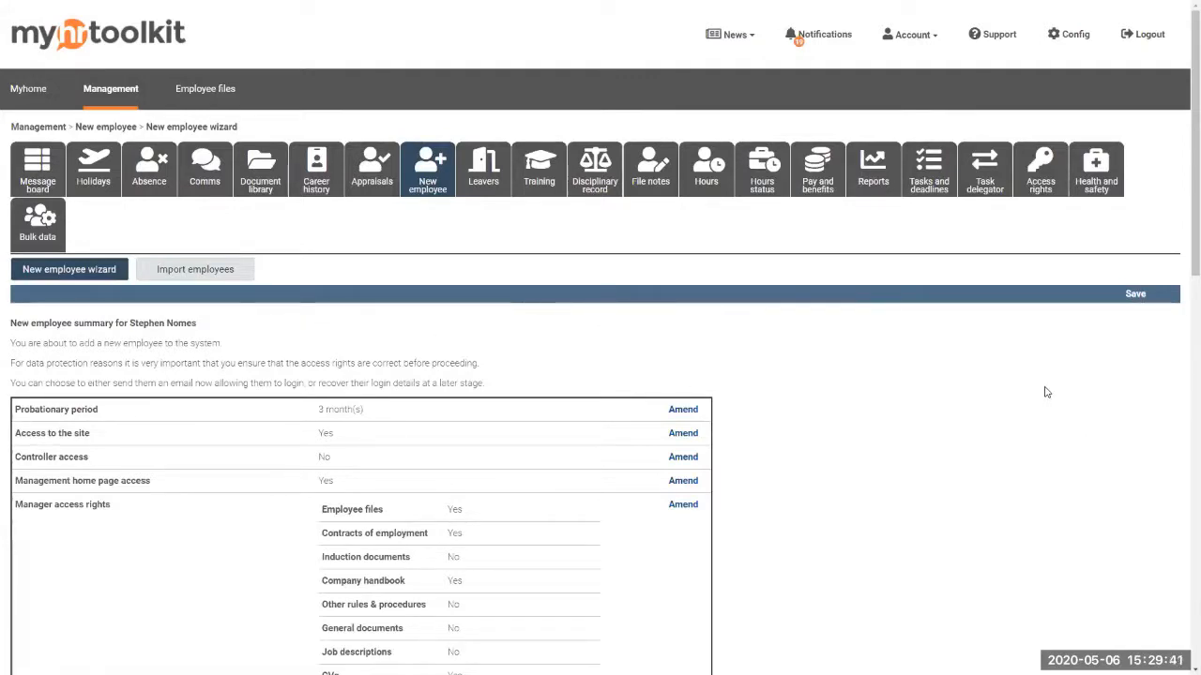
pyautogui.click(1135, 296)
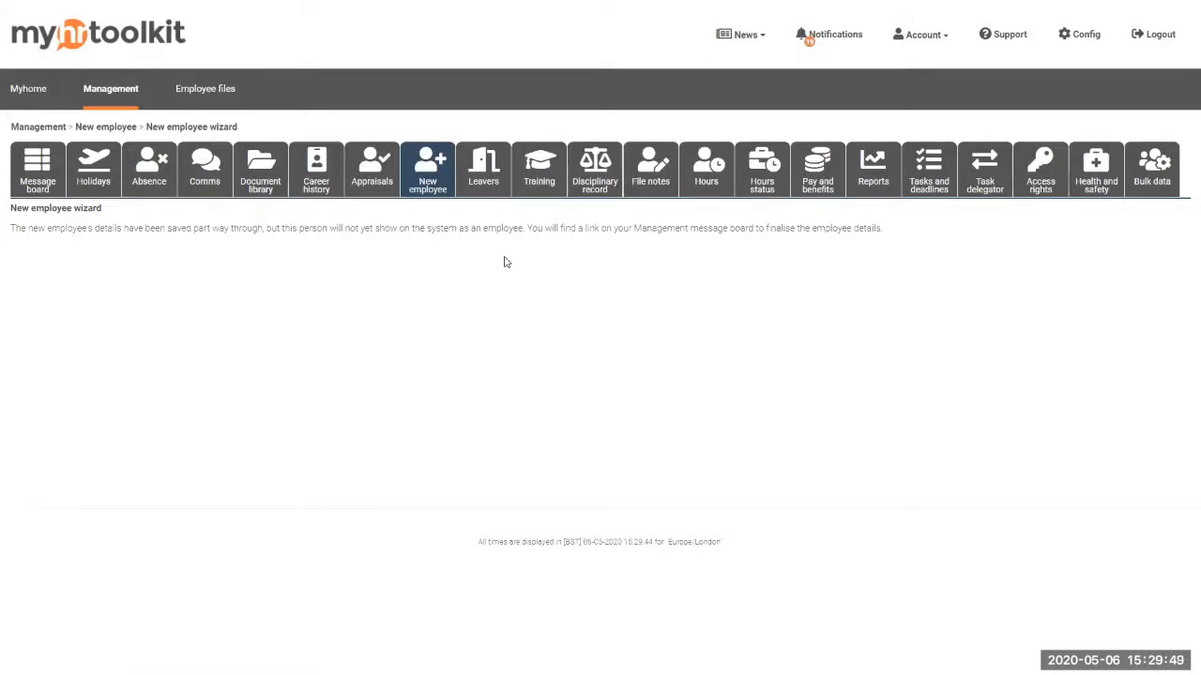
# Resume the partly added employee from the New employee wizard notice on the Message board
pyautogui.click(37, 171)
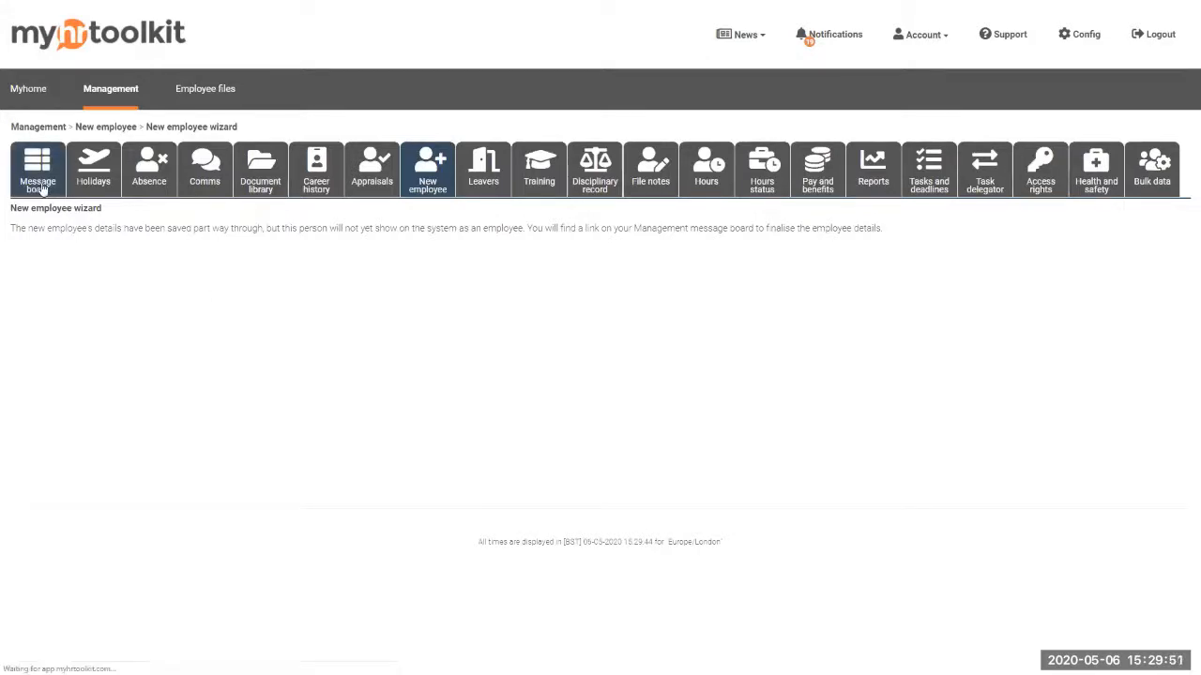
pyautogui.scroll(-5, 399, 500)
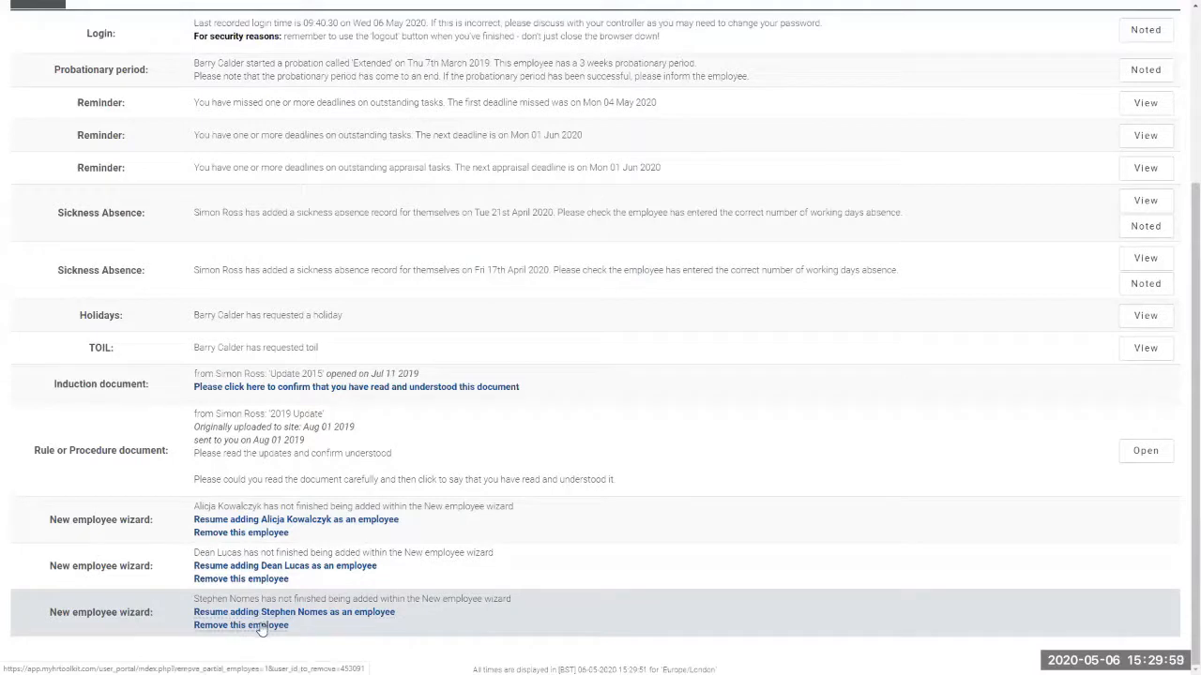
pyautogui.click(328, 613)
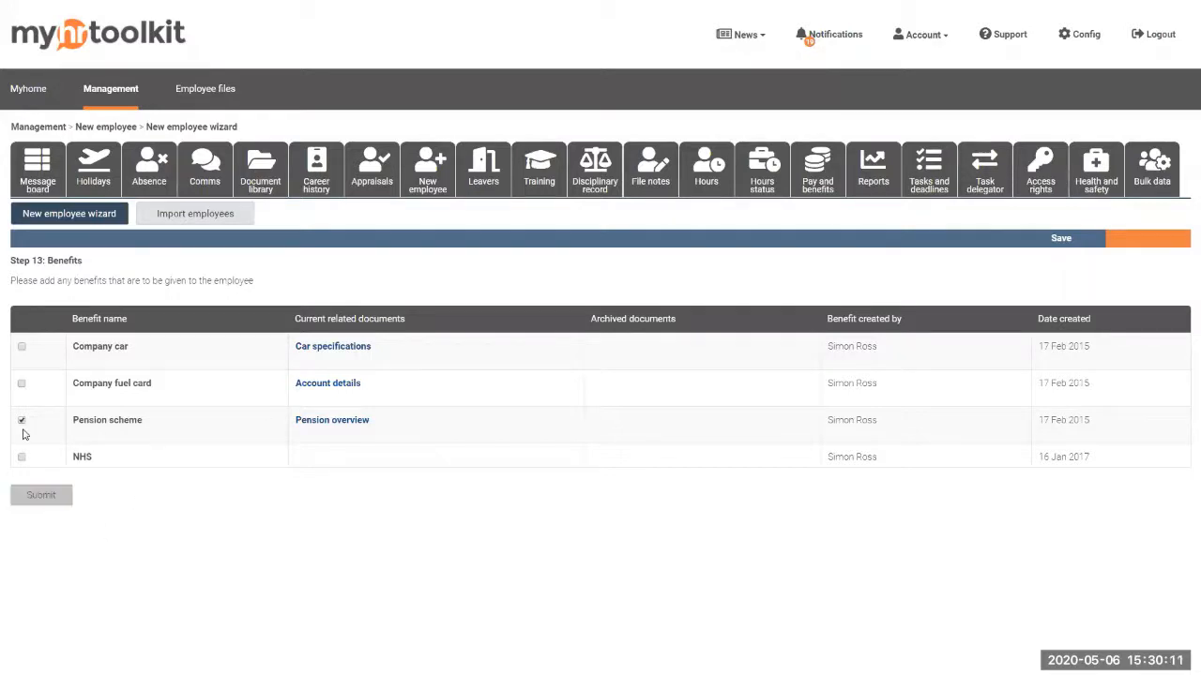
# Submit the Pension scheme benefit, then confirm the summary to add the employee's account
pyautogui.click(31, 505)
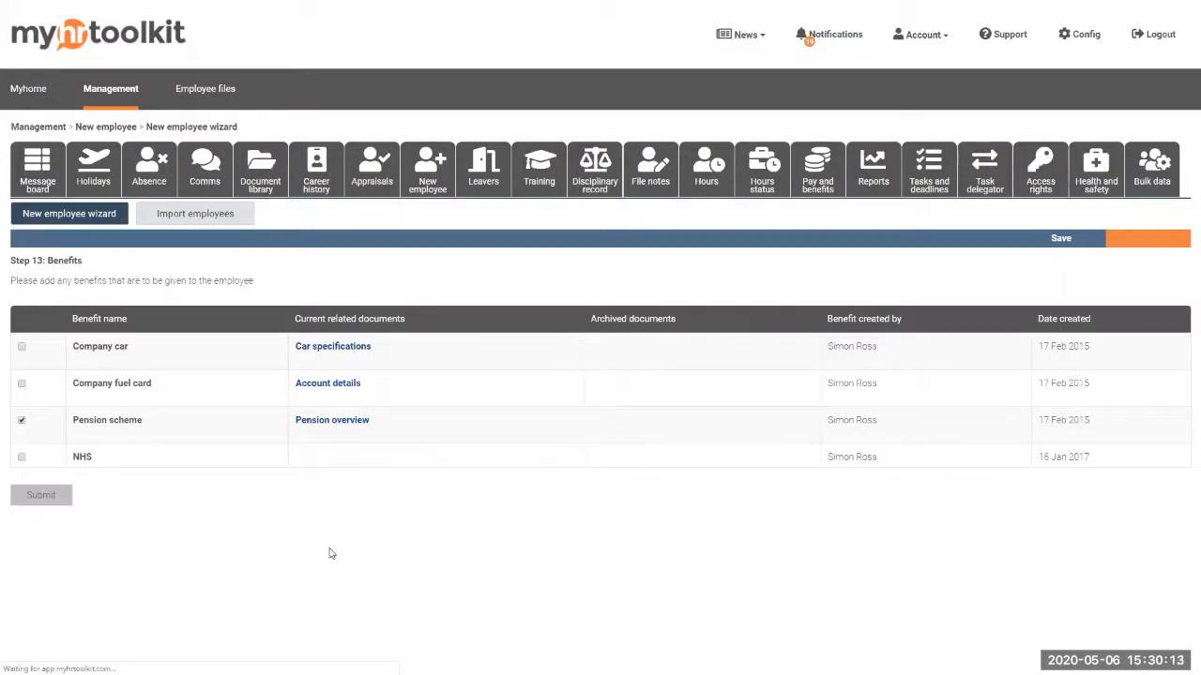
pyautogui.scroll(-10, 680, 538)
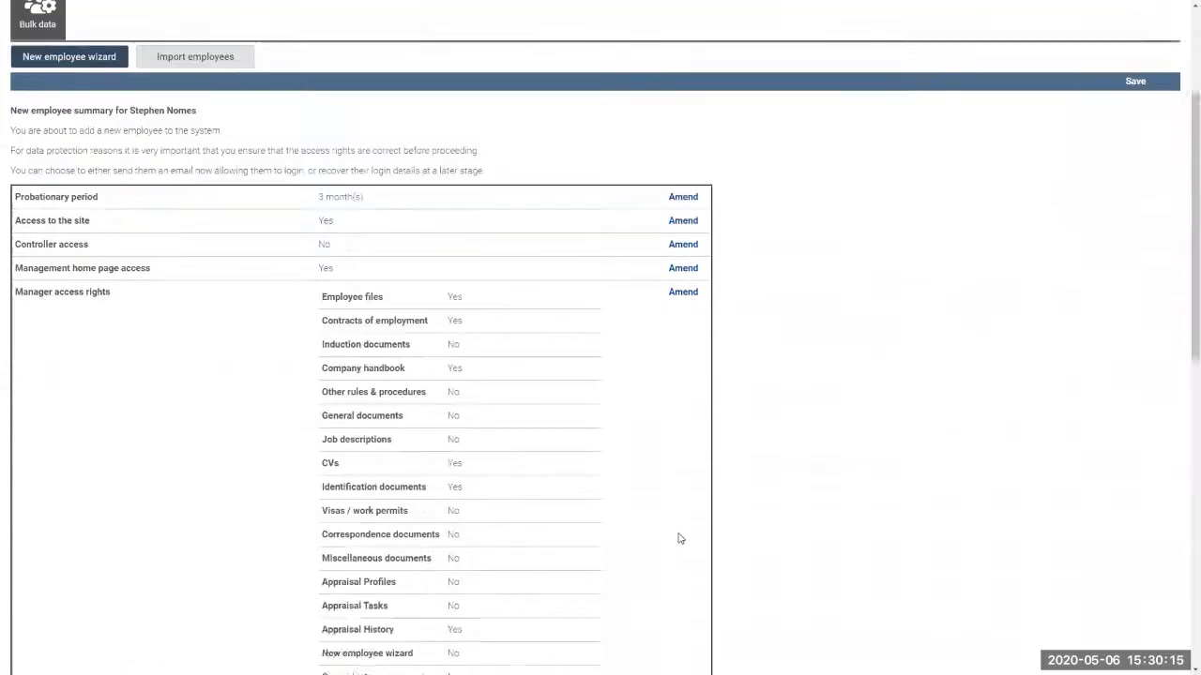
pyautogui.scroll(-1, 680, 538)
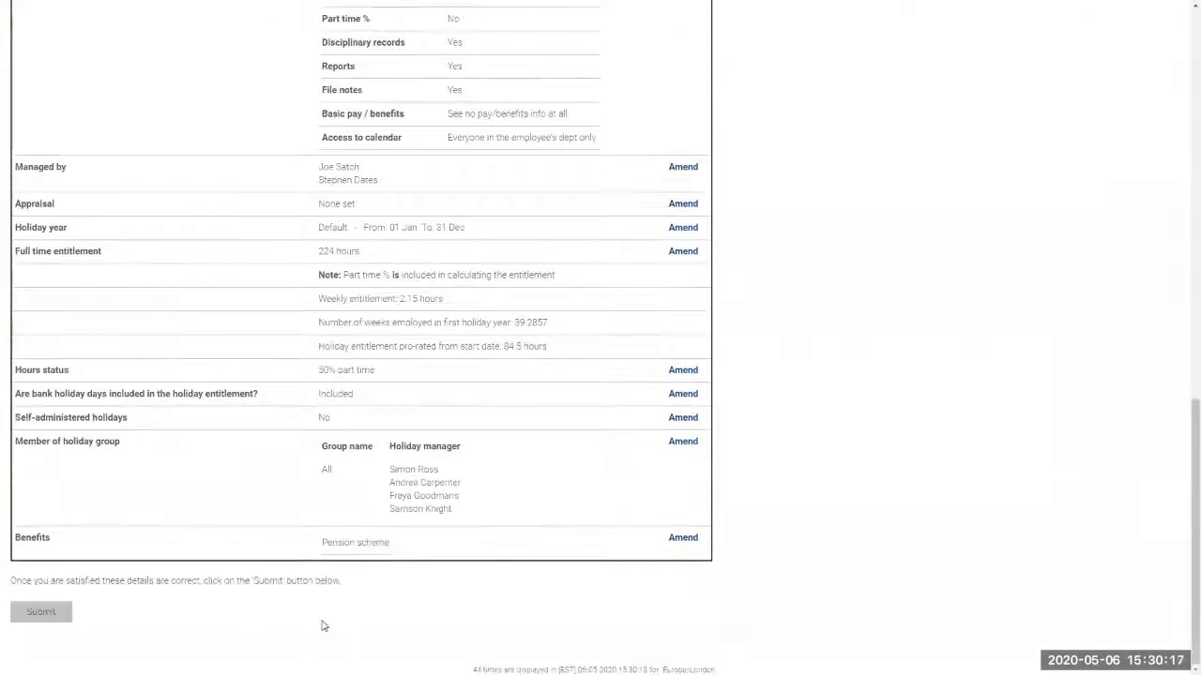
pyautogui.click(47, 615)
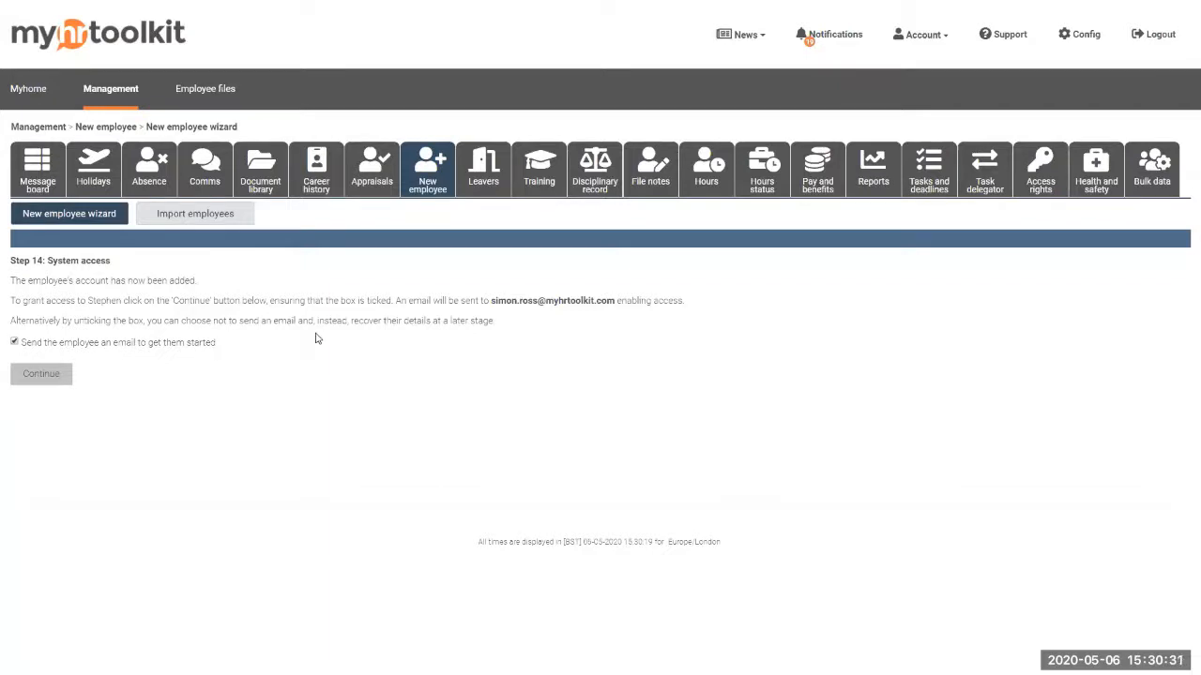
# Grant system access with the get-started email ticked, then review the six notification recipients
pyautogui.click(55, 384)
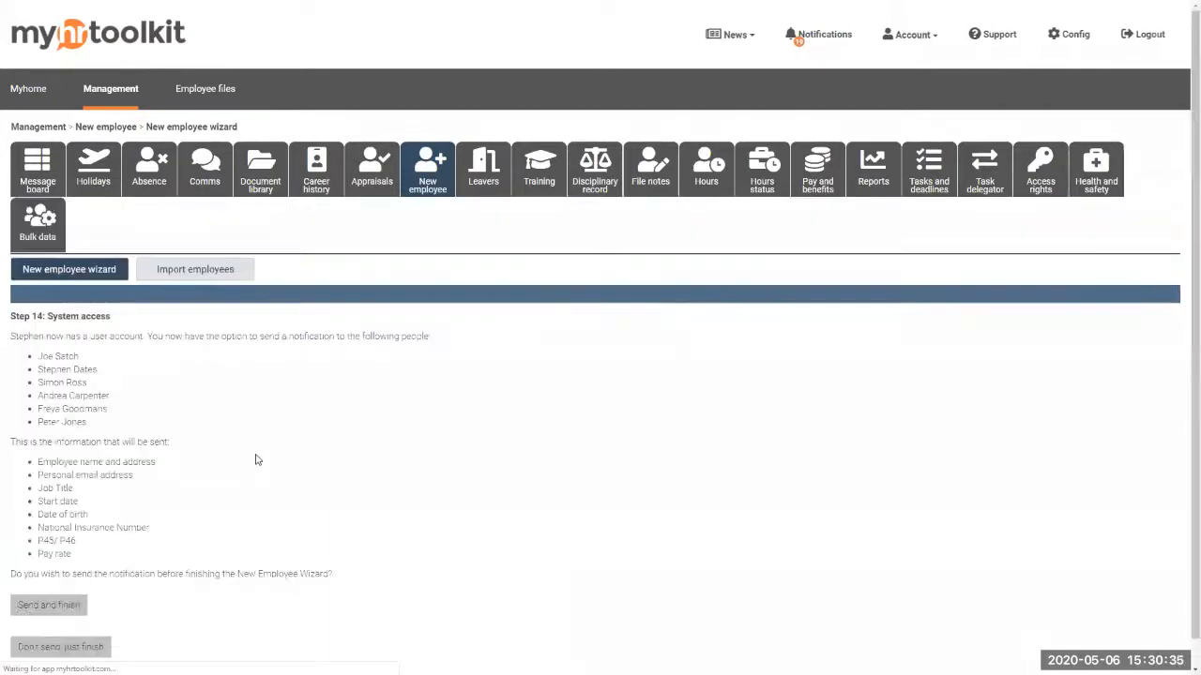
pyautogui.scroll(-1, 321, 451)
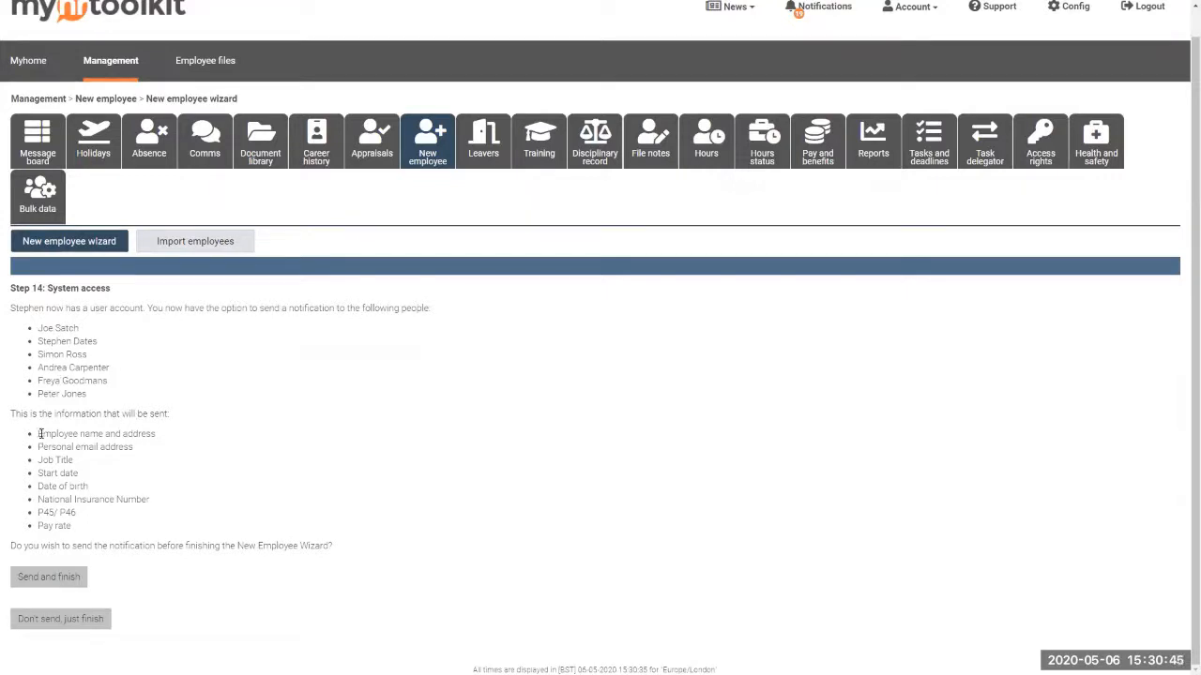
pyautogui.moveTo(38, 436); pyautogui.dragTo(166, 515)
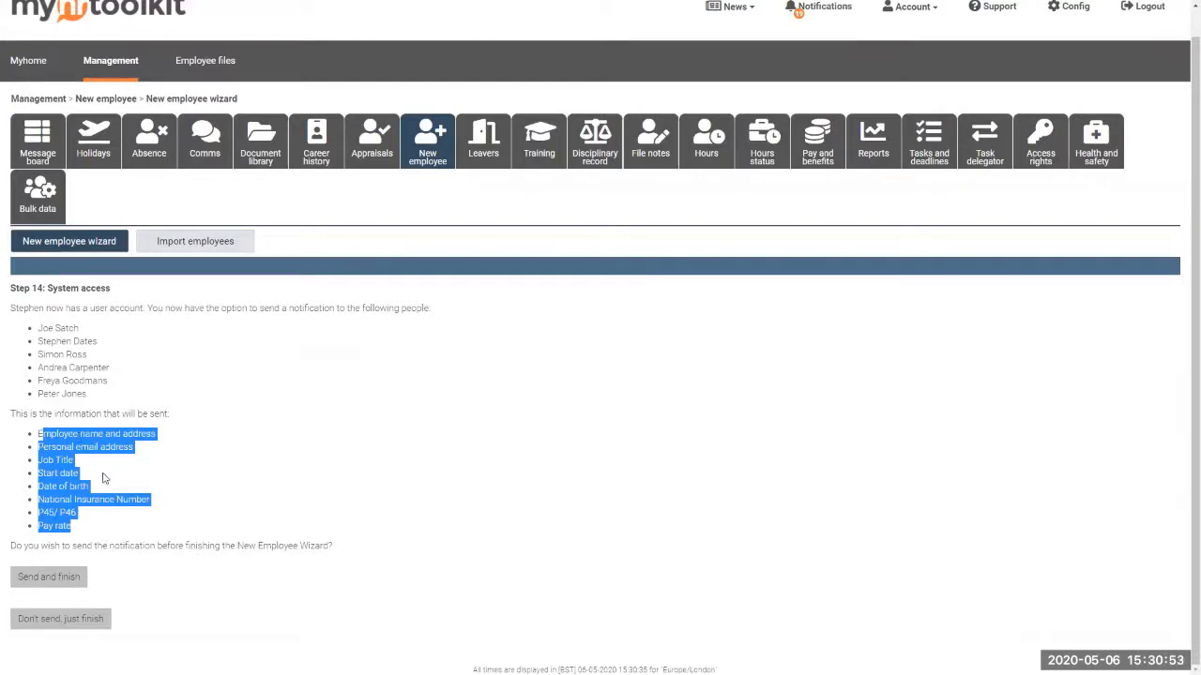
pyautogui.click(104, 478)
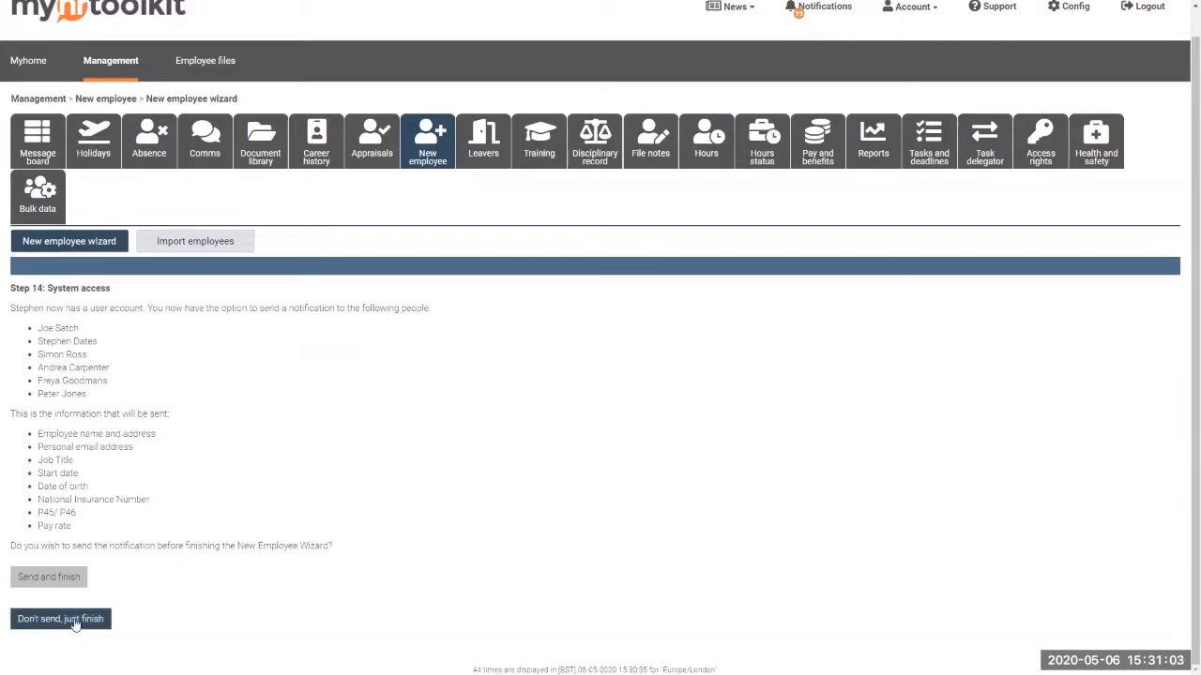
# Finish the wizard without notifying anyone, then open the Leavers data retention settings
pyautogui.click(75, 621)
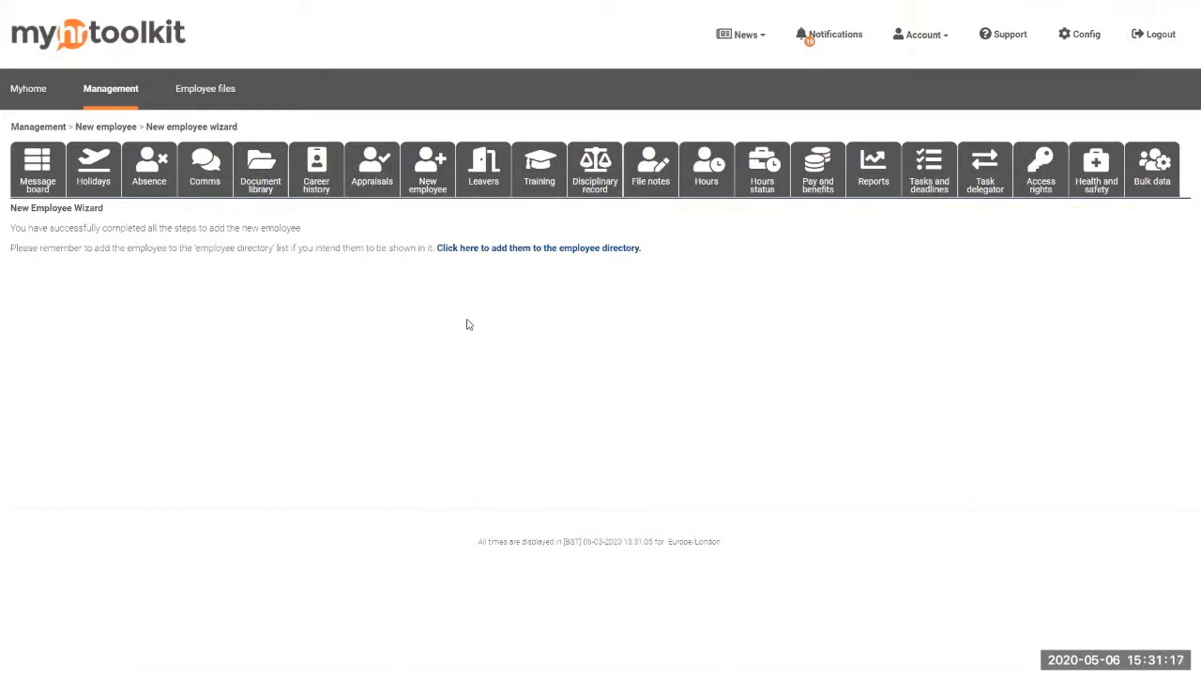
pyautogui.click(480, 192)
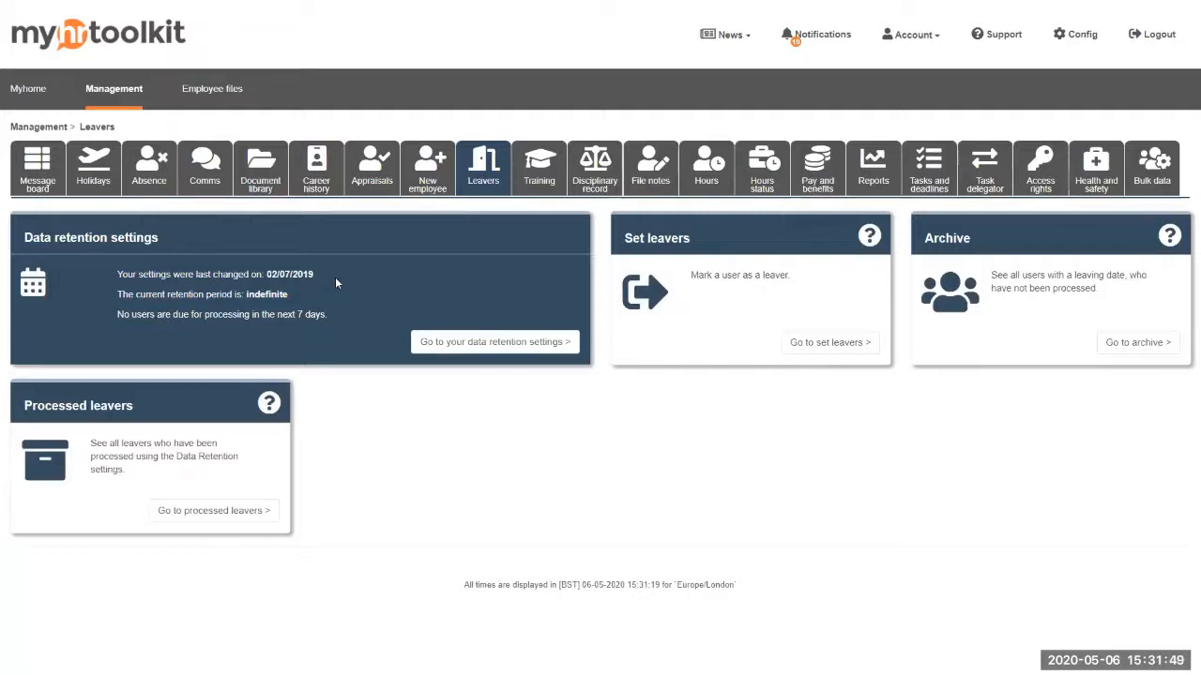
pyautogui.click(536, 345)
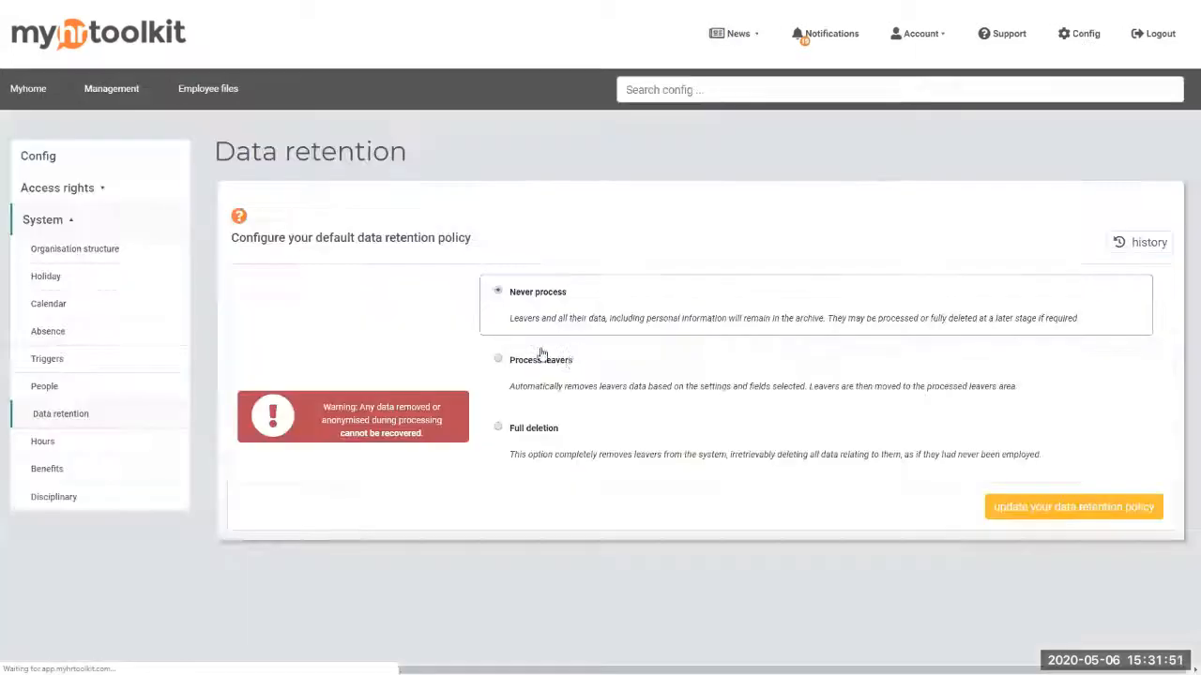
# Open the default data retention policy and change it from Never process to Process leavers
pyautogui.click(701, 88)
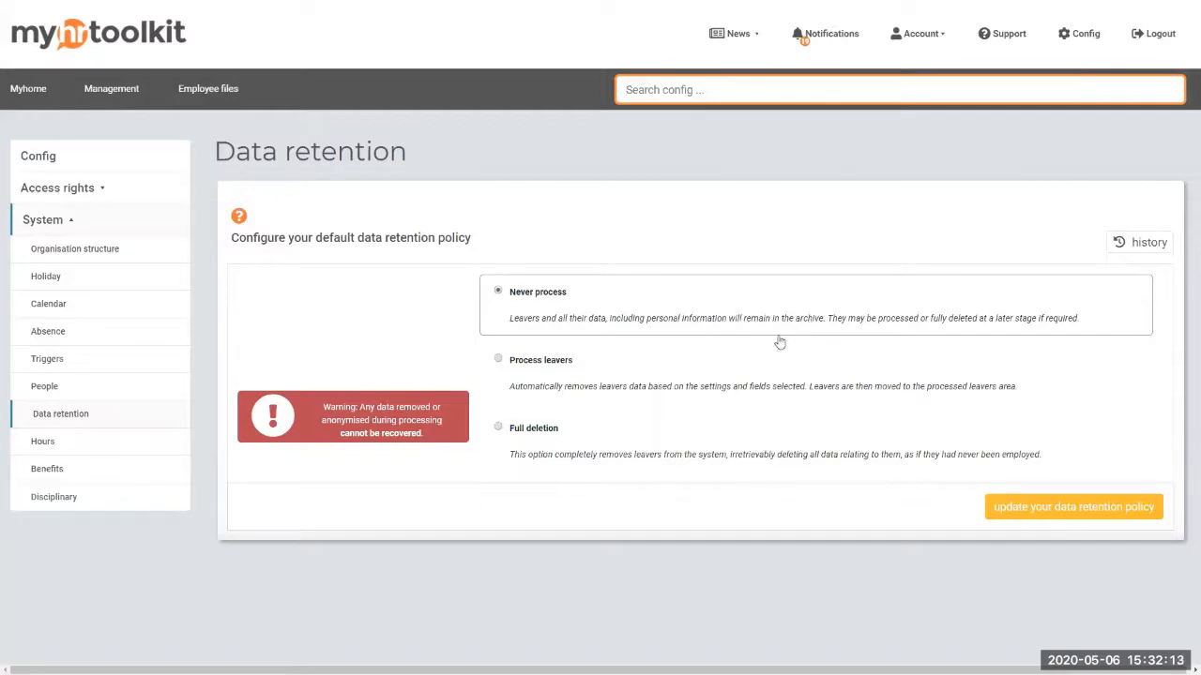
pyautogui.click(666, 385)
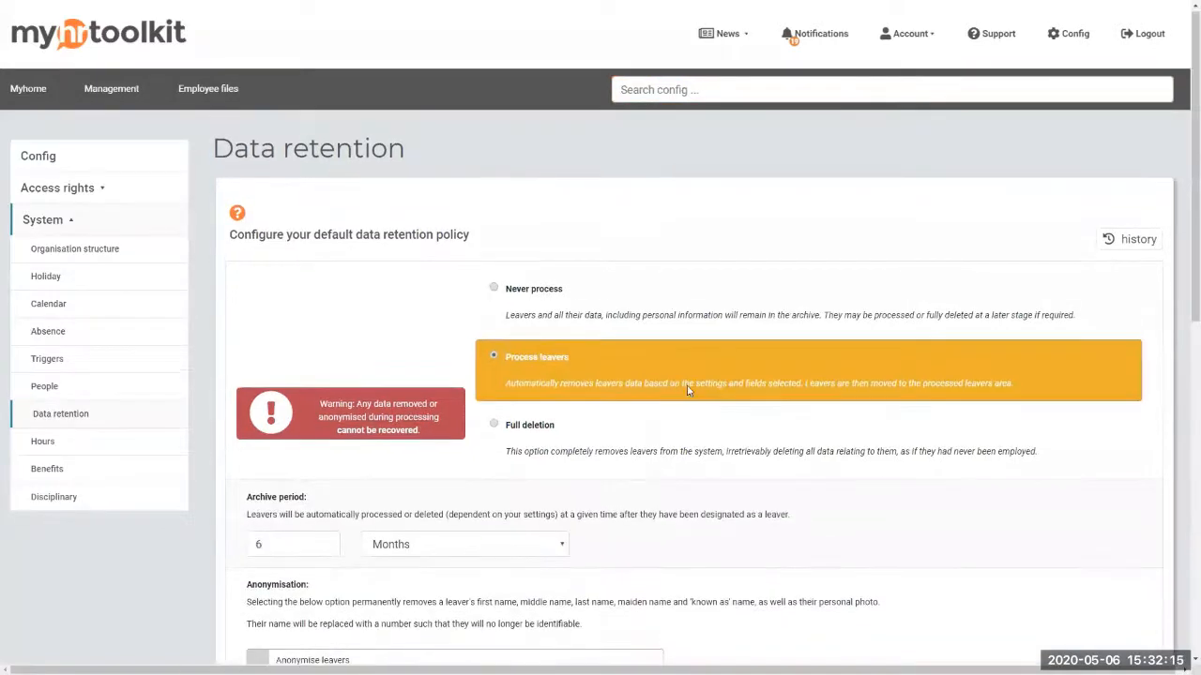
# Tick Anonymise leavers and set the anonymisation delay to 6 Months beyond processing
pyautogui.scroll(-1, 804, 368)
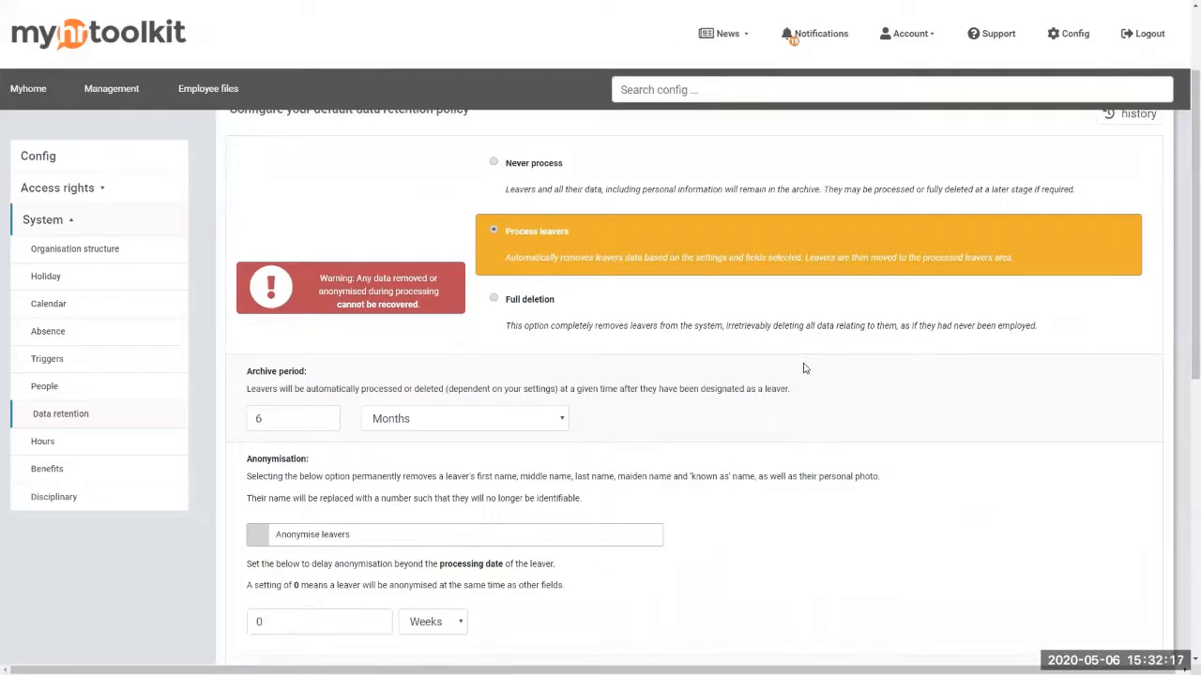
pyautogui.scroll(-1, 798, 367)
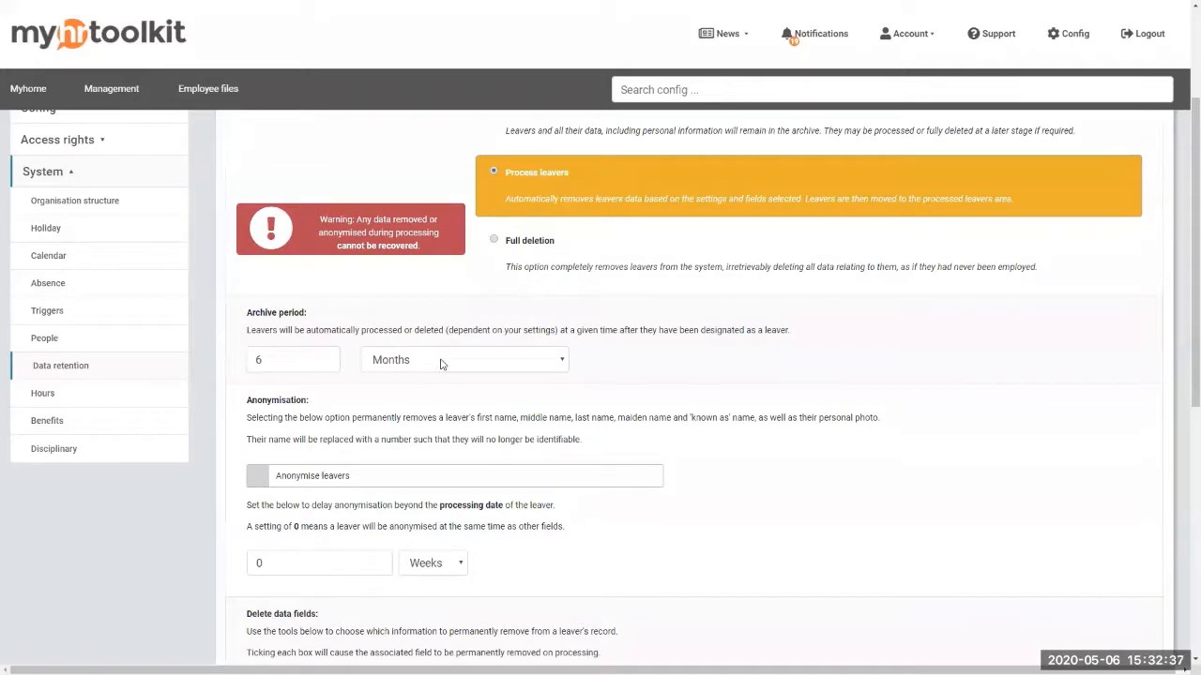
pyautogui.scroll(-2, 399, 401)
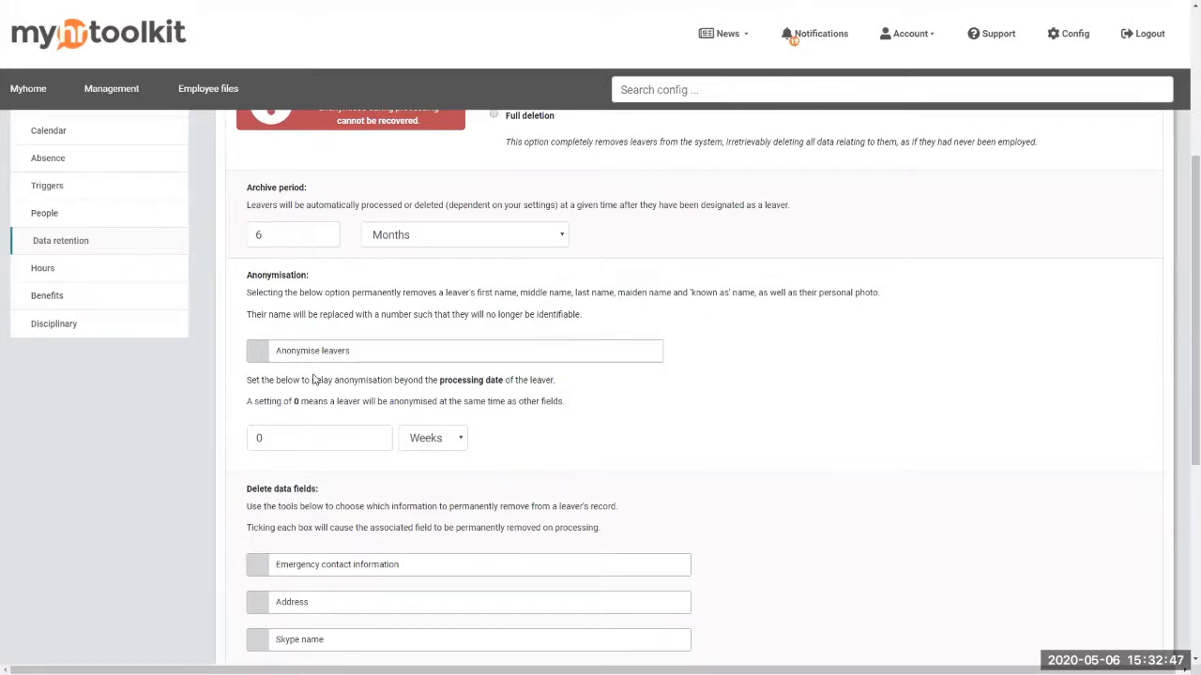
pyautogui.click(262, 360)
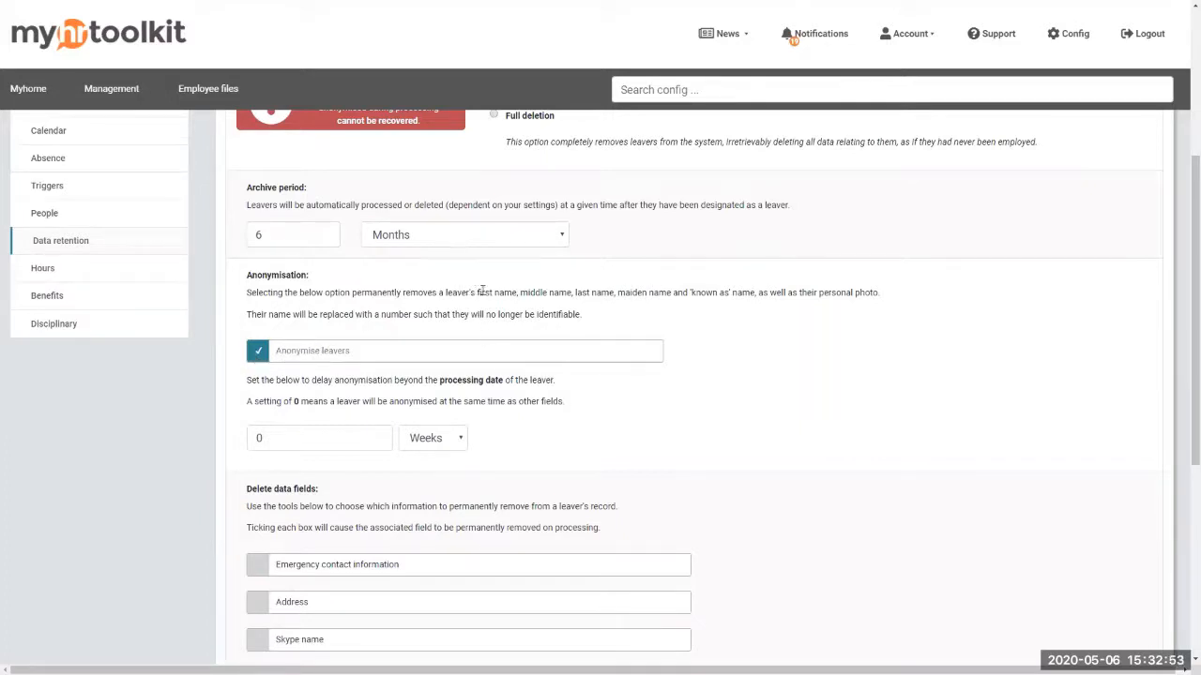
pyautogui.moveTo(477, 292); pyautogui.dragTo(880, 294)
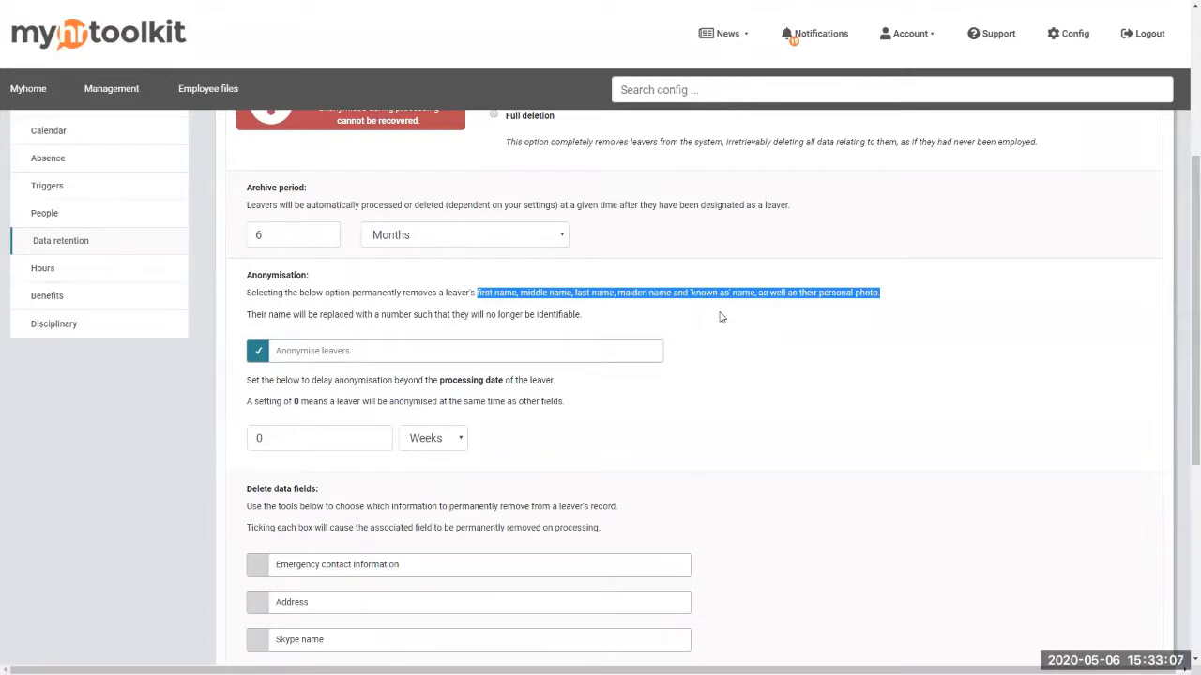
pyautogui.click(259, 437)
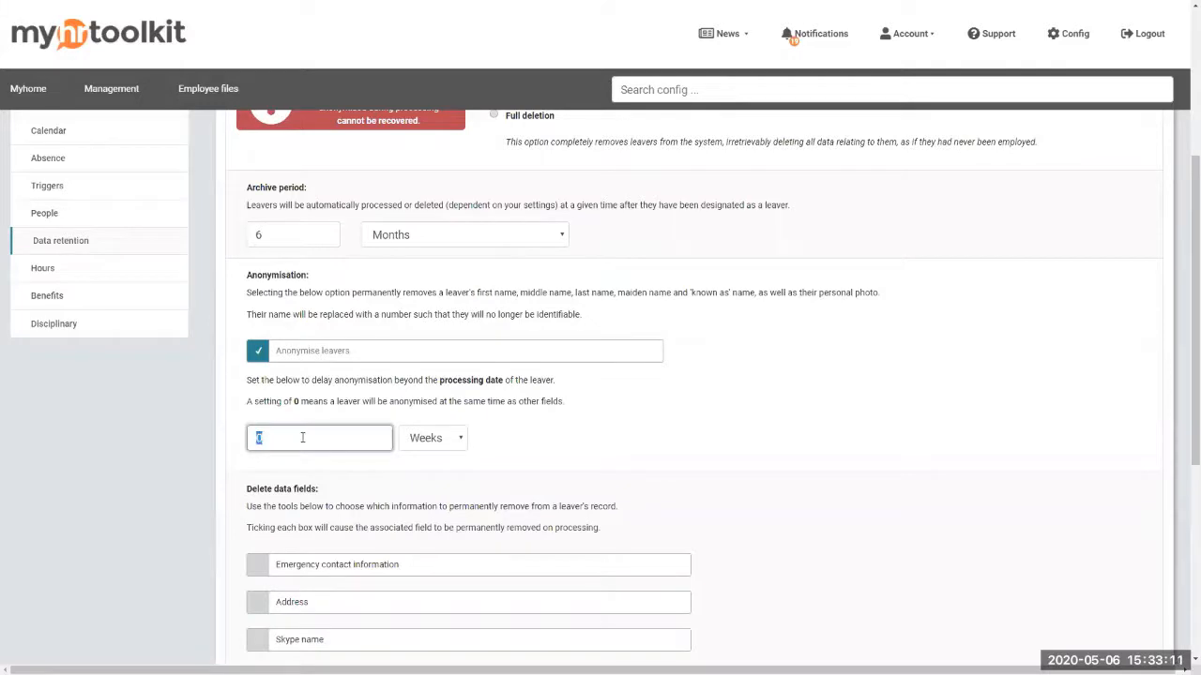
pyautogui.click(288, 438)
pyautogui.press('BackSpace')
pyautogui.write('6')
pyautogui.click(447, 443)
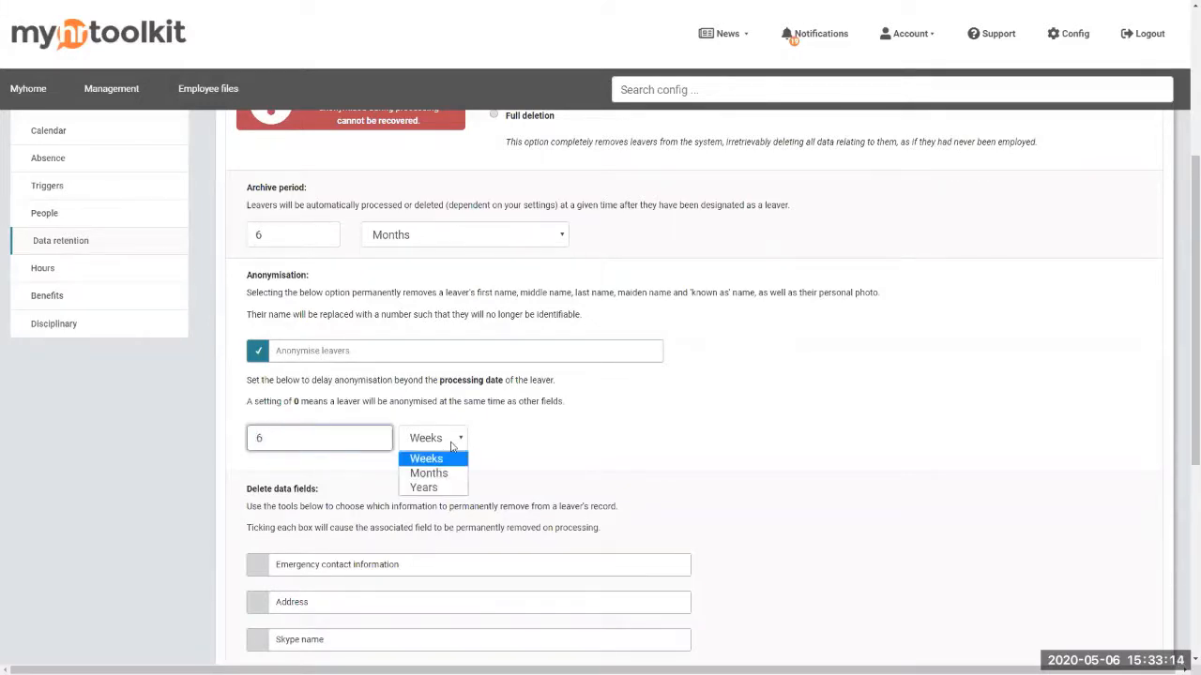
pyautogui.click(442, 474)
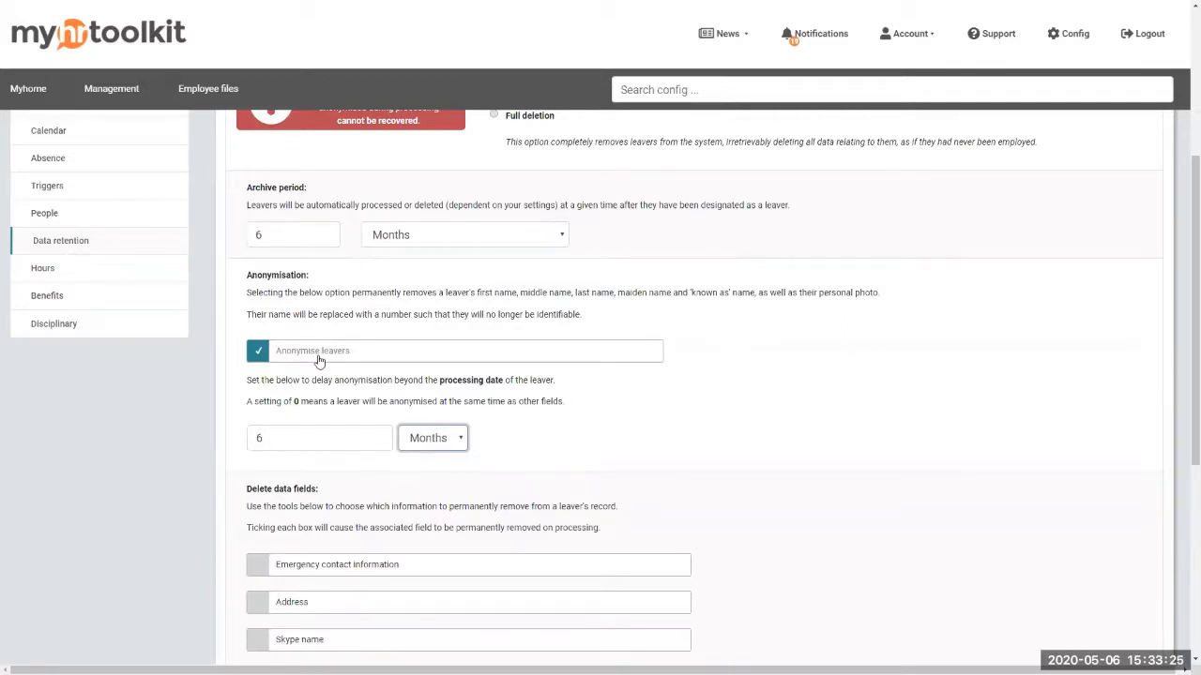
# Mark all eight fields for deletion: emergency contacts, address, Skype, NI number, home email, phone, employee number, photo
pyautogui.scroll(-3, 317, 364)
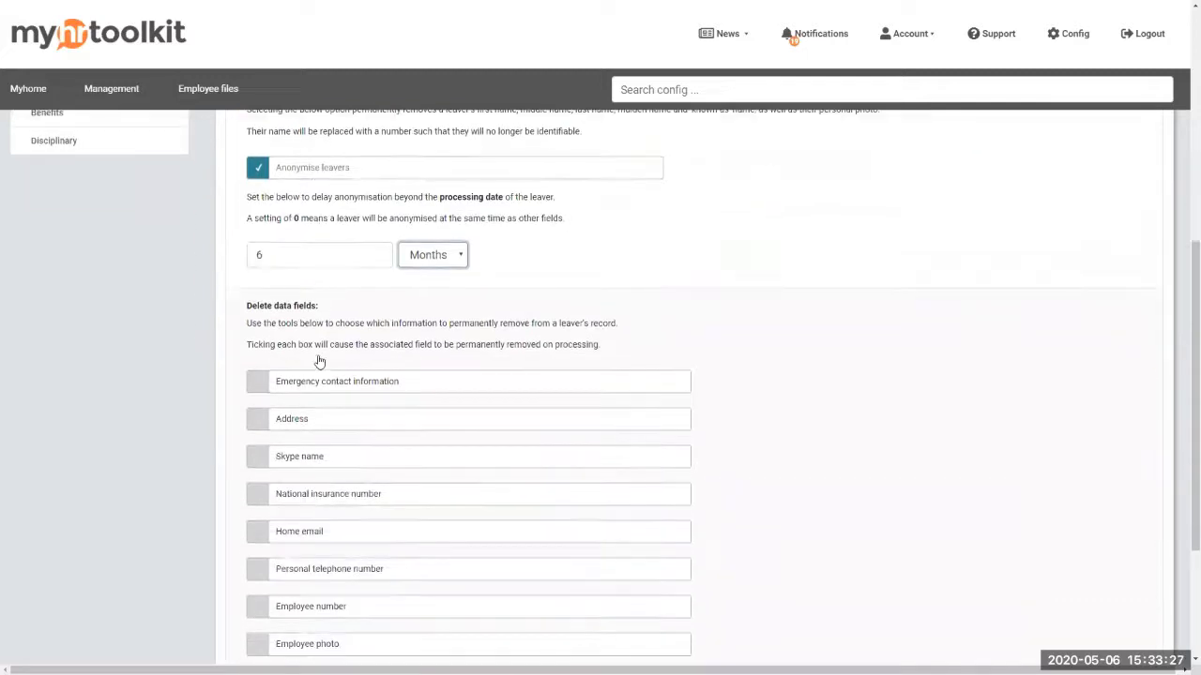
pyautogui.click(259, 253)
pyautogui.click(257, 291)
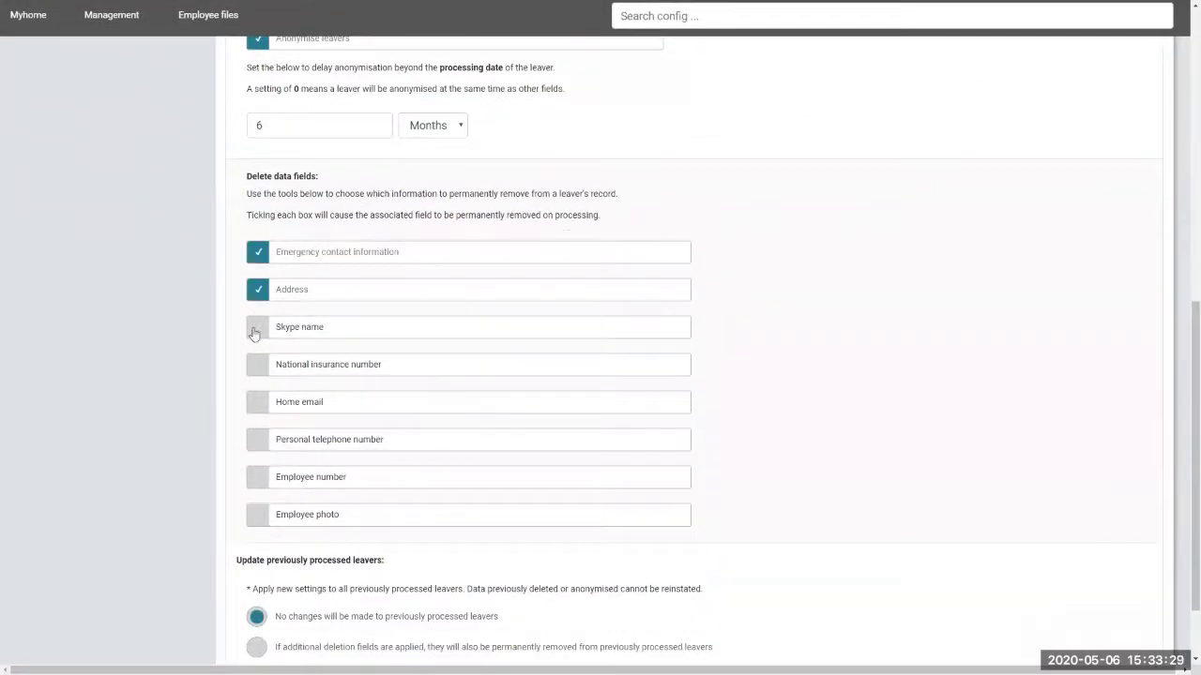
pyautogui.click(255, 328)
pyautogui.click(255, 374)
pyautogui.click(259, 406)
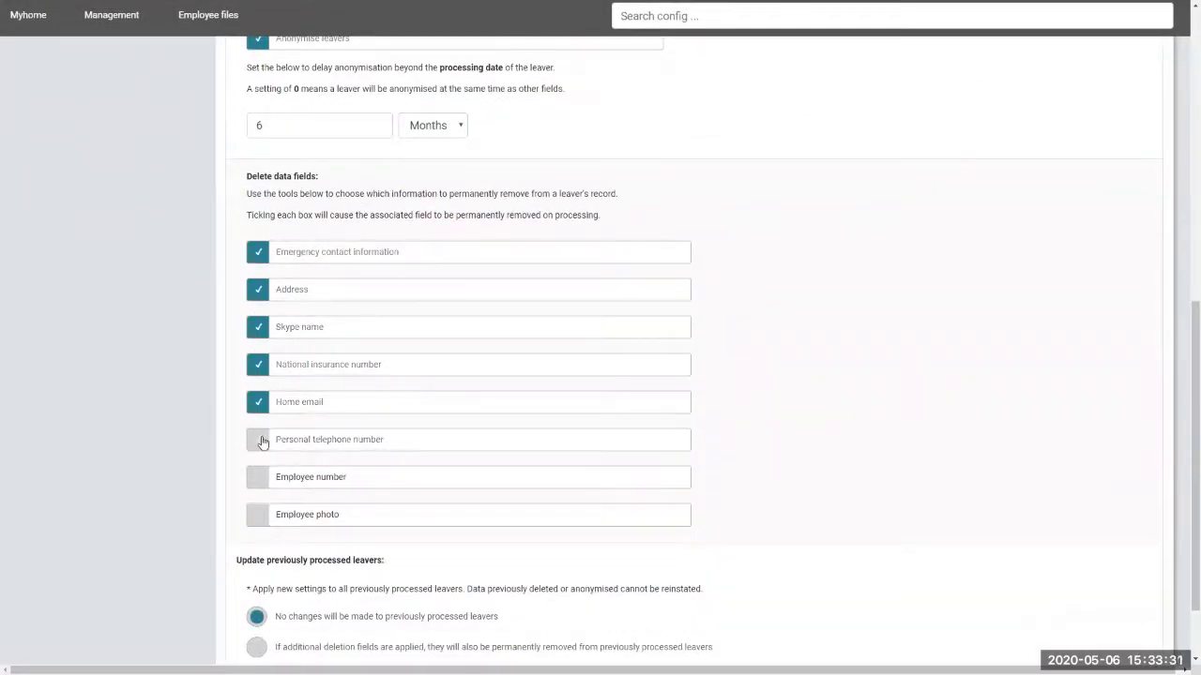
pyautogui.click(258, 441)
pyautogui.click(258, 478)
pyautogui.click(257, 515)
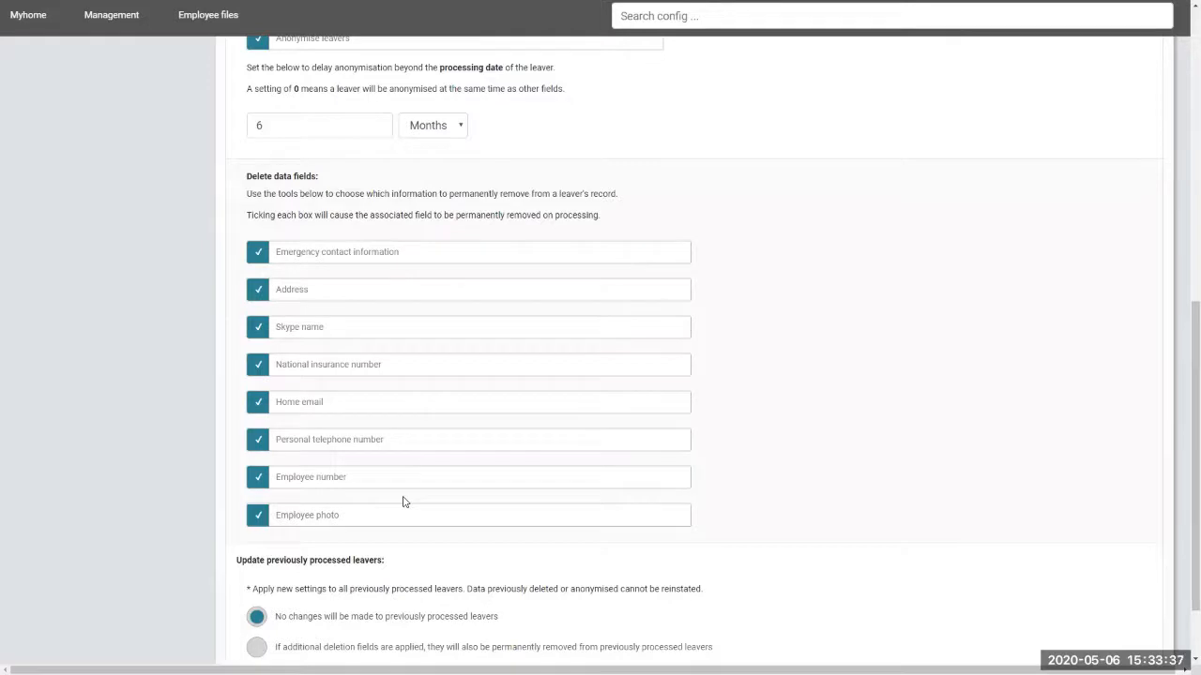
# Apply the new deletion settings to previously processed leavers as well
pyautogui.scroll(-1, 399, 497)
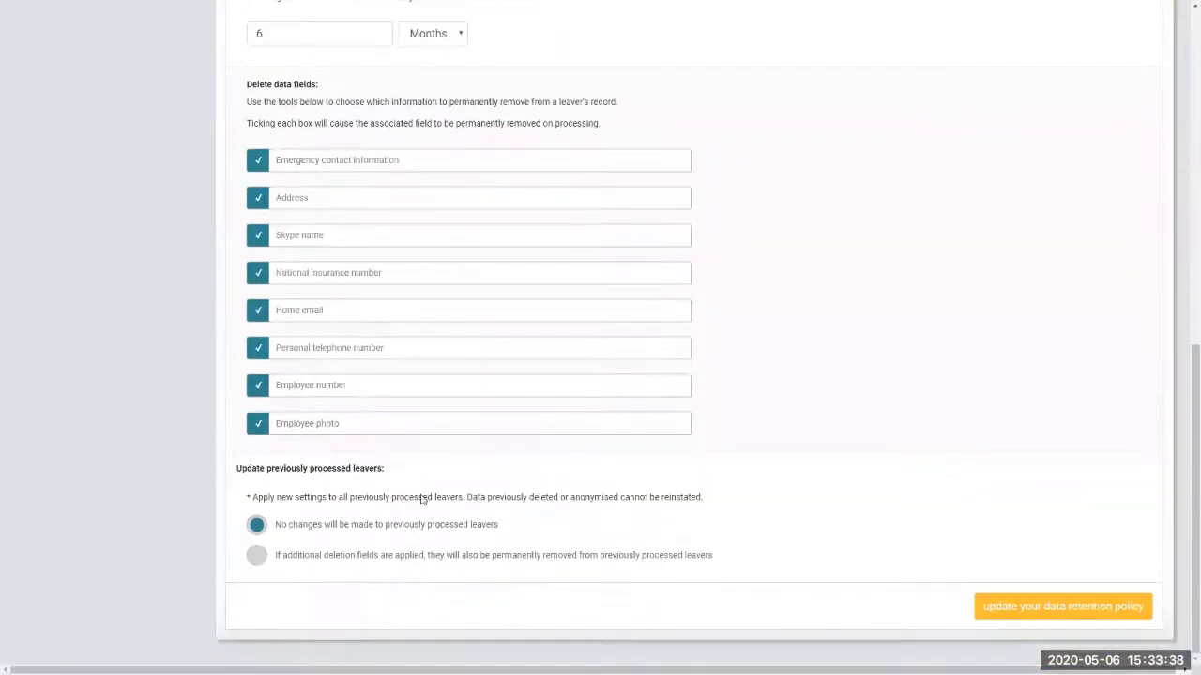
pyautogui.click(260, 558)
pyautogui.scroll(10, 798, 525)
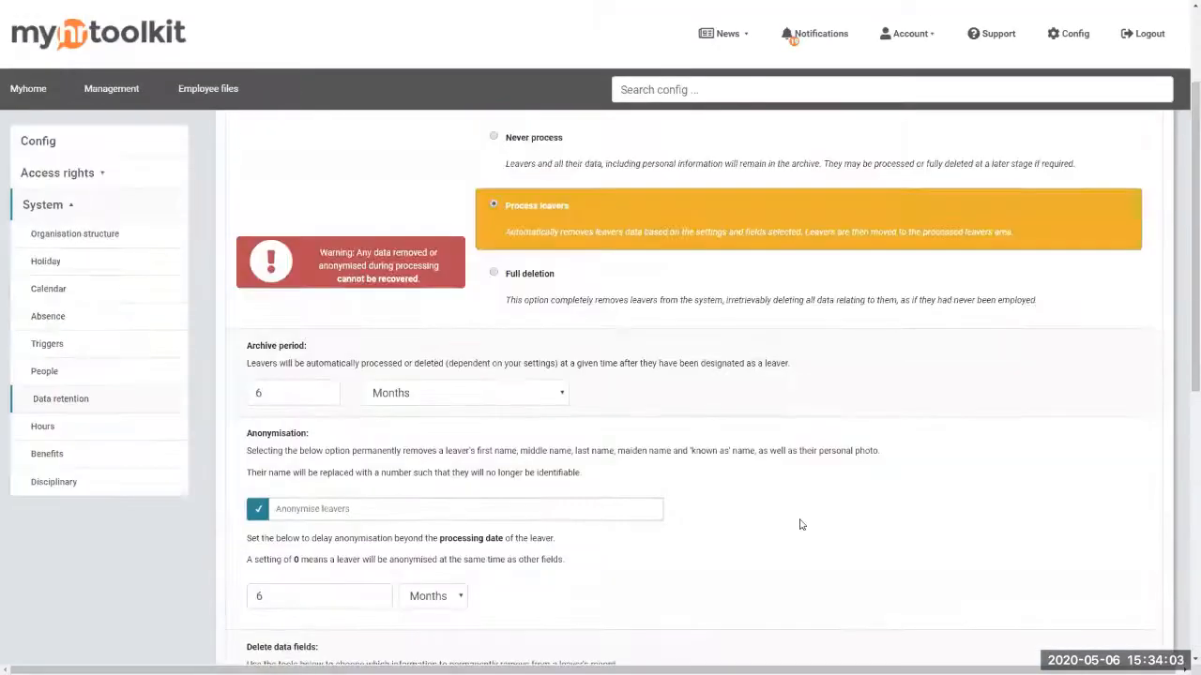
# Select Full deletion and change the archive period unit from Months to Years, giving 6 Years
pyautogui.click(706, 414)
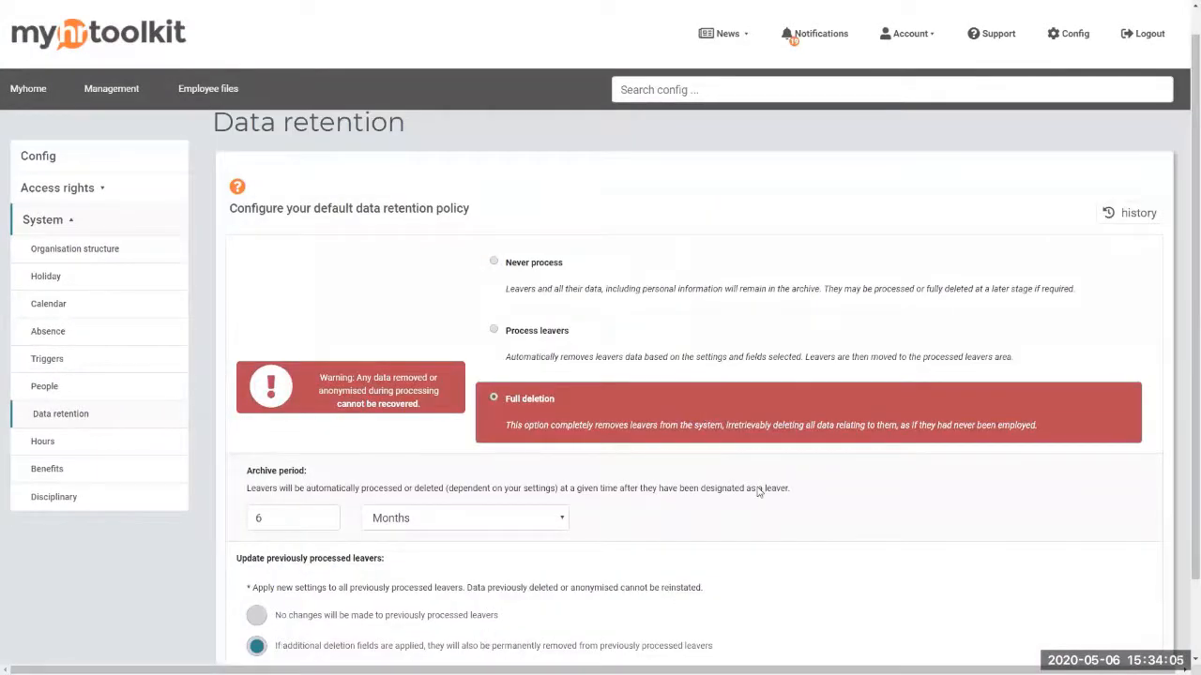
pyautogui.scroll(-1, 799, 488)
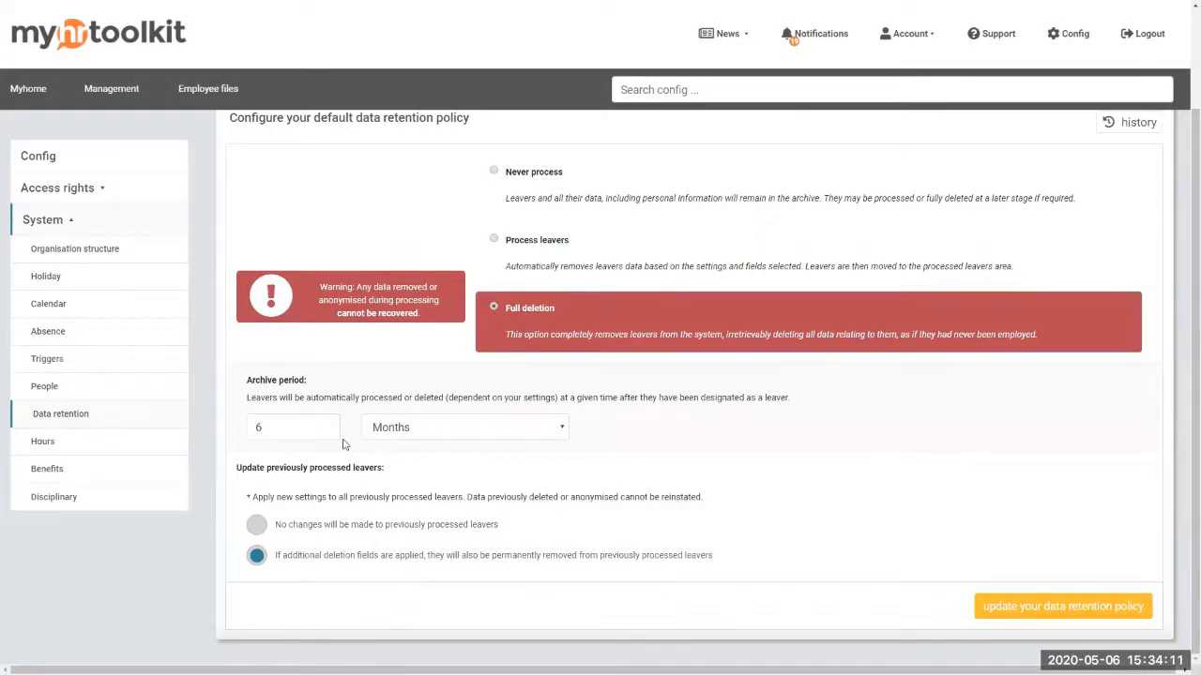
pyautogui.click(416, 429)
pyautogui.click(409, 472)
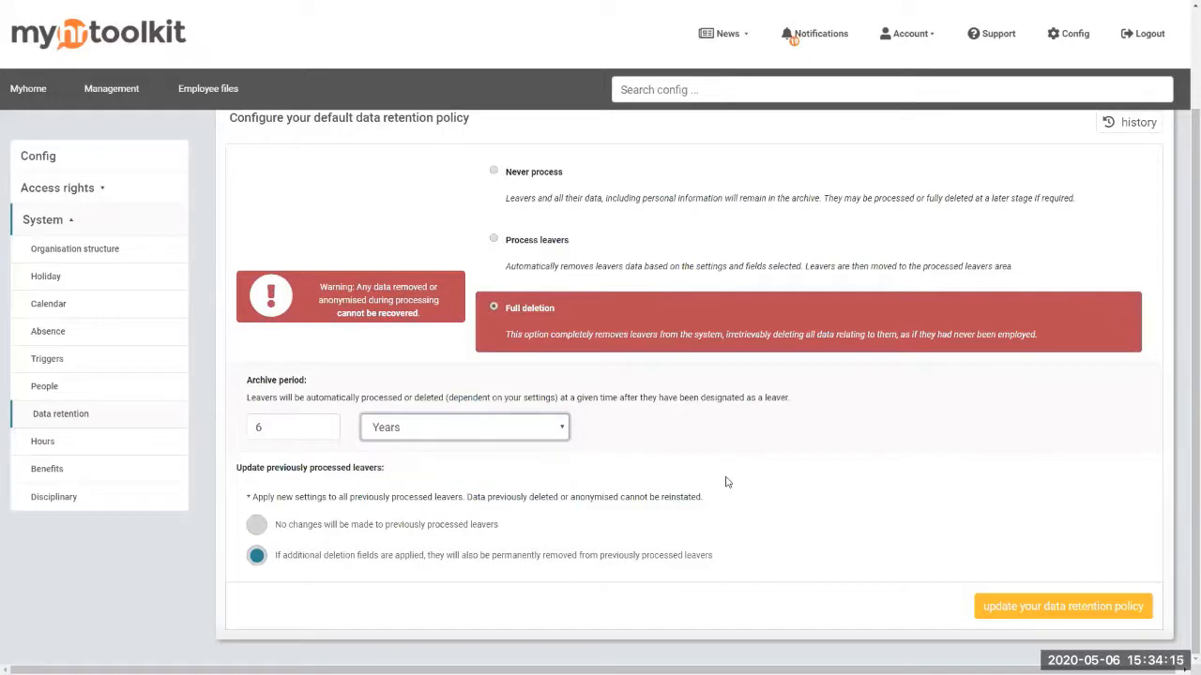
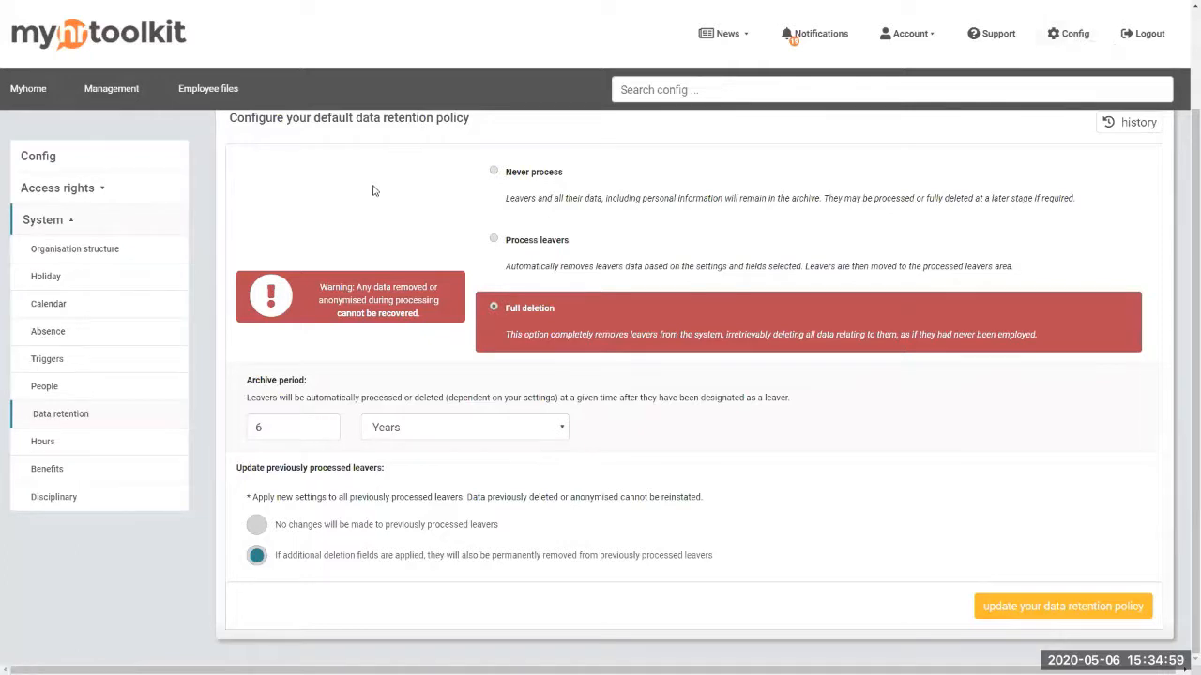
# Go to the Management Leavers overview with its retention, set leavers, archive and processed leavers sections
pyautogui.scroll(2, 359, 210)
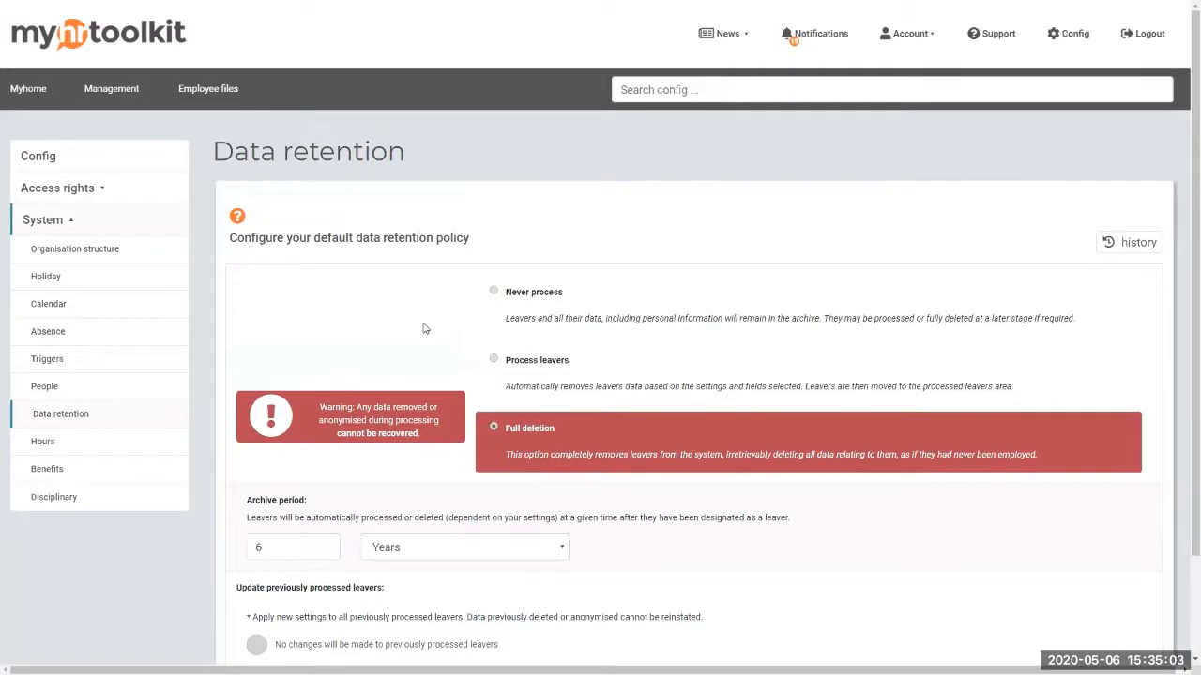
pyautogui.click(111, 93)
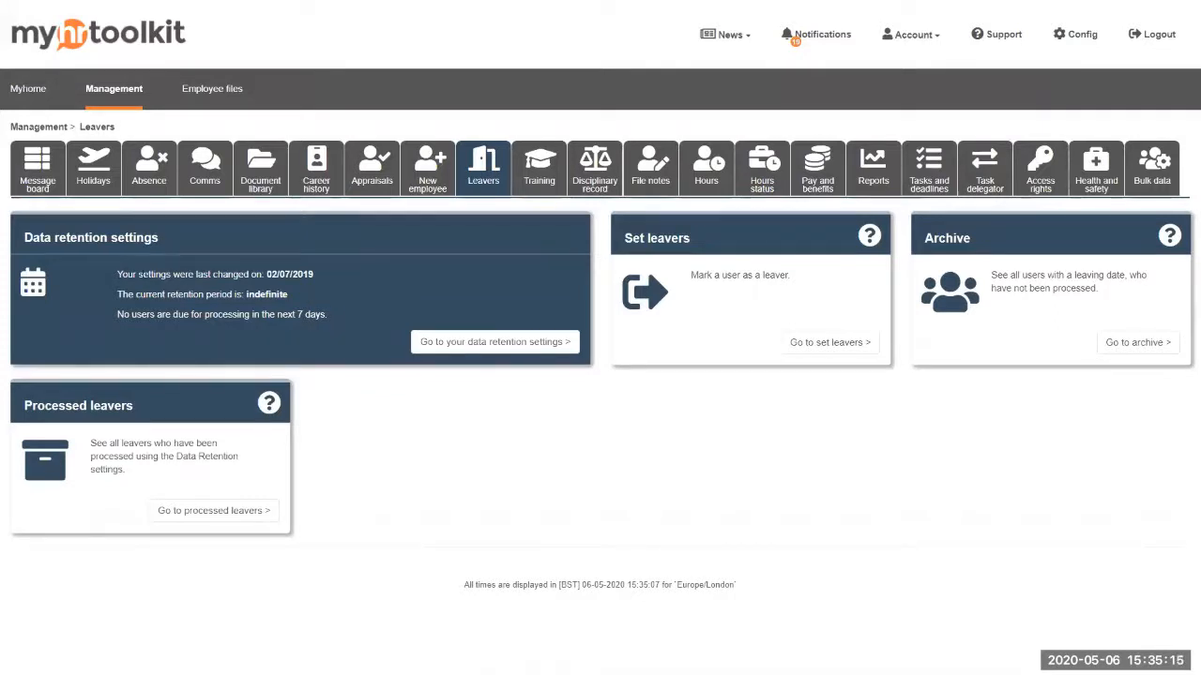
pyautogui.moveTo(116, 274); pyautogui.dragTo(301, 274)
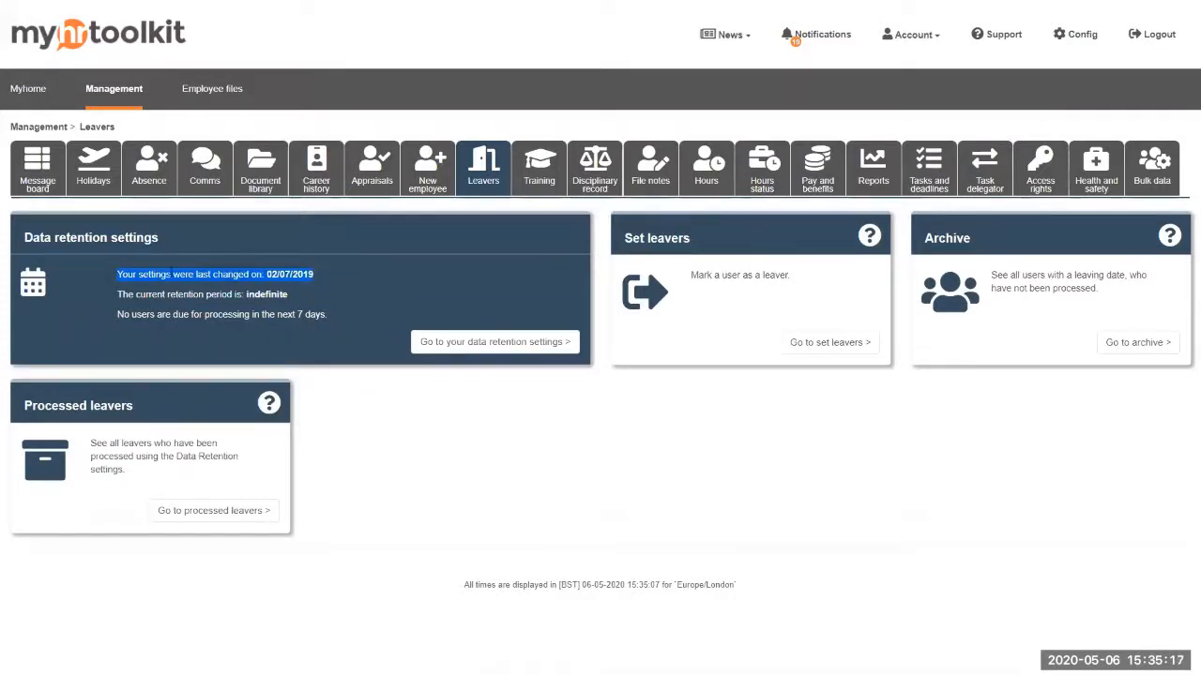
pyautogui.click(321, 292)
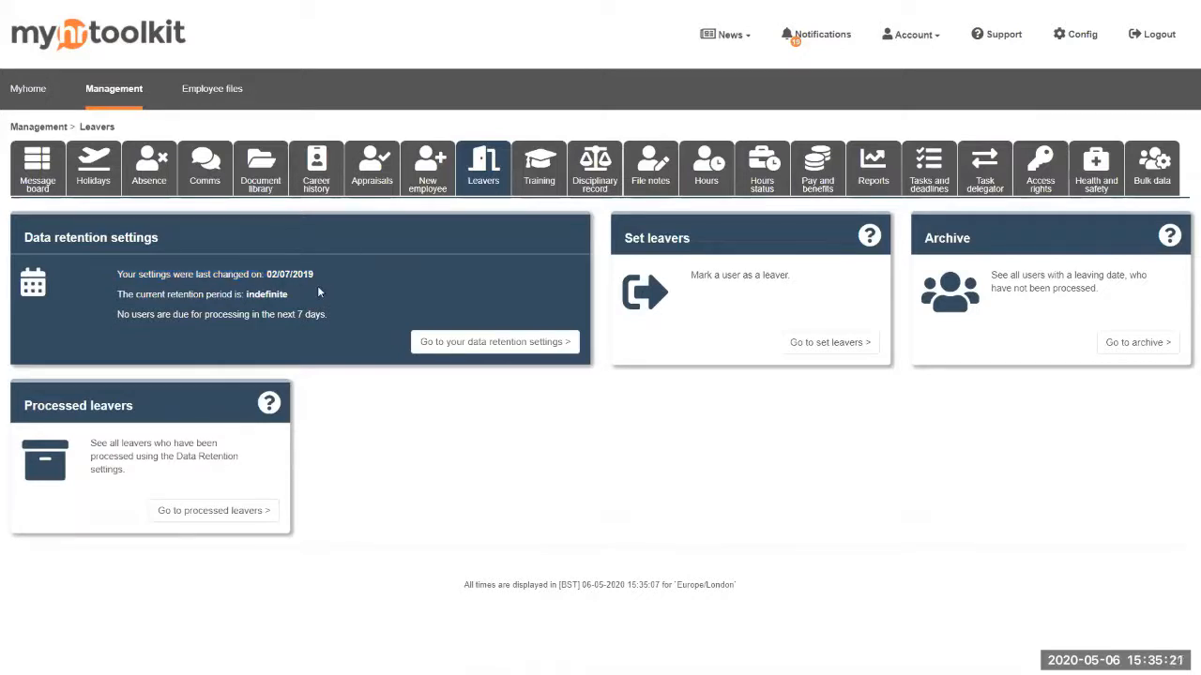
pyautogui.moveTo(117, 295); pyautogui.dragTo(305, 295)
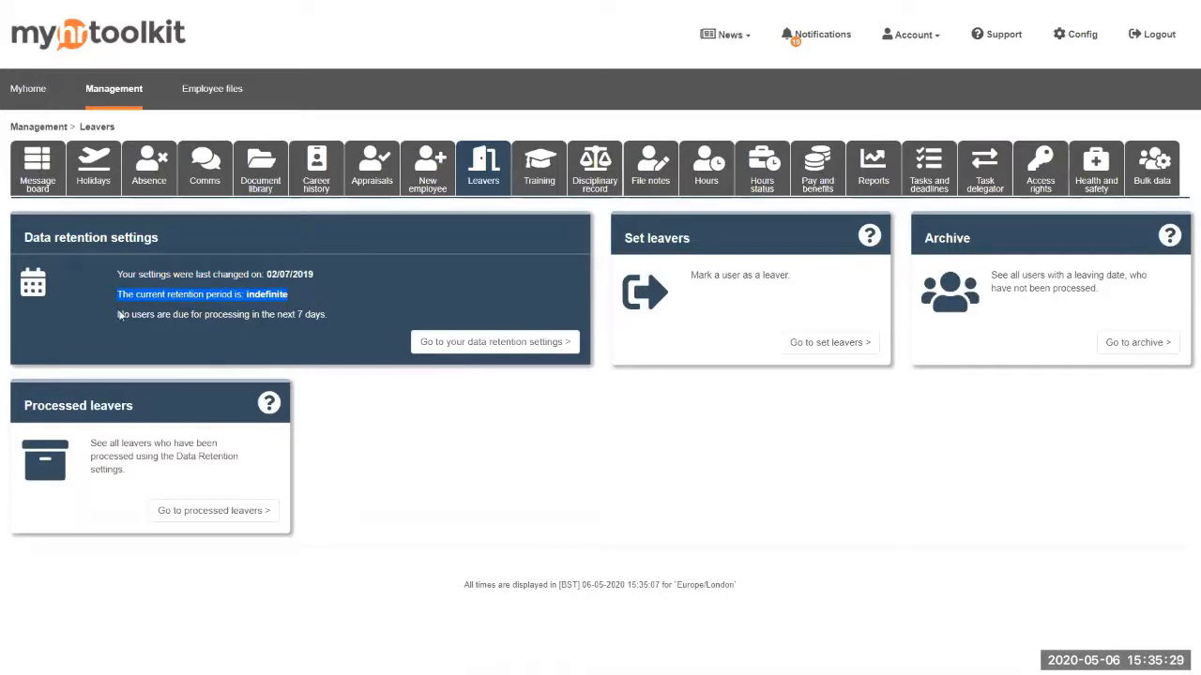
pyautogui.moveTo(117, 315); pyautogui.dragTo(360, 314)
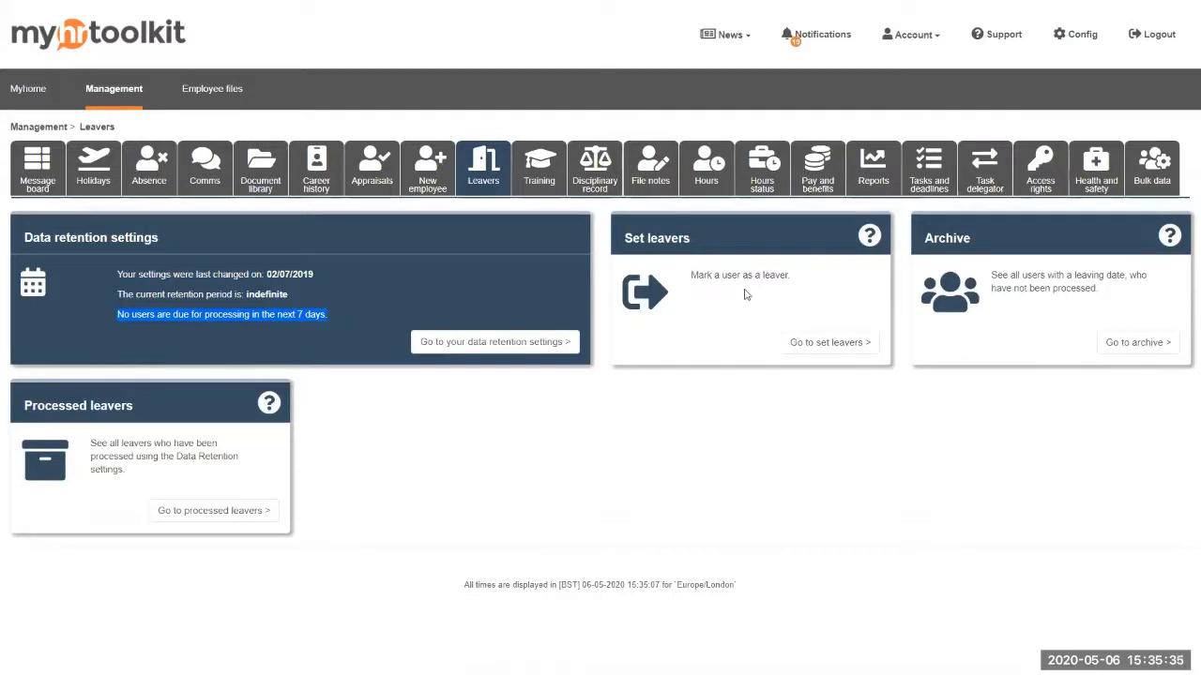
# Search 'stephen' in Set leavers and pick the matching Finance employee to show their card
pyautogui.click(805, 343)
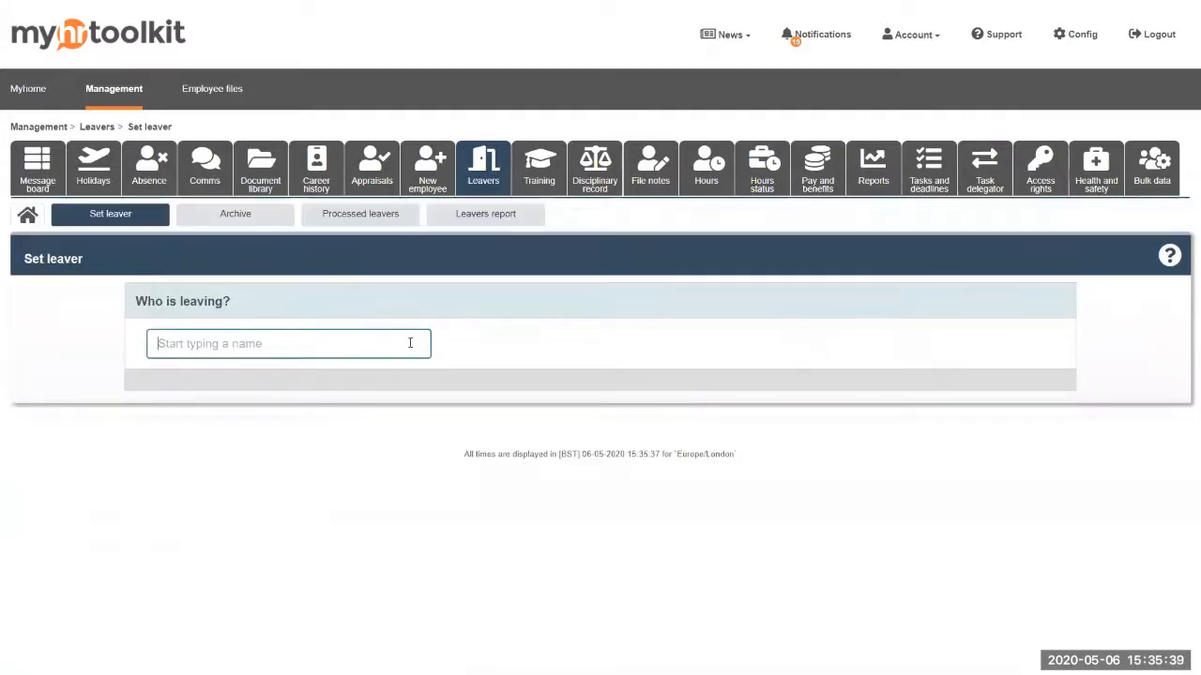
pyautogui.write('stephen')
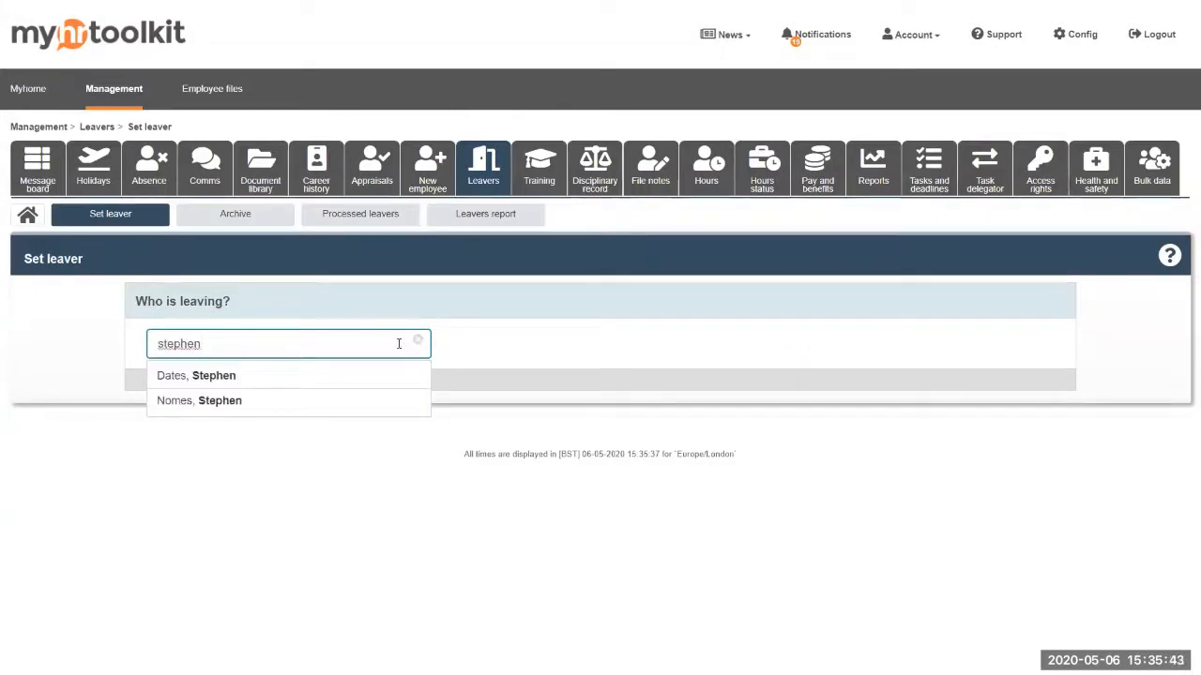
pyautogui.click(215, 401)
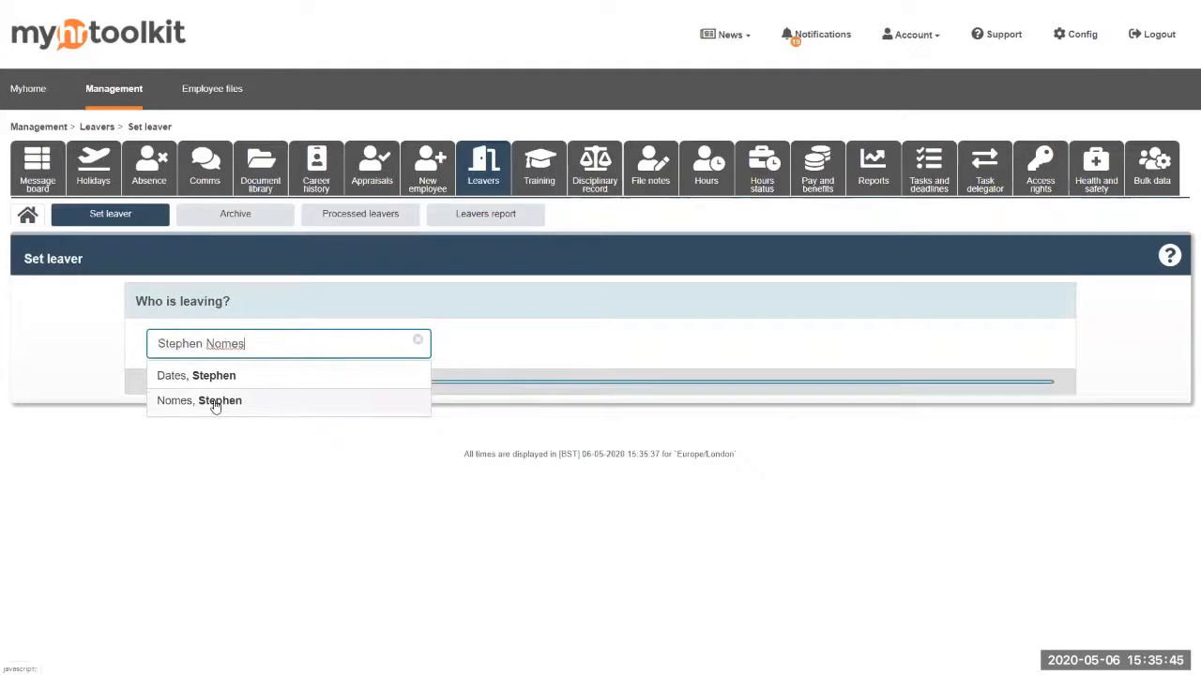
pyautogui.scroll(-2, 538, 484)
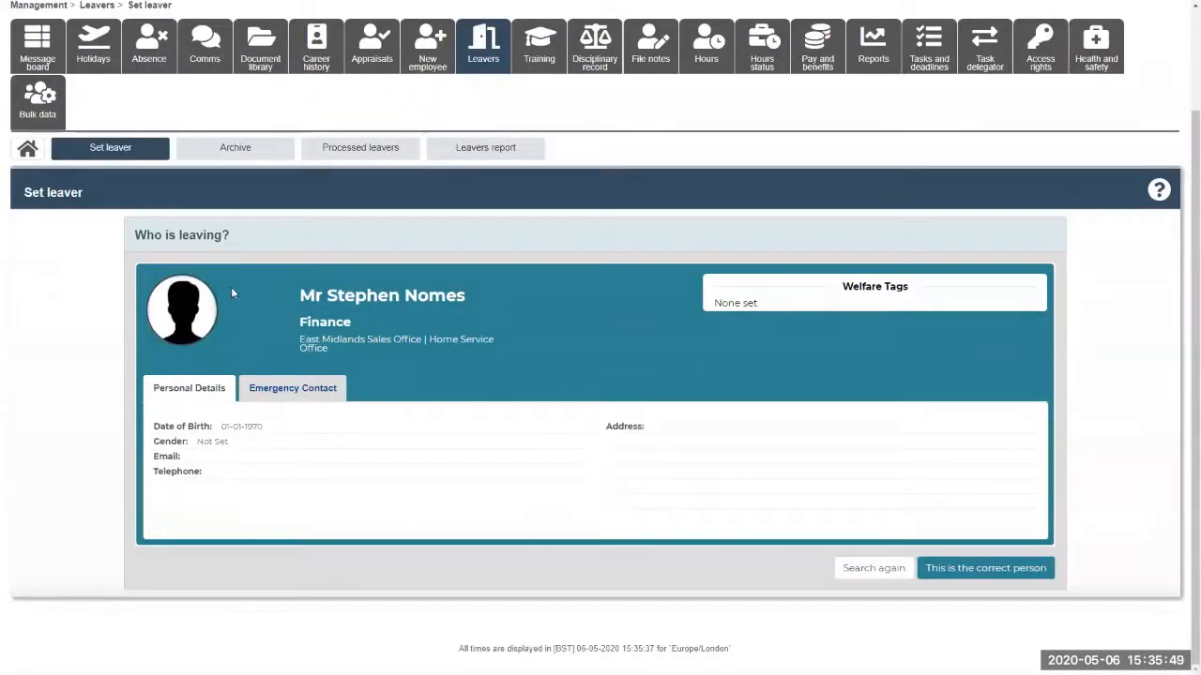
# Confirm the employee and set the leaving date to 01-07-2020
pyautogui.click(1024, 569)
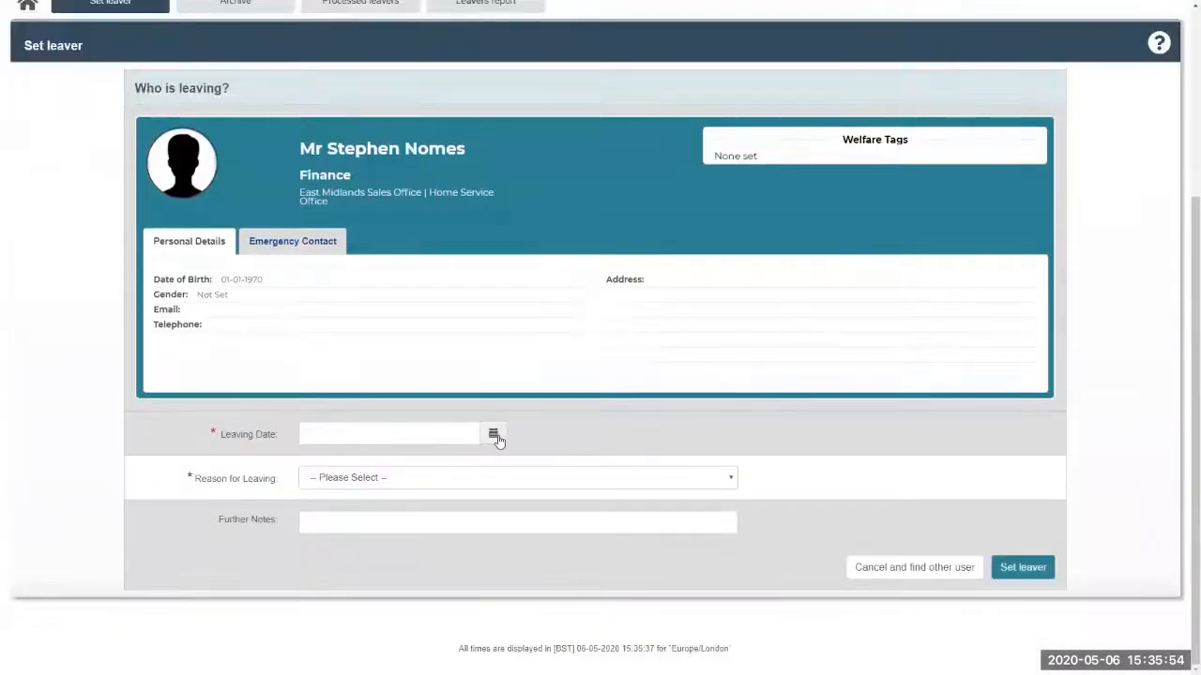
pyautogui.click(493, 435)
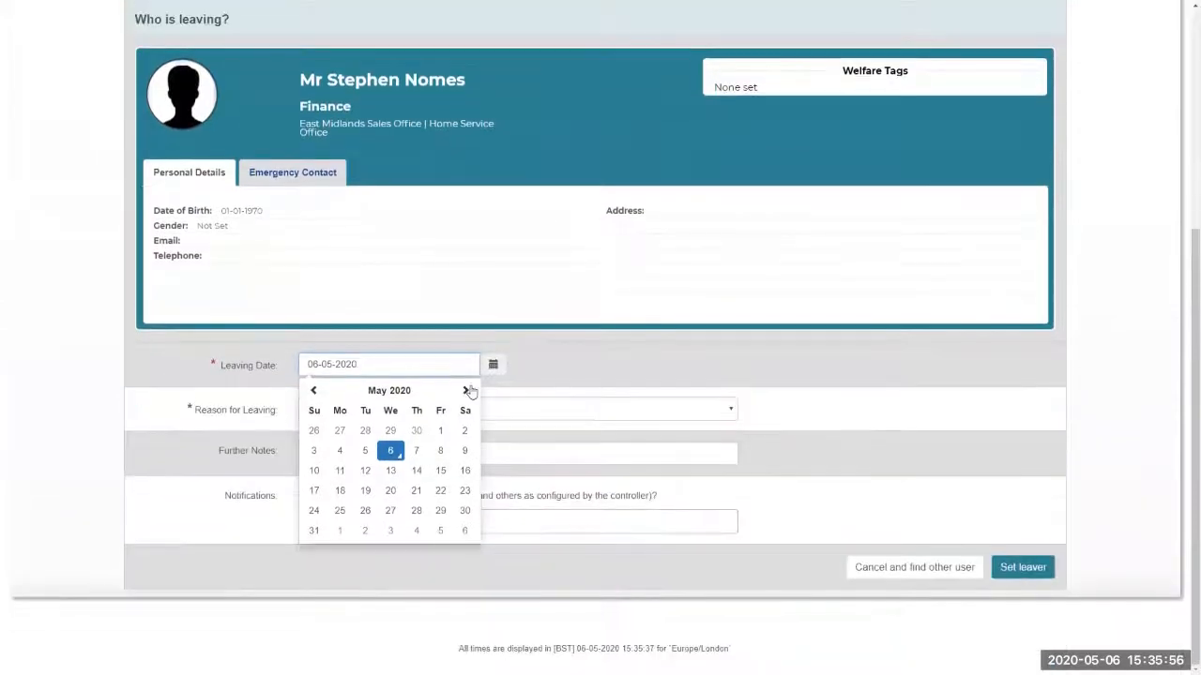
pyautogui.click(466, 390)
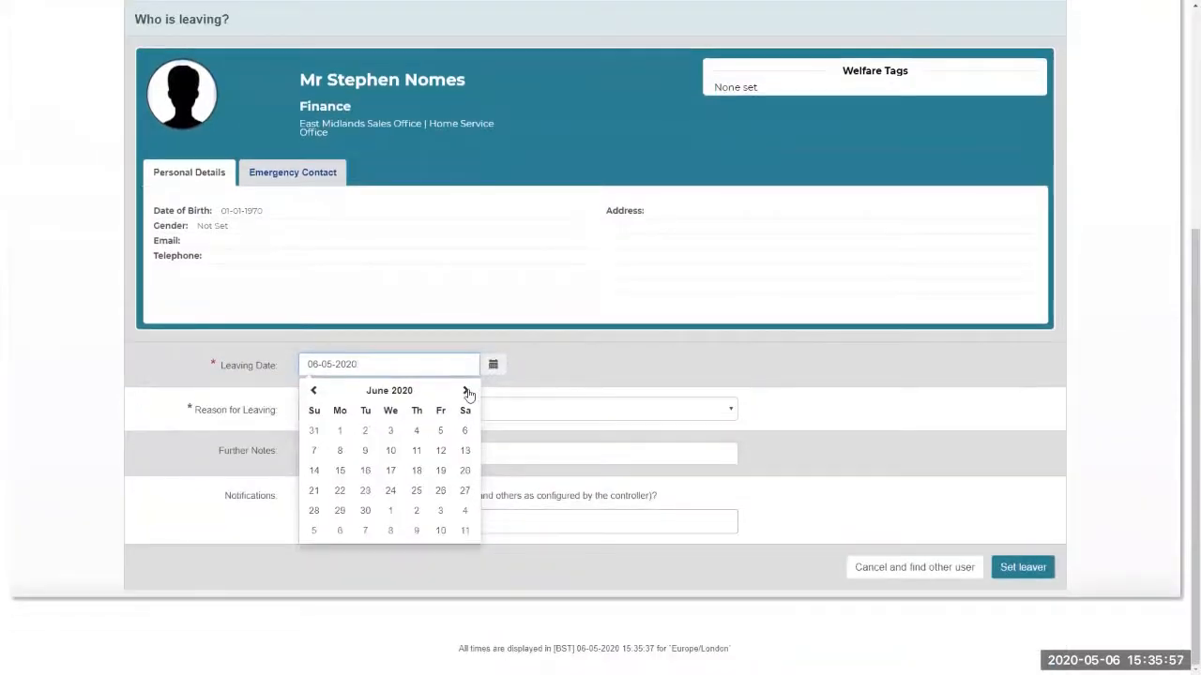
pyautogui.click(466, 390)
pyautogui.click(394, 431)
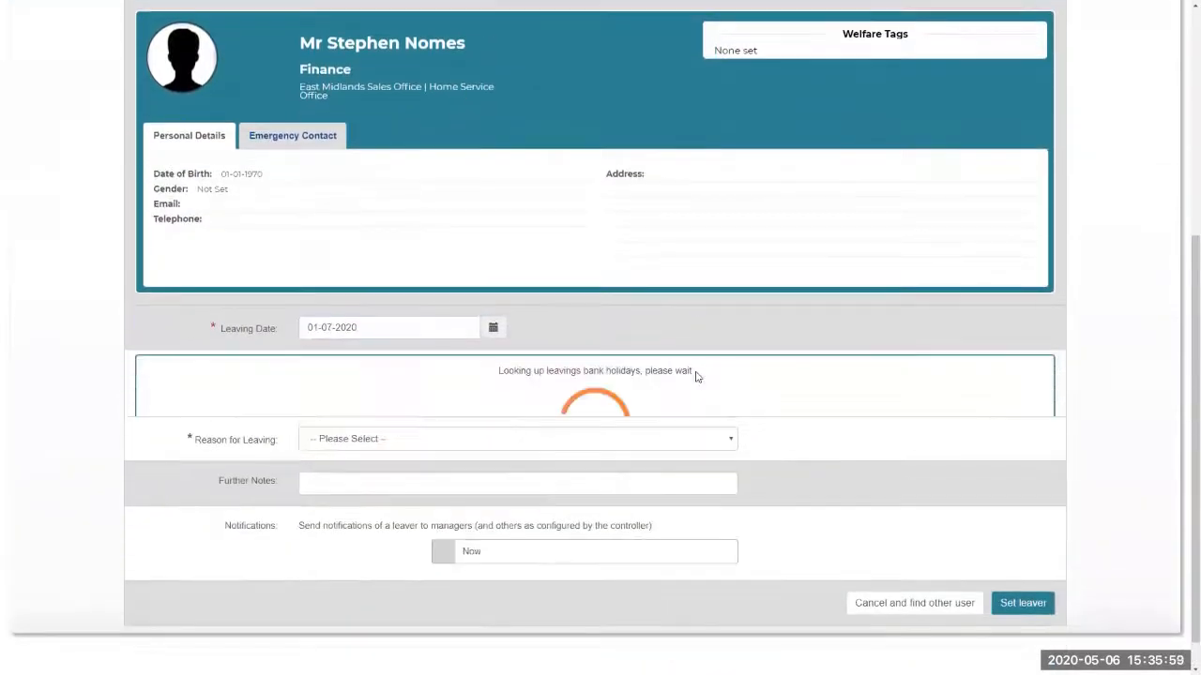
# Choose End of contract as the reason, notify managers one week before, and submit
pyautogui.click(445, 375)
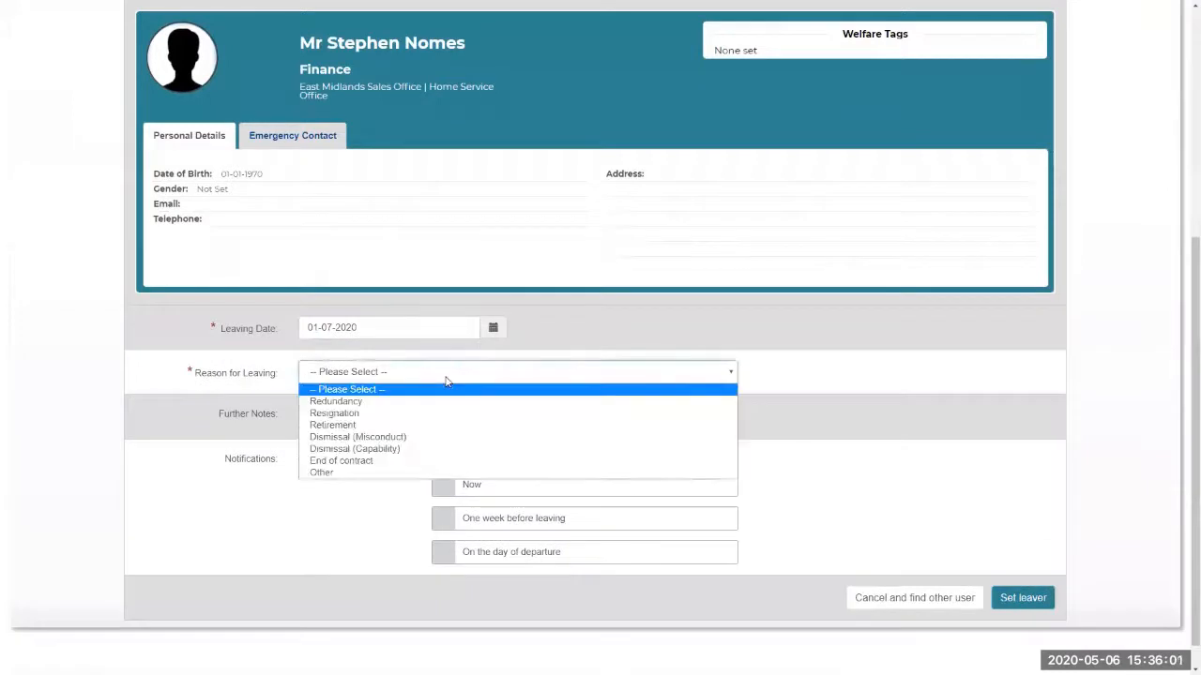
pyautogui.click(342, 460)
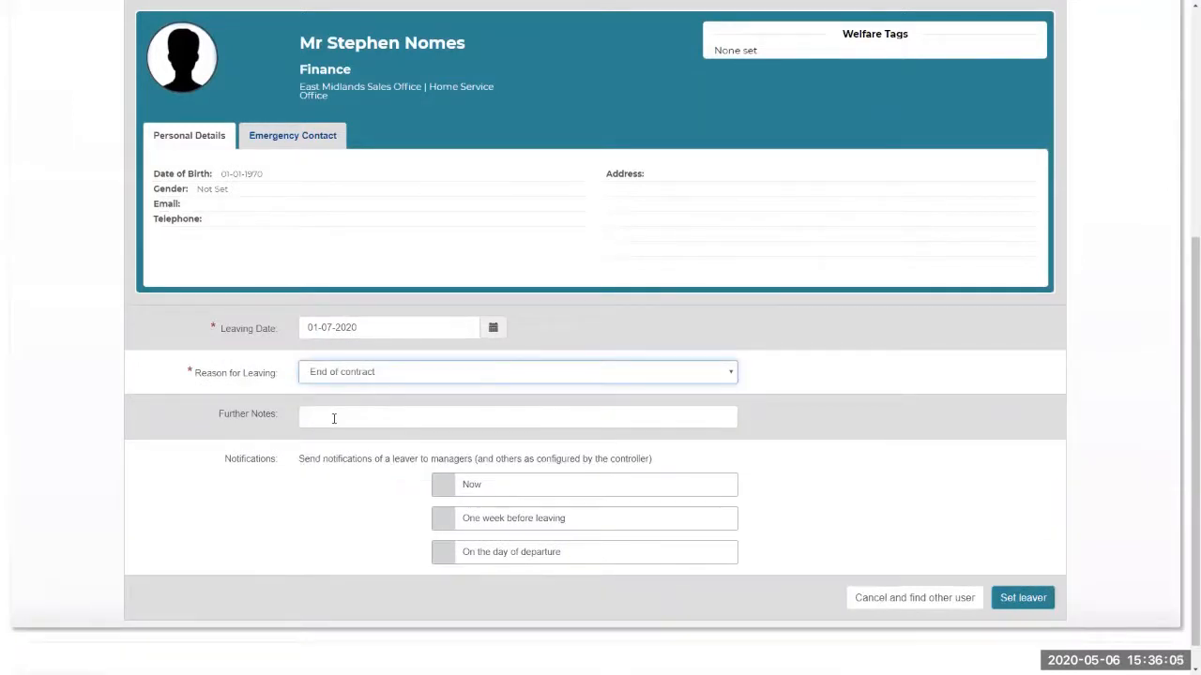
pyautogui.click(333, 419)
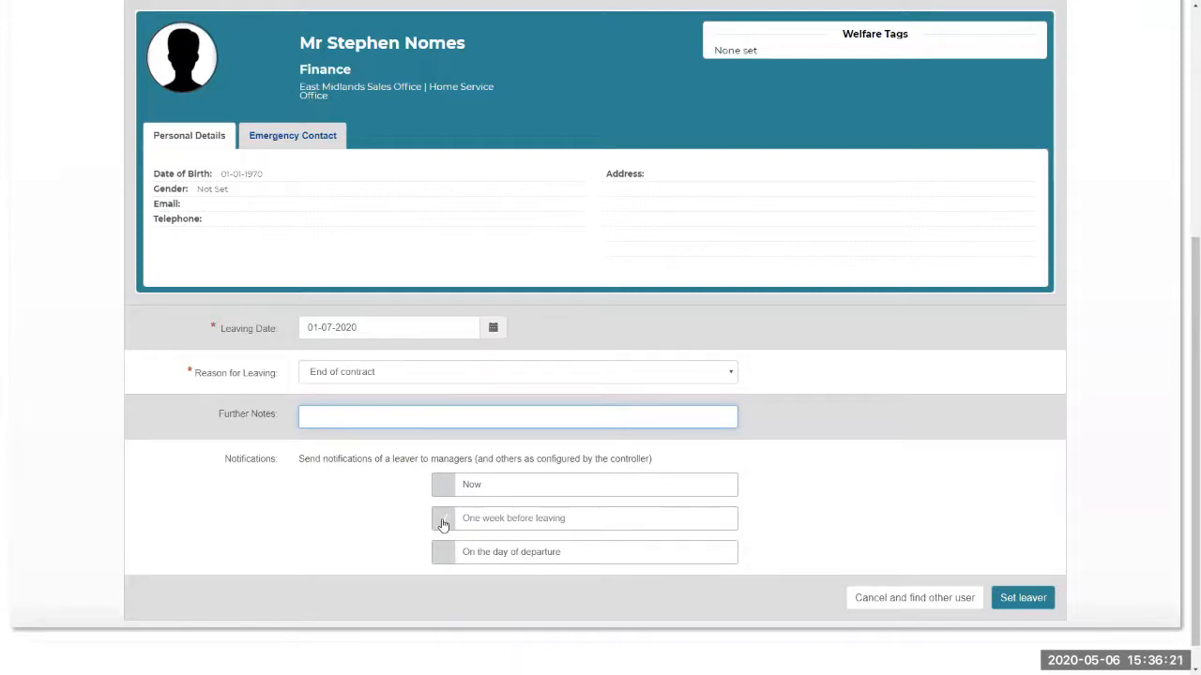
pyautogui.click(443, 524)
pyautogui.click(1022, 607)
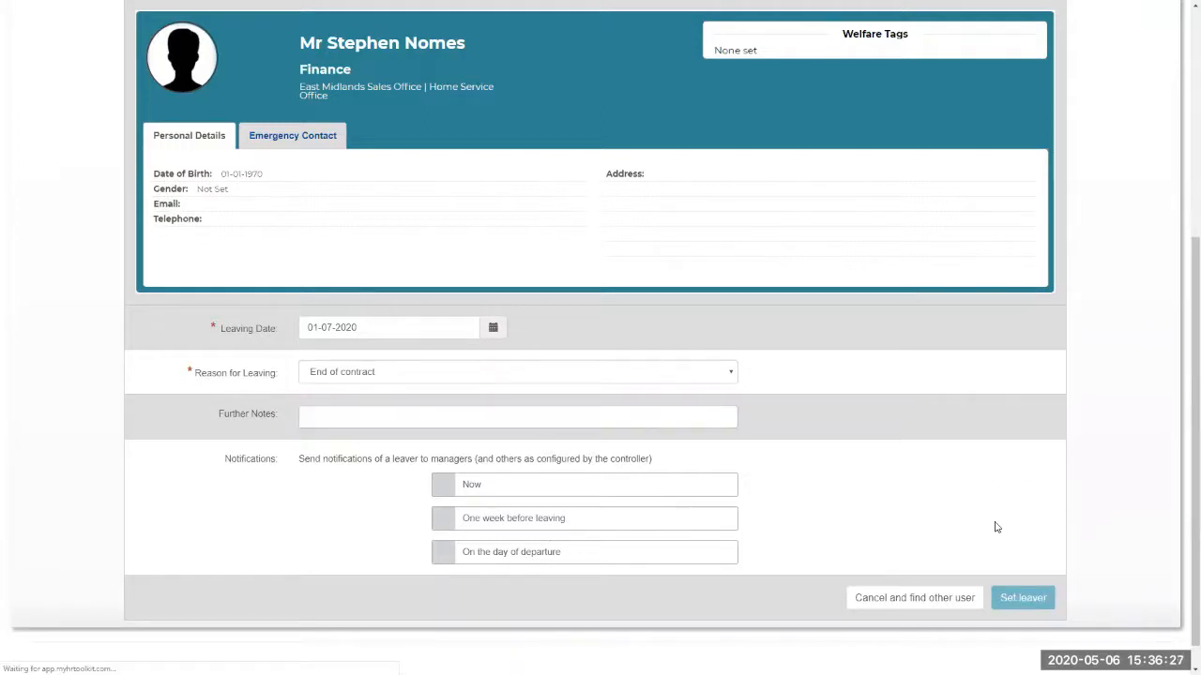
# Review the leaver summary showing 28.5 hours of outstanding holiday, then return to the Leavers overview
pyautogui.scroll(-2, 1000, 498)
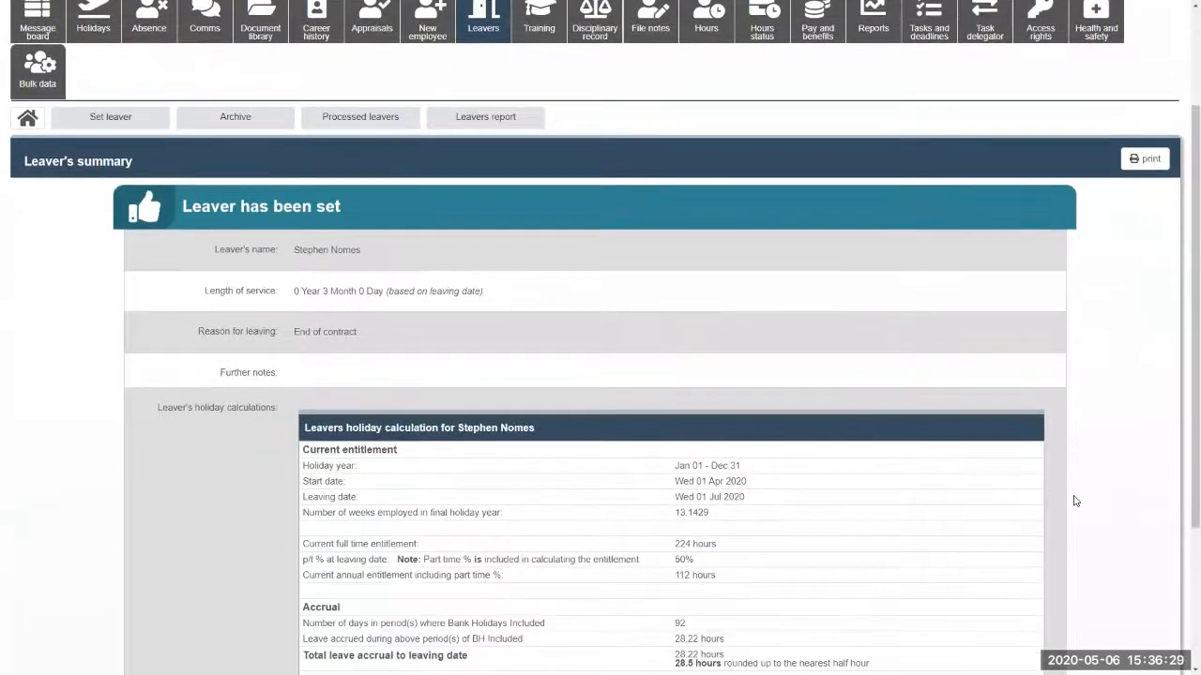
pyautogui.scroll(-3, 1075, 501)
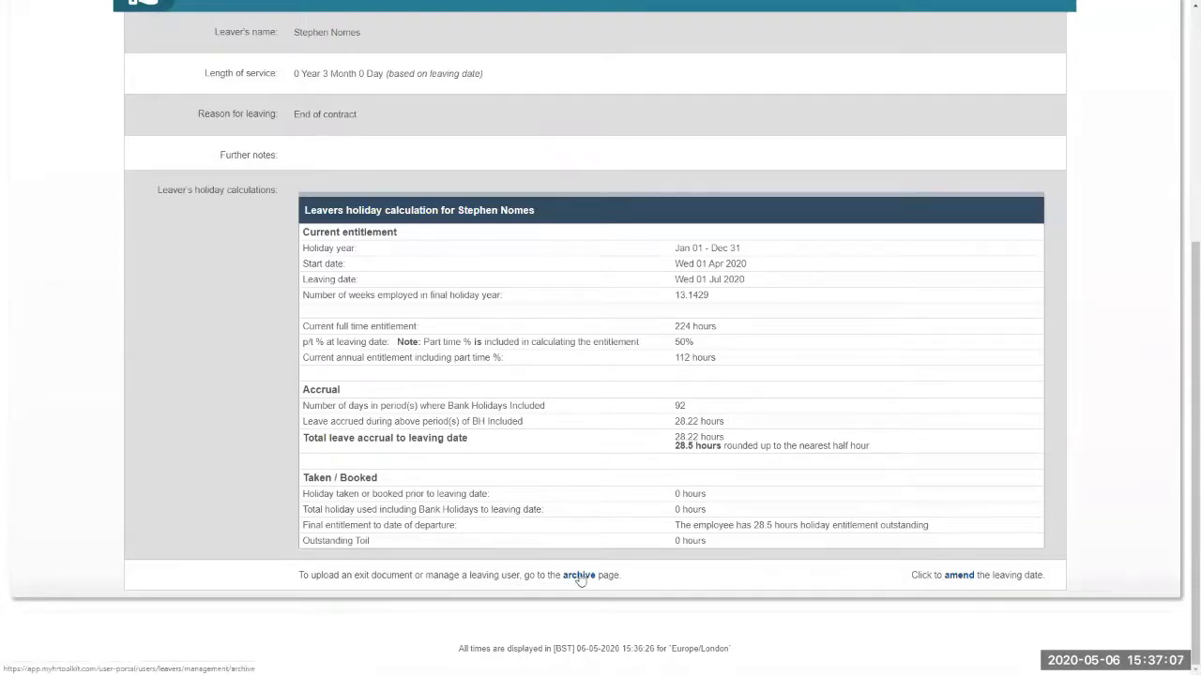
pyautogui.scroll(4, 579, 579)
pyautogui.click(29, 273)
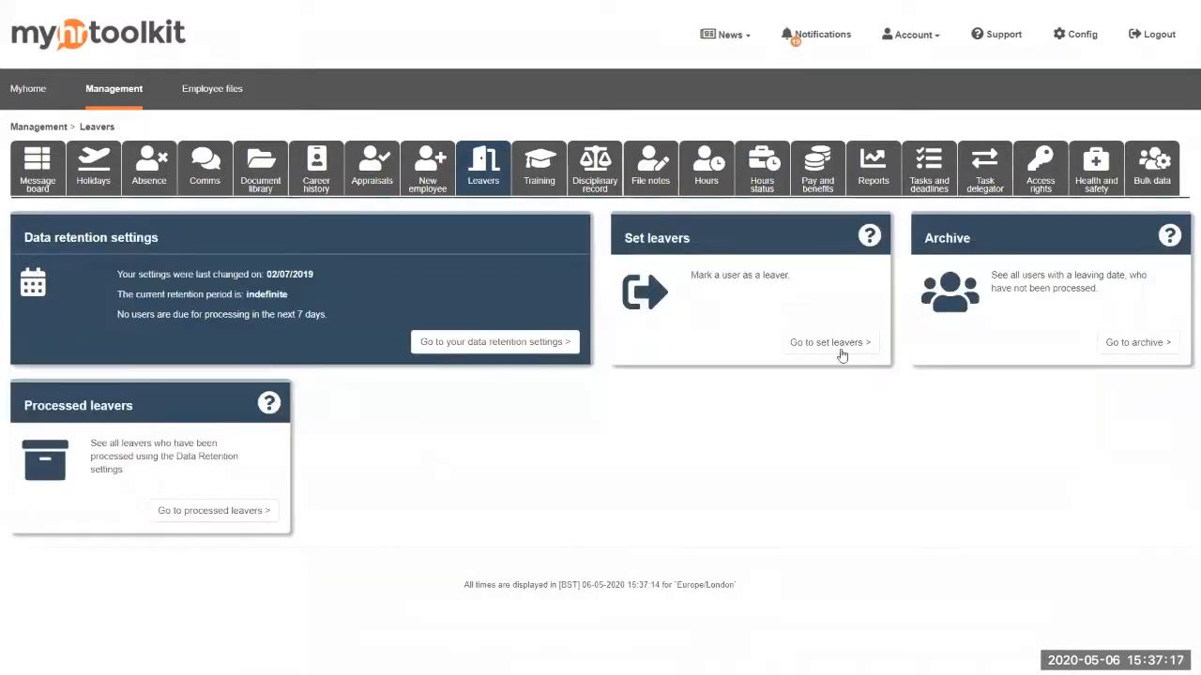
pyautogui.click(1137, 343)
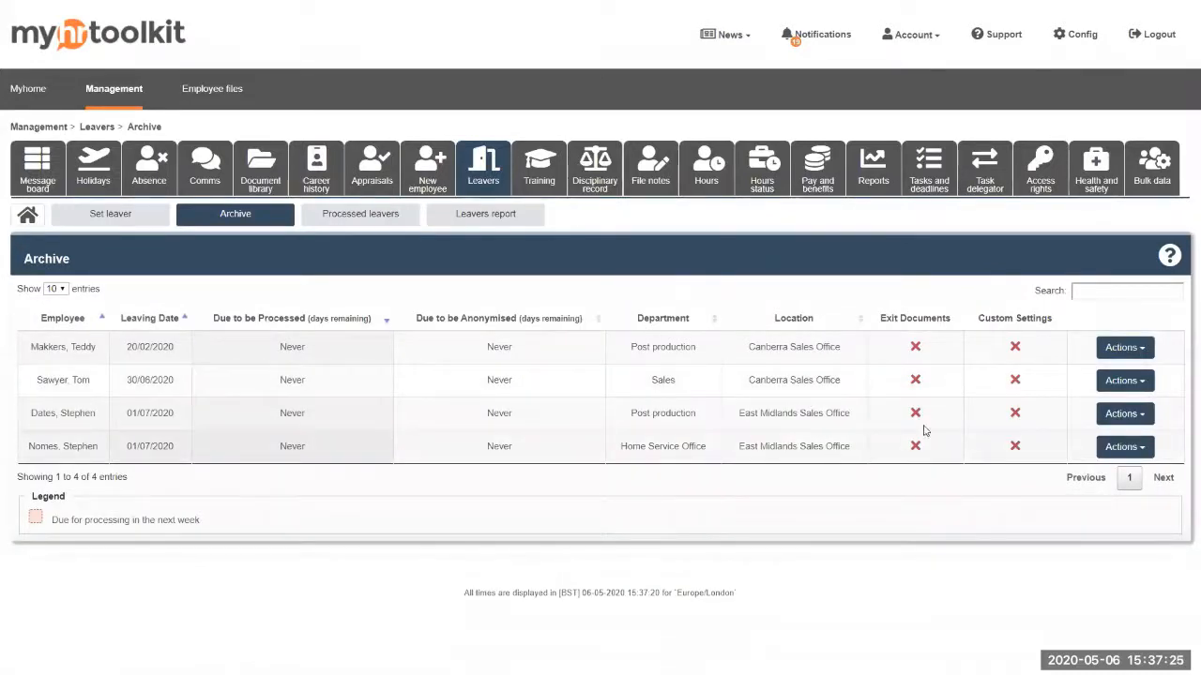
pyautogui.moveTo(1015, 419)
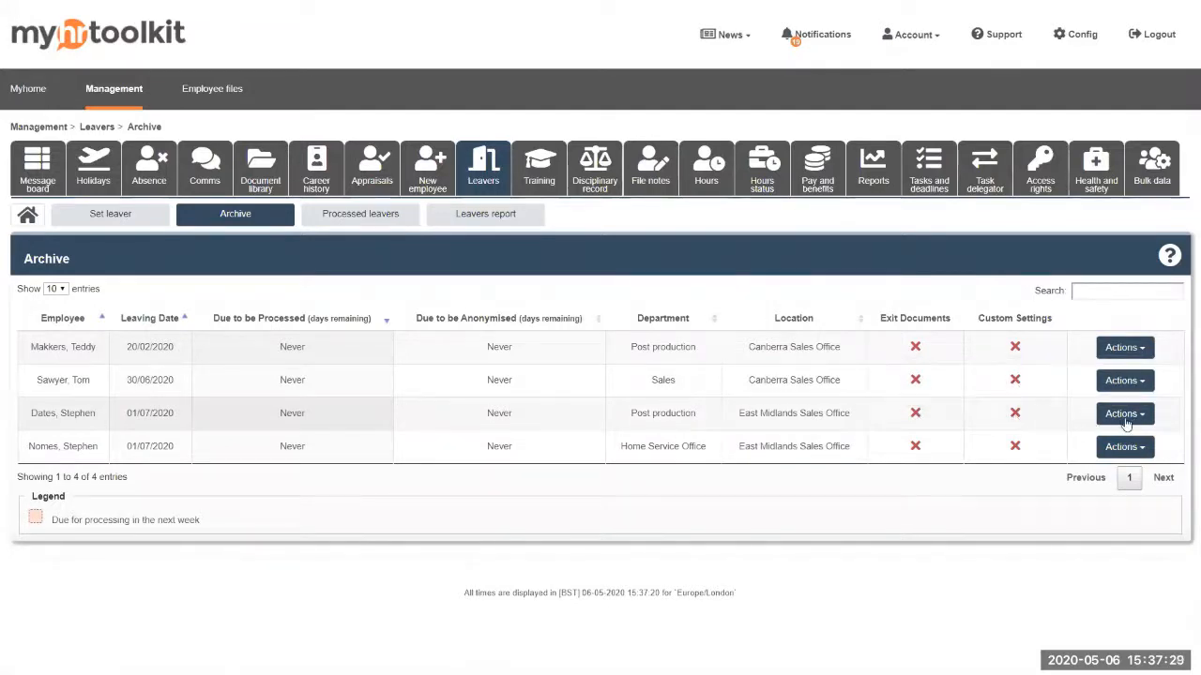
pyautogui.click(1144, 423)
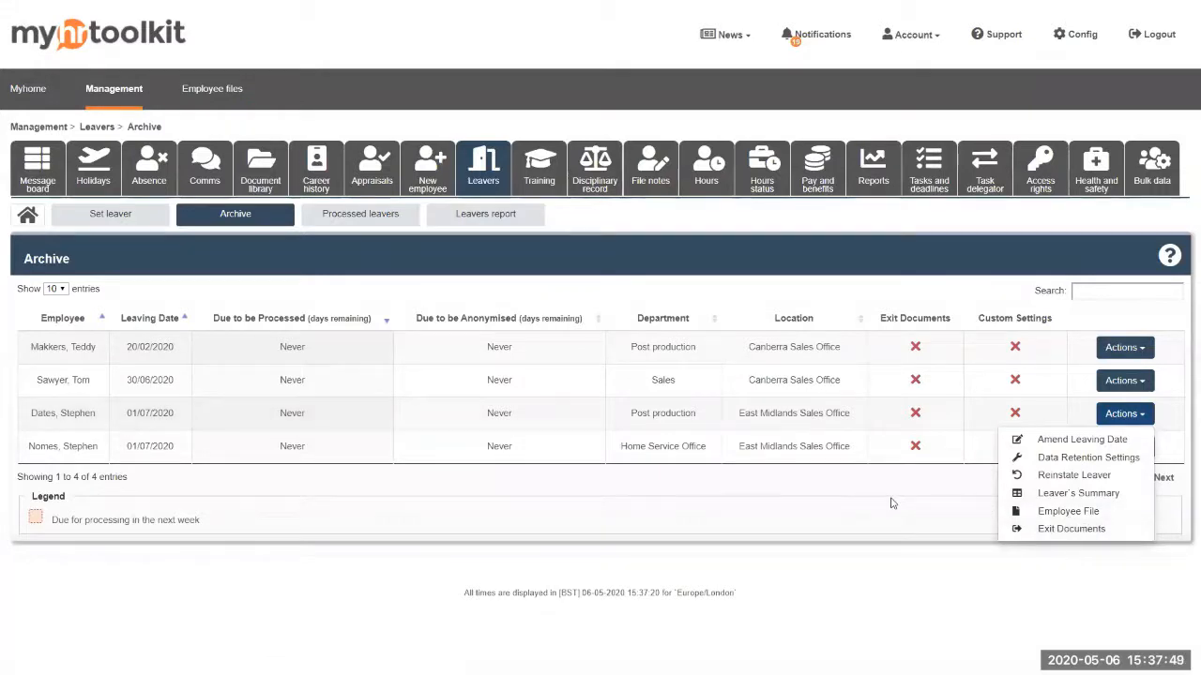
pyautogui.click(323, 294)
pyautogui.click(27, 214)
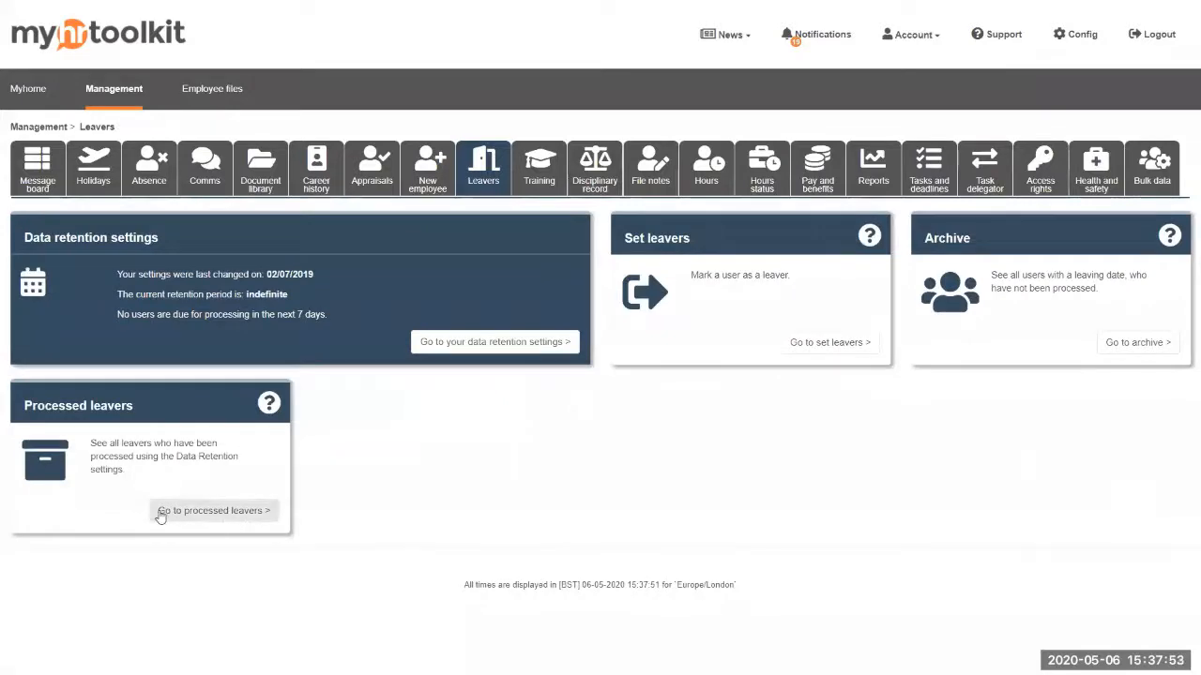
# Open Processed leavers (51 entries, anonymisation Never) and inspect the first leaver's Actions menu
pyautogui.click(228, 519)
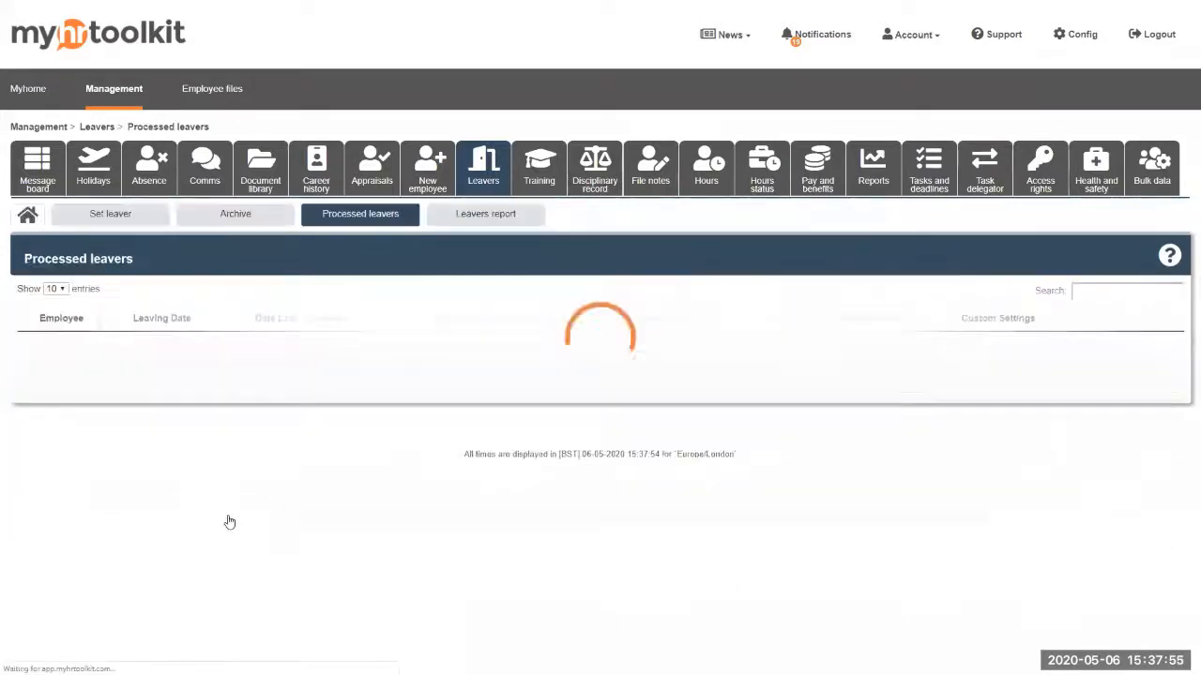
pyautogui.scroll(-3, 431, 456)
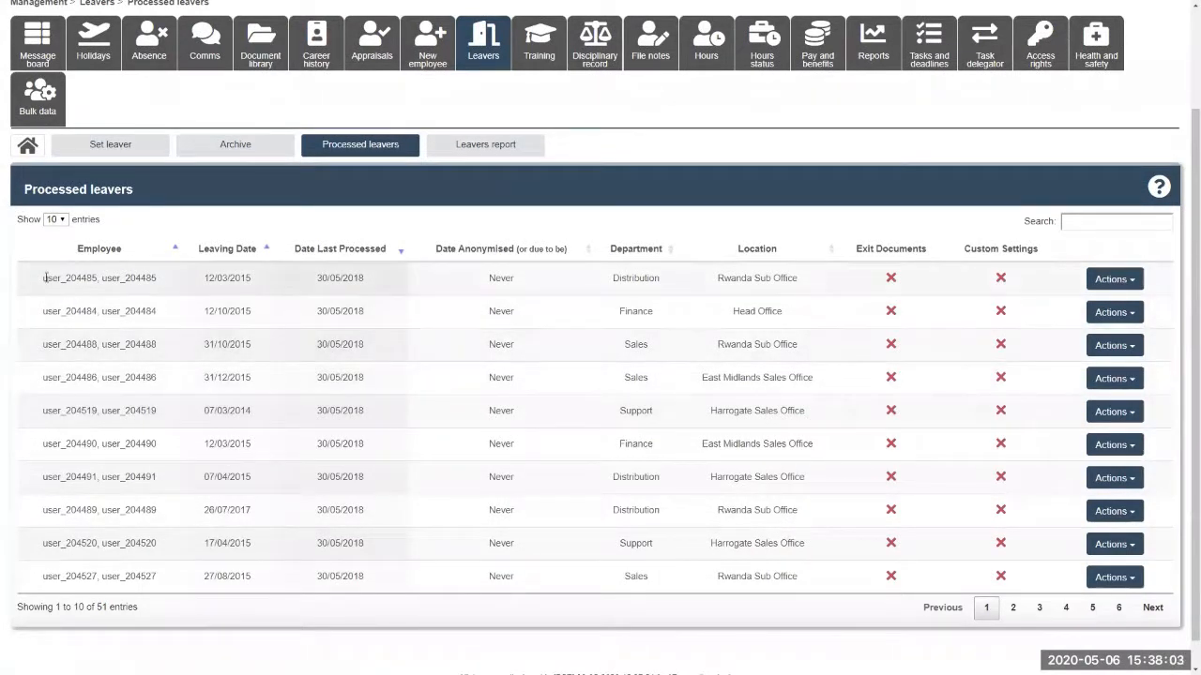
pyautogui.moveTo(45, 277); pyautogui.dragTo(167, 281)
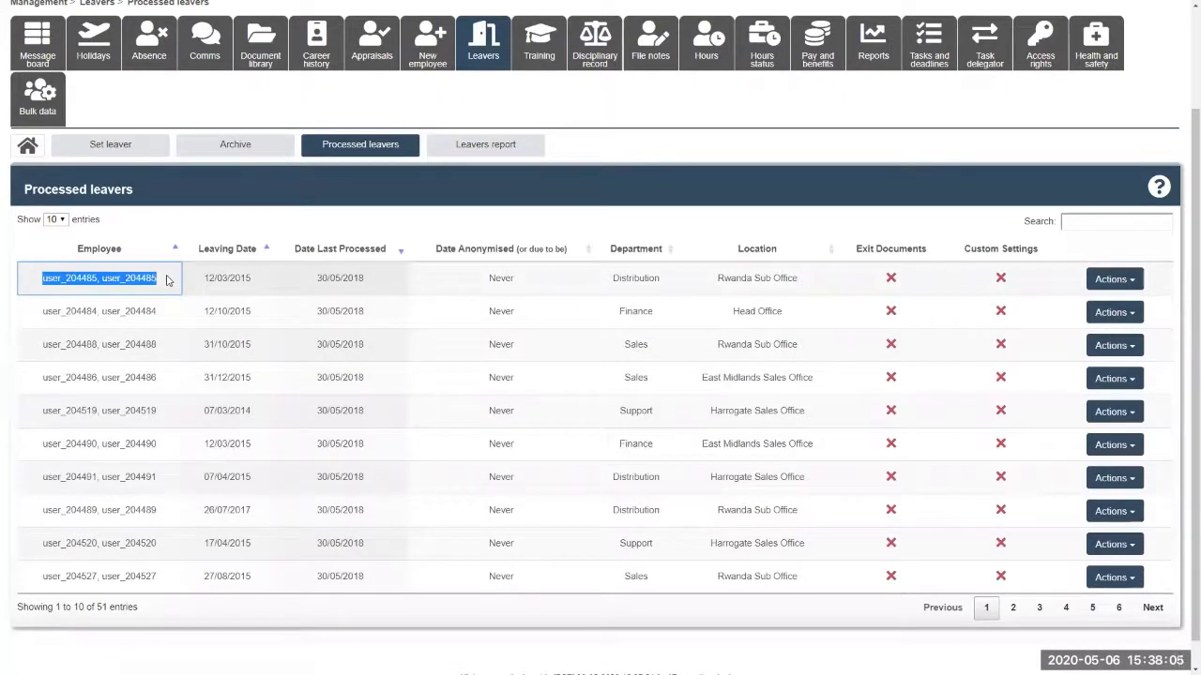
pyautogui.moveTo(1008, 277)
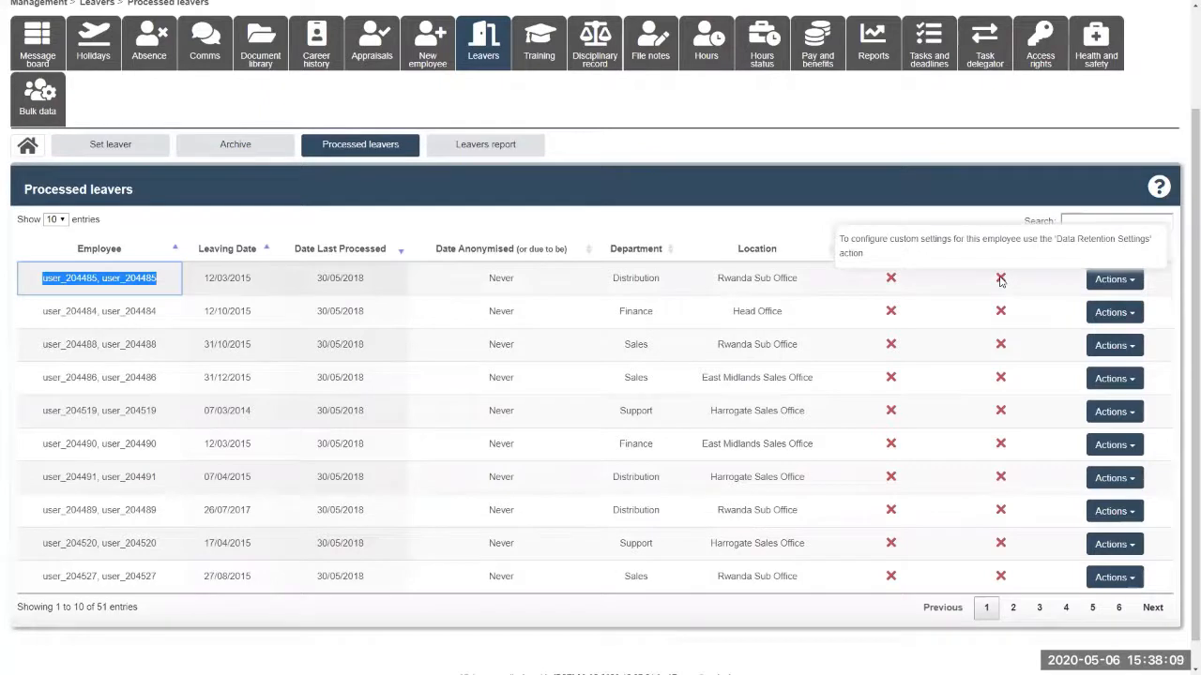
pyautogui.click(1133, 278)
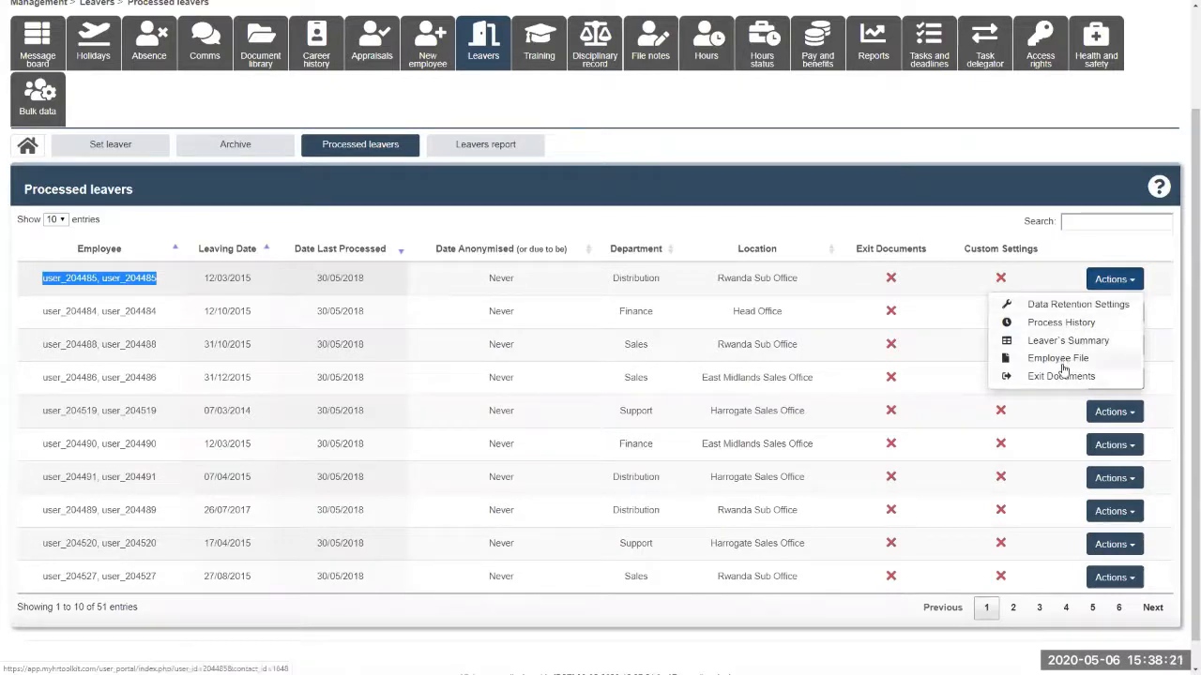
pyautogui.click(1048, 248)
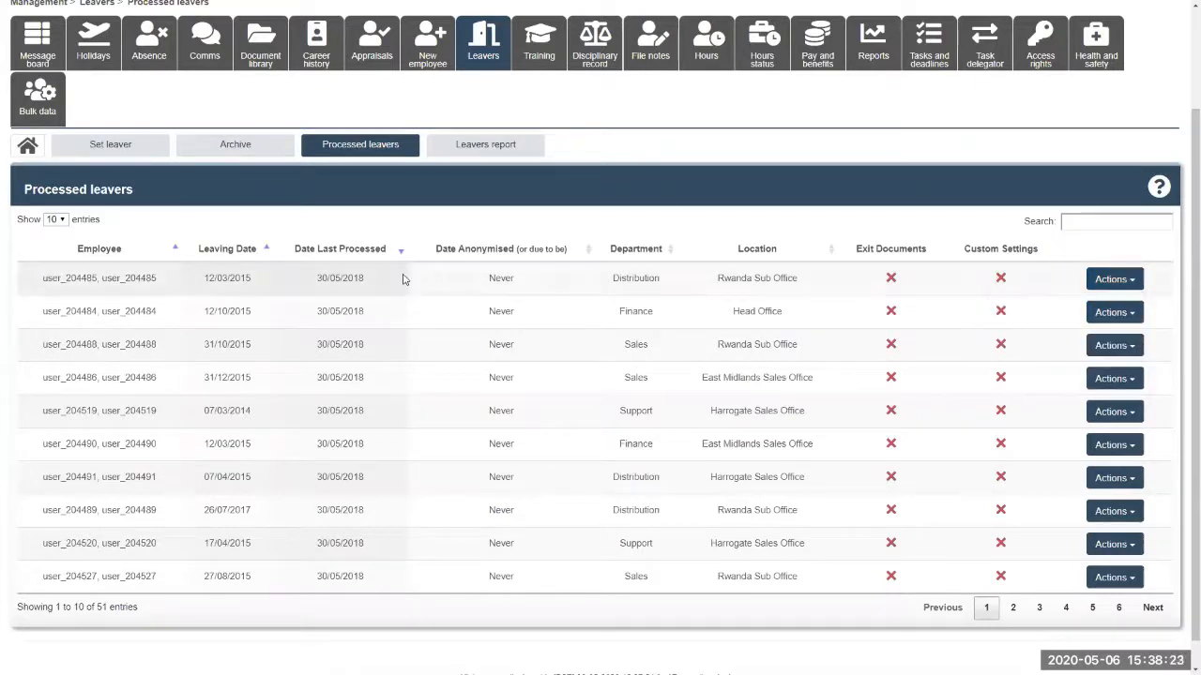
# Open the Leavers report, keeping the filters on This year and All departments
pyautogui.click(499, 152)
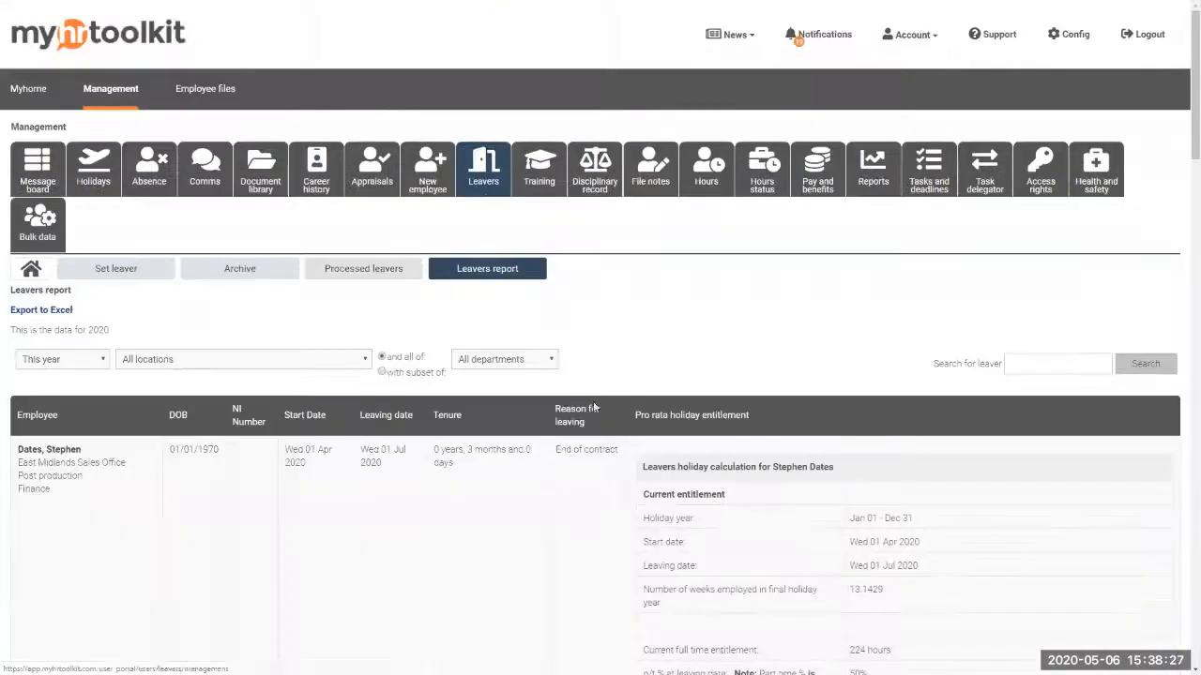
pyautogui.scroll(-3, 726, 433)
pyautogui.scroll(-2, 727, 434)
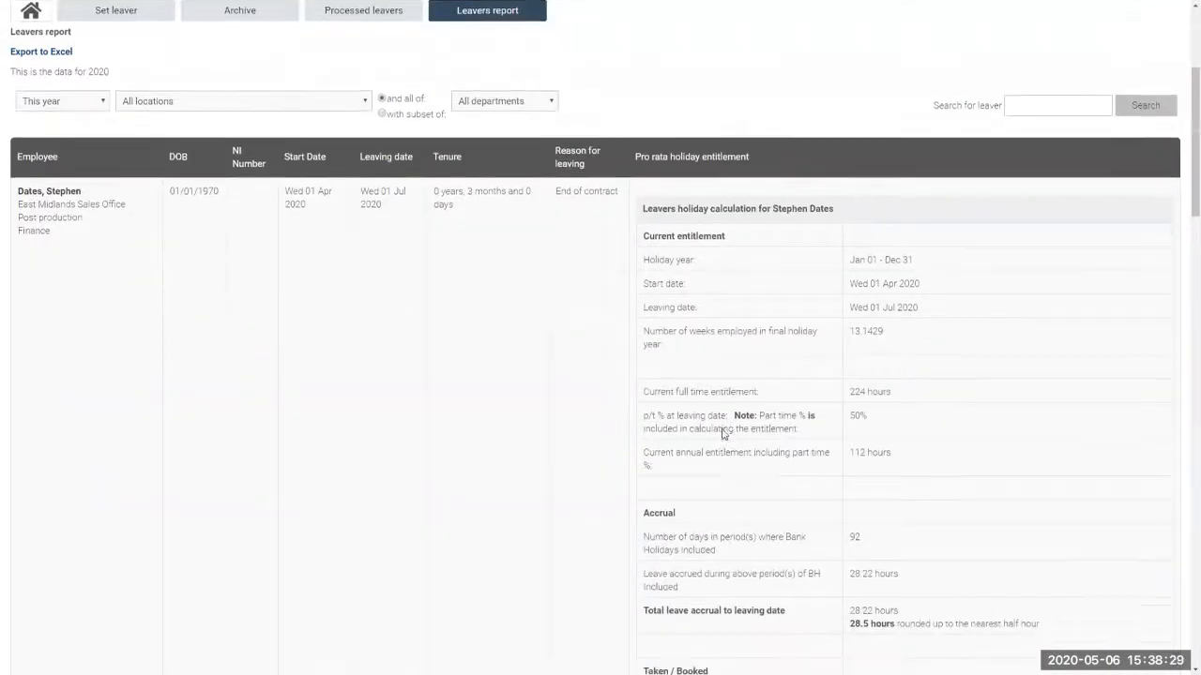
pyautogui.scroll(1, 725, 433)
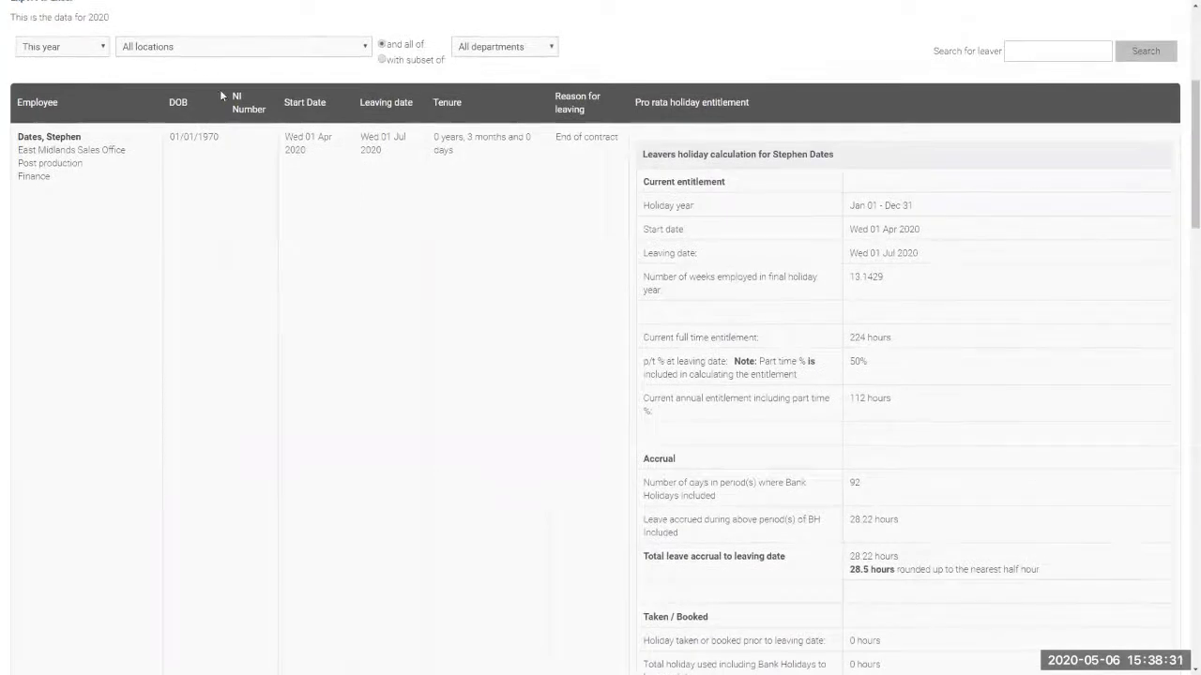
pyautogui.scroll(1, 65, 56)
pyautogui.click(60, 111)
pyautogui.click(60, 114)
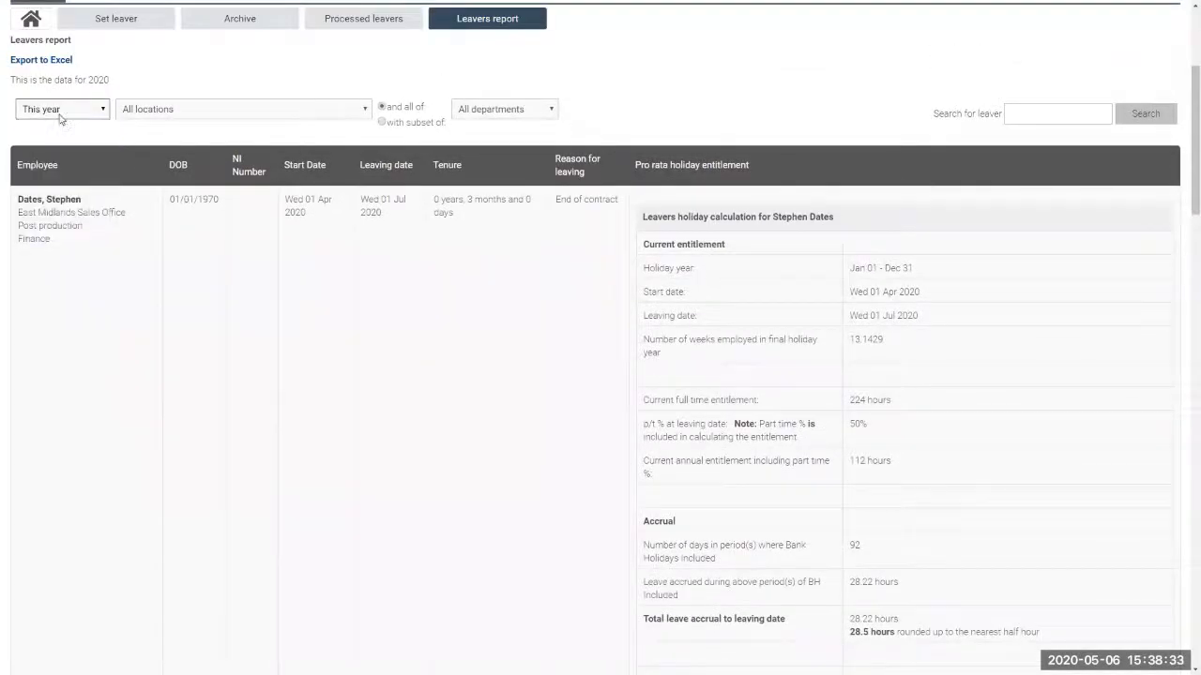
pyautogui.click(231, 111)
pyautogui.click(495, 111)
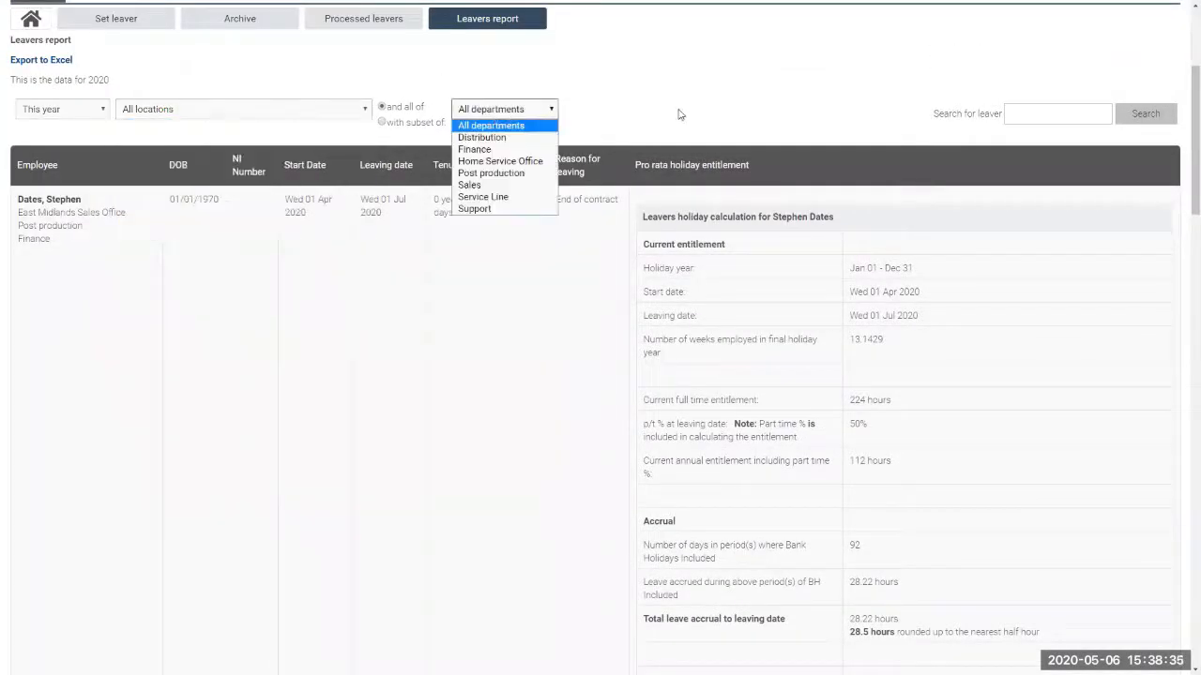
pyautogui.click(682, 115)
# Review the leaver's 0 years, 3 months tenure and pro rata holiday calculation, then go to Reports
pyautogui.scroll(-1, 756, 335)
pyautogui.scroll(-1, 759, 347)
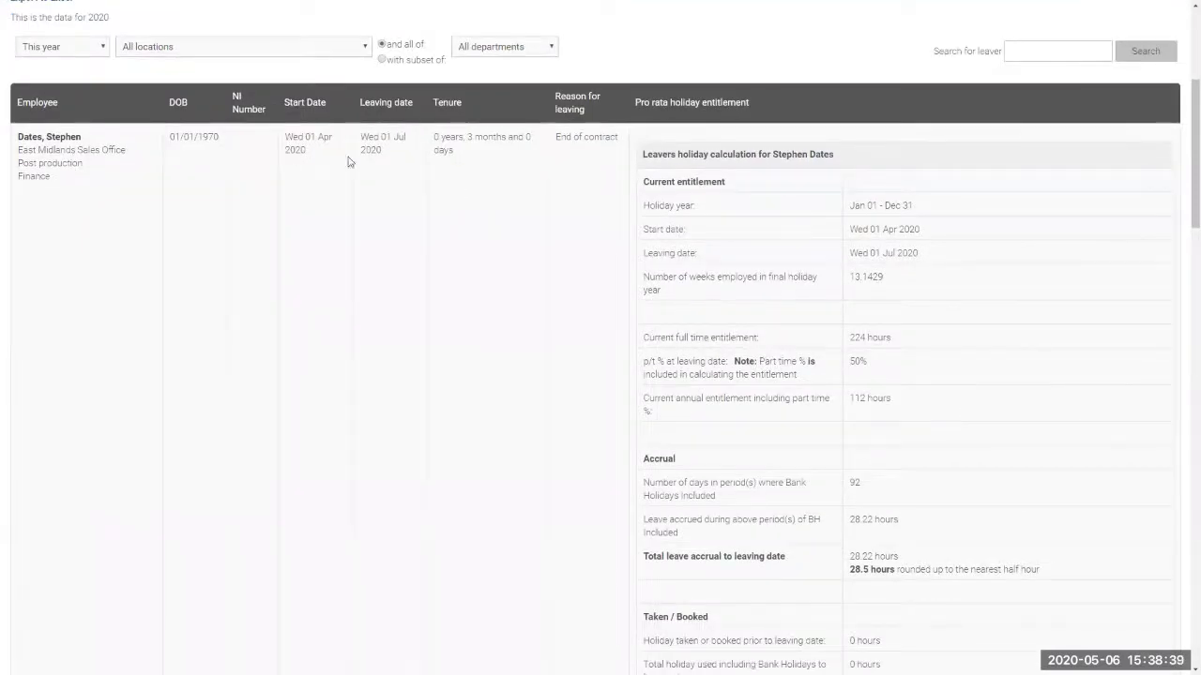
pyautogui.moveTo(433, 139); pyautogui.dragTo(531, 179)
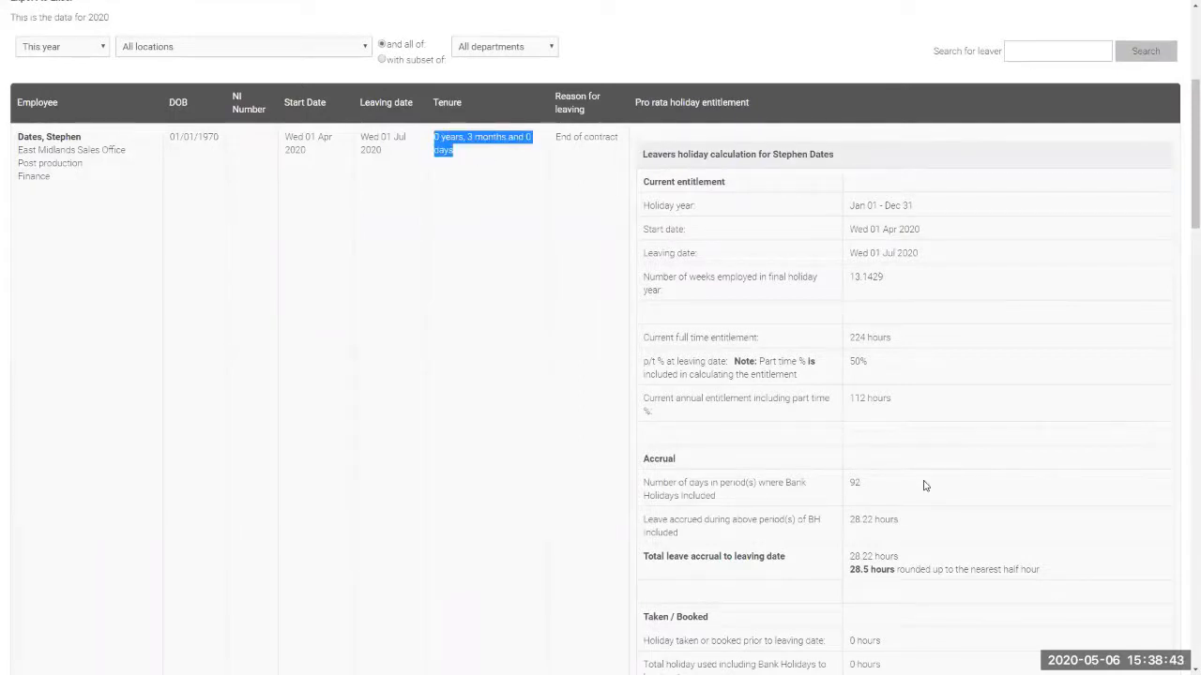
pyautogui.scroll(-2, 924, 486)
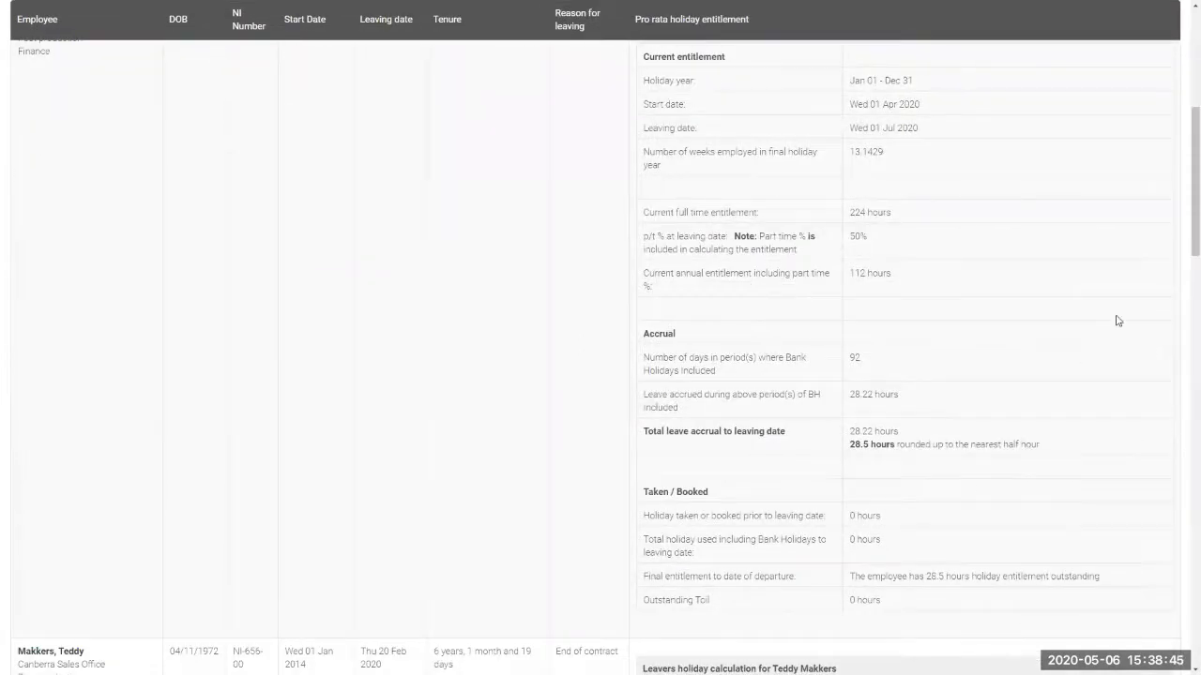
pyautogui.moveTo(1184, 242); pyautogui.dragTo(1182, 117)
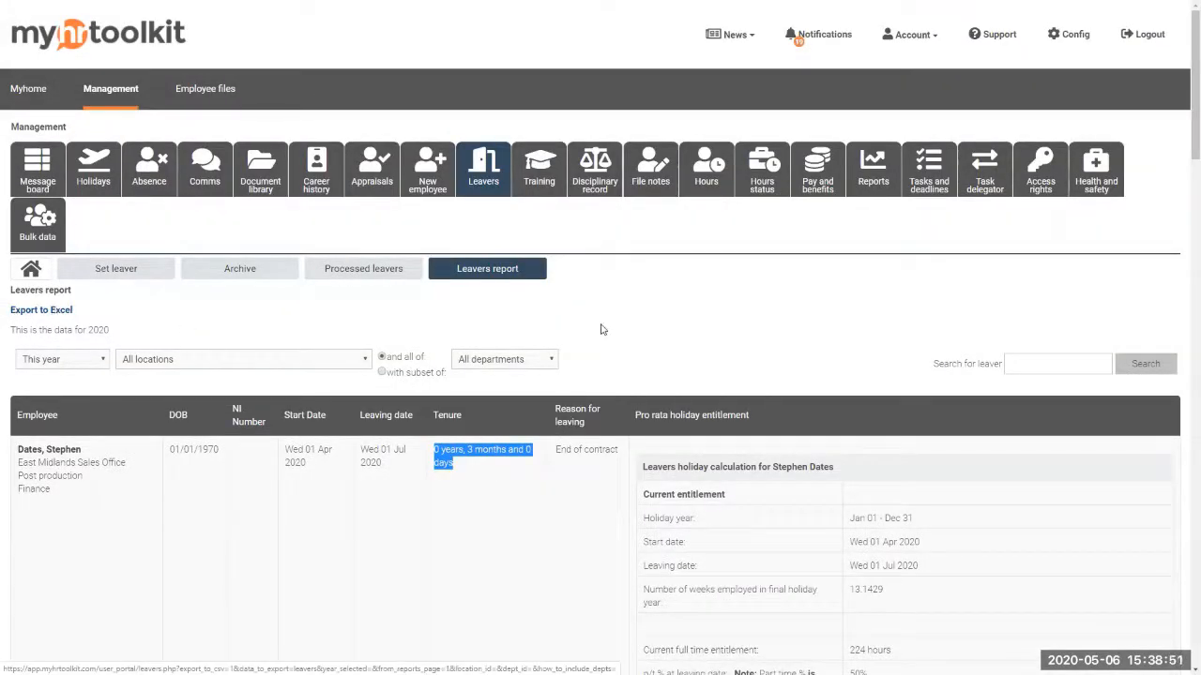
pyautogui.click(871, 174)
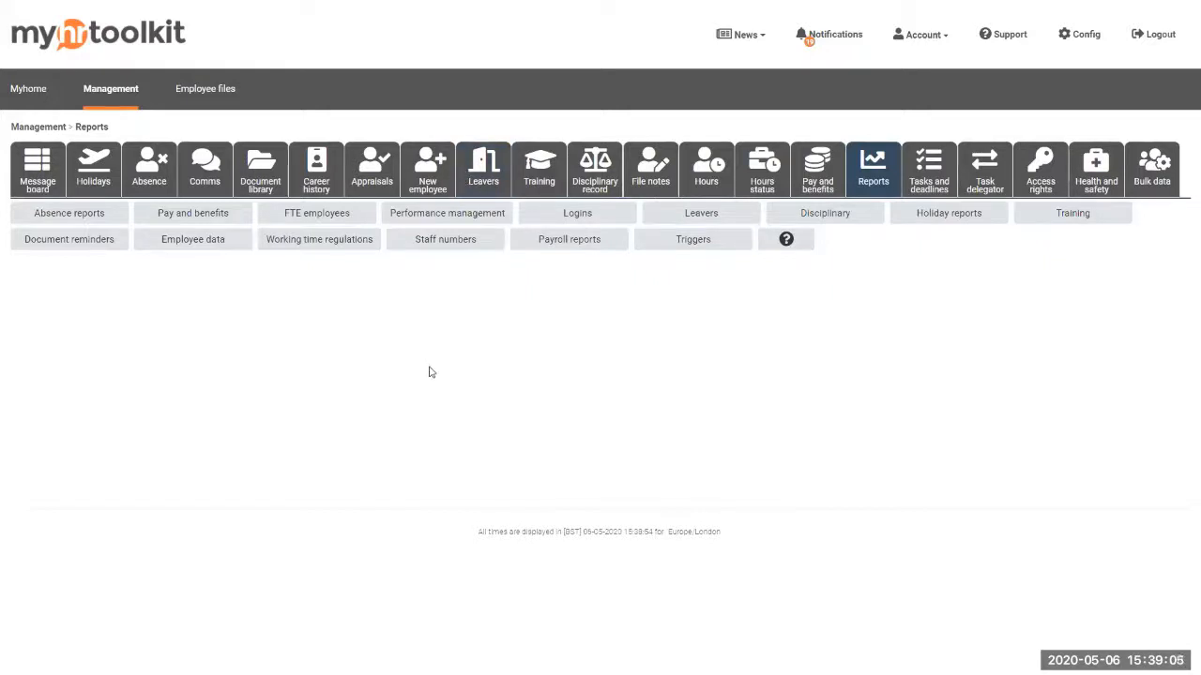
# Review the 2020 starters & leavers report under Staff numbers, then move to starters analysis
pyautogui.click(454, 240)
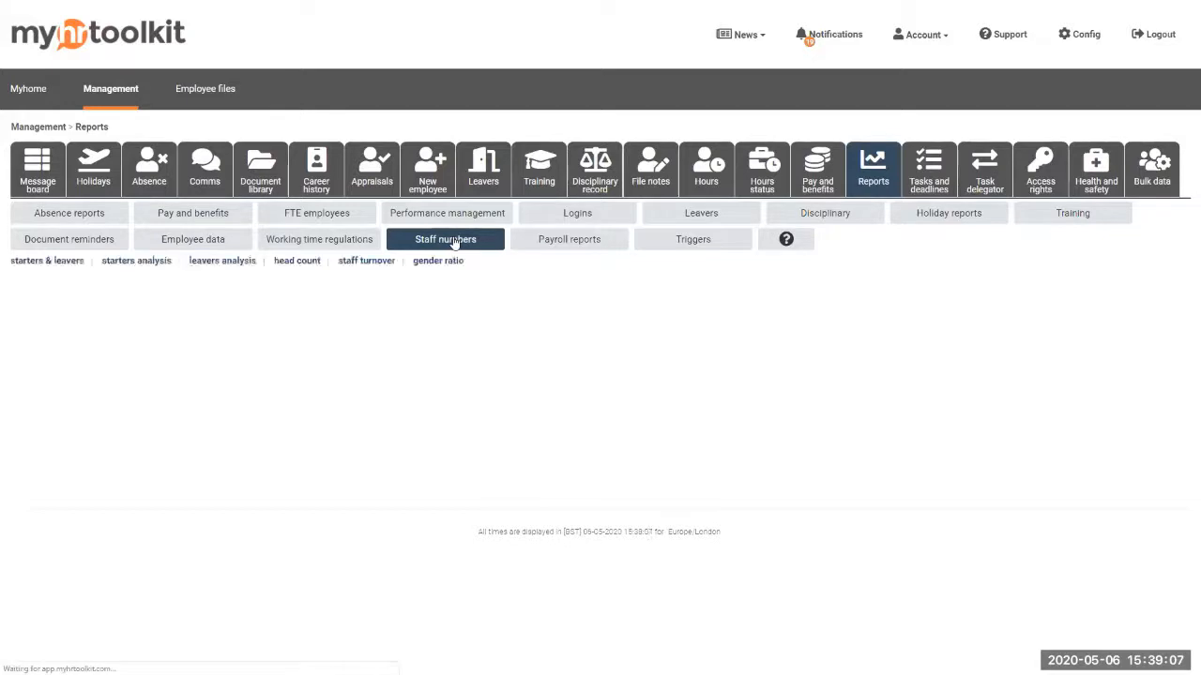
pyautogui.click(51, 268)
pyautogui.scroll(-1, 280, 409)
pyautogui.scroll(-1, 279, 409)
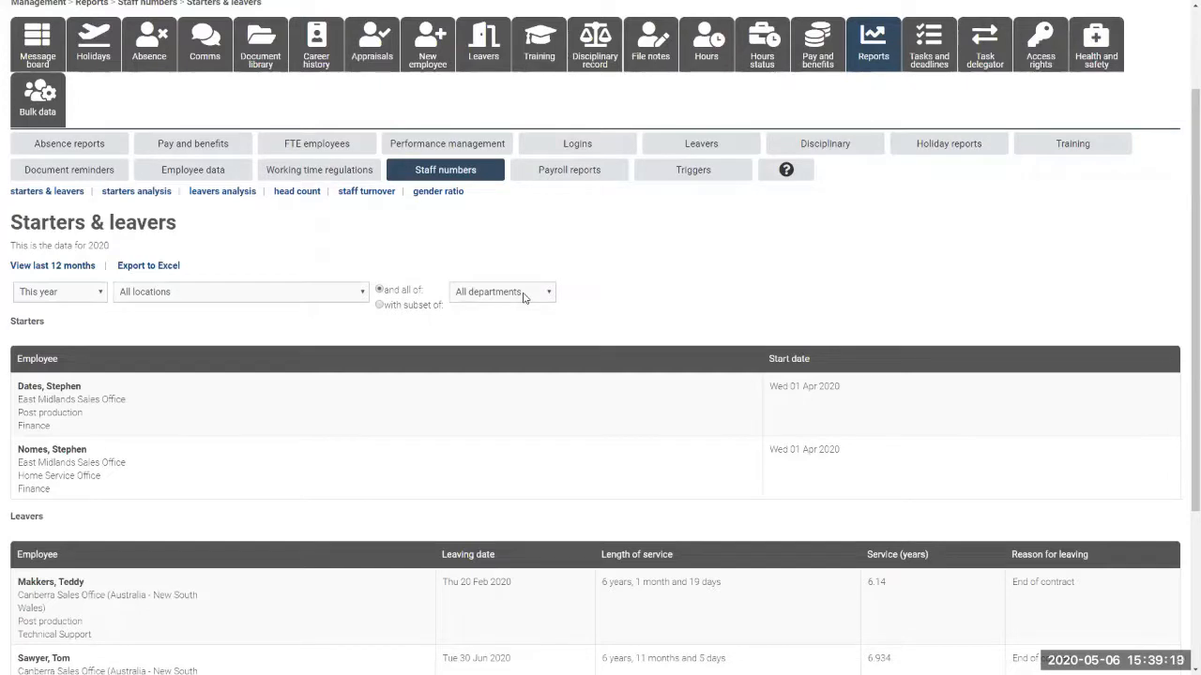
pyautogui.scroll(-2, 215, 386)
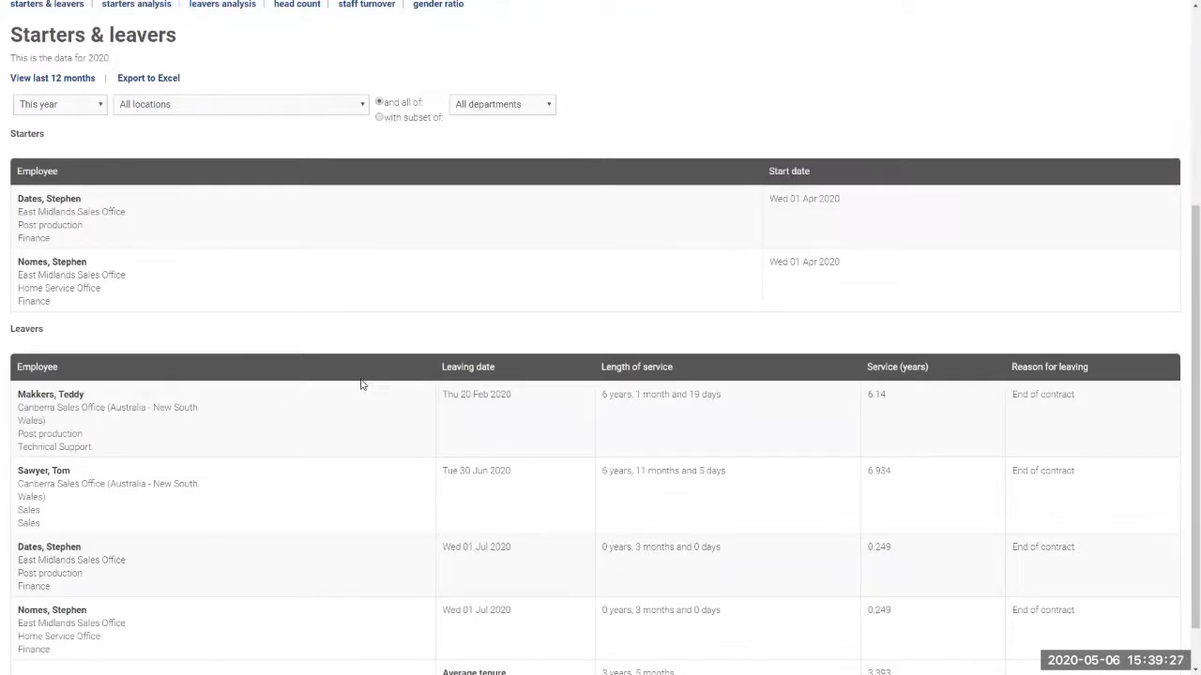
pyautogui.scroll(1, 344, 364)
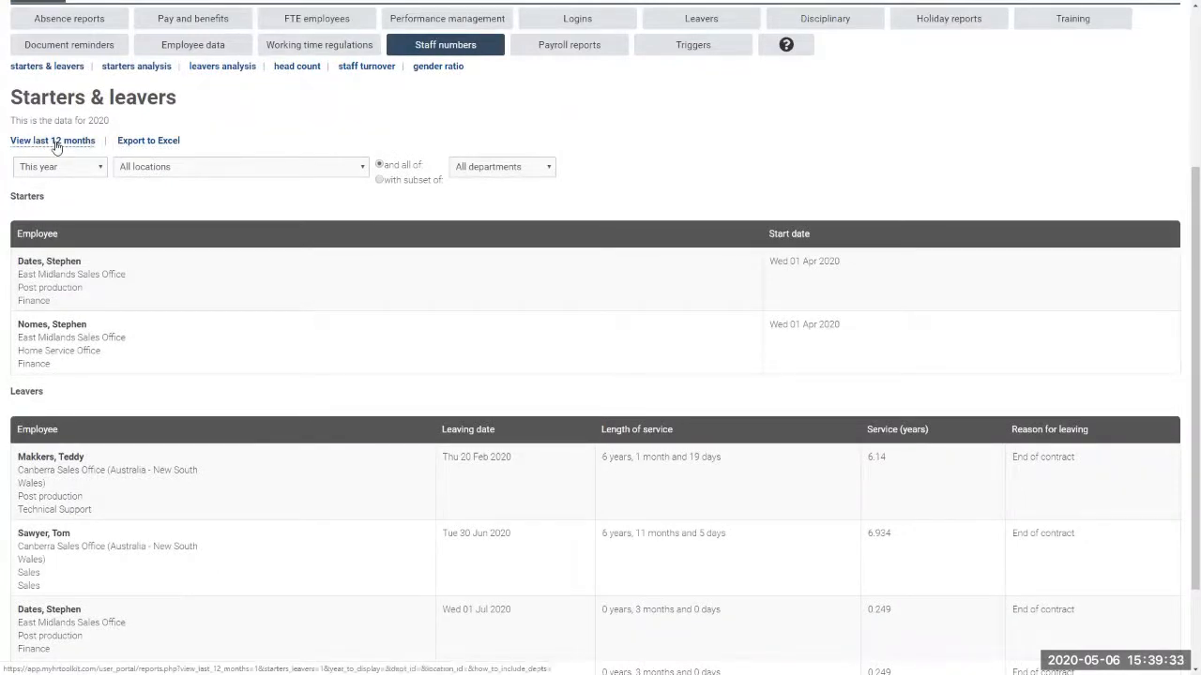
pyautogui.scroll(3, 343, 308)
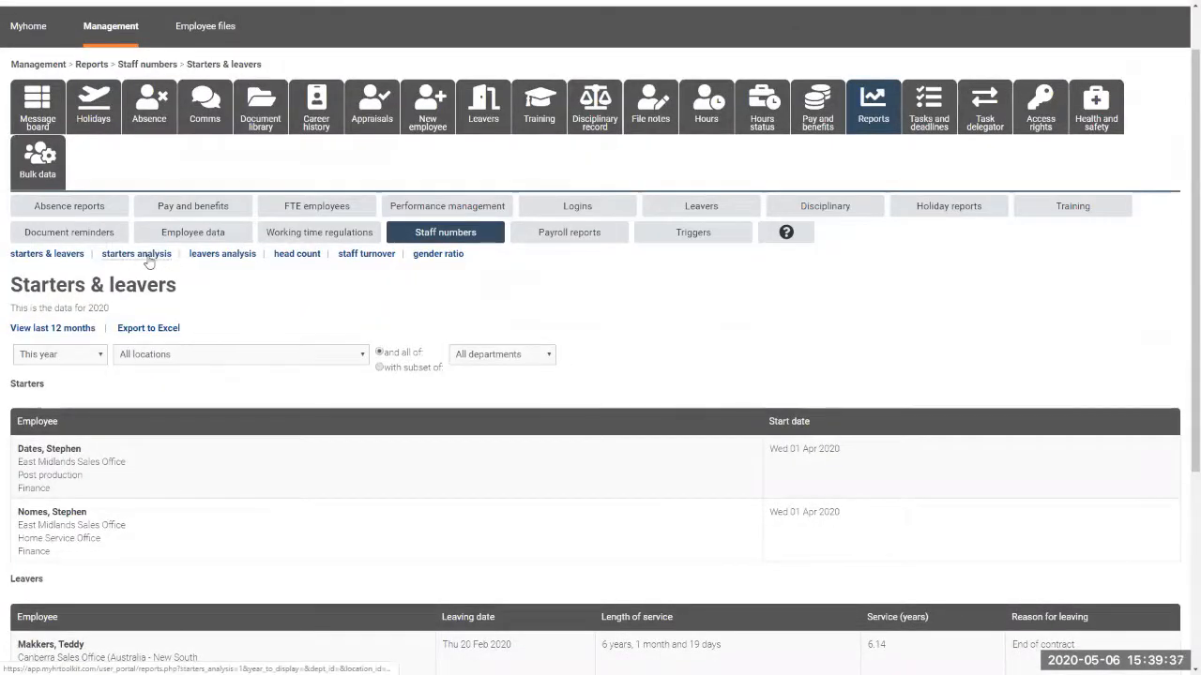
pyautogui.click(147, 262)
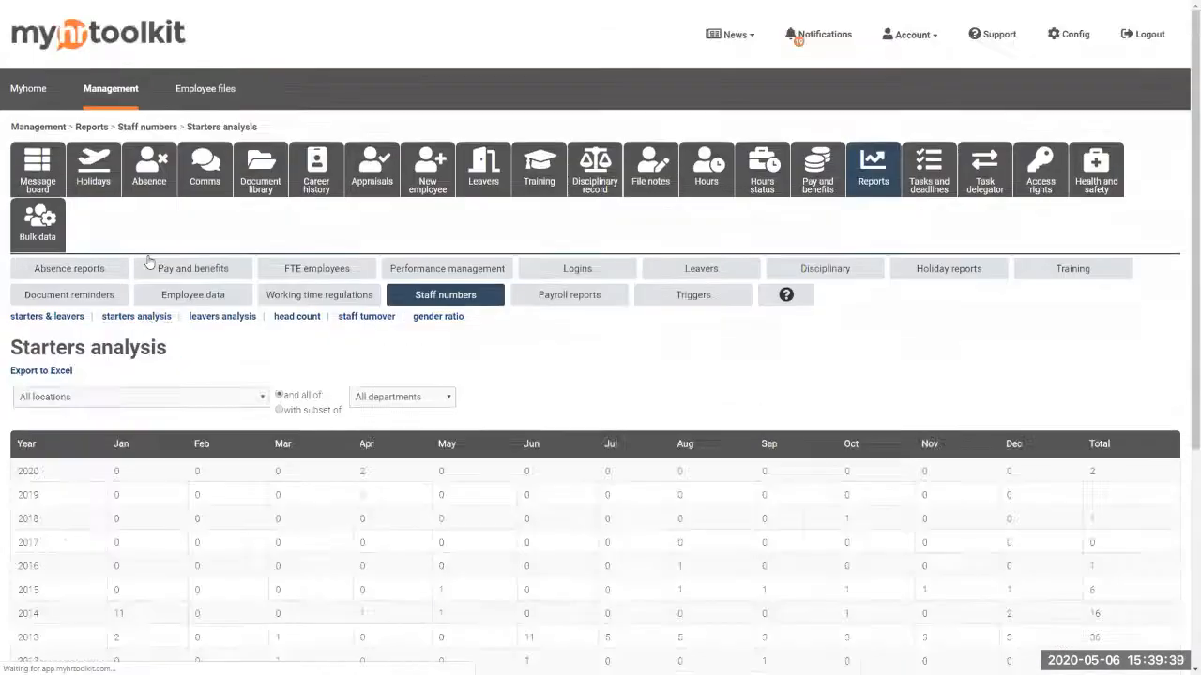
# Check the June, July and August 2013 starter counts, June showing 11
pyautogui.scroll(-1, 574, 488)
pyautogui.scroll(-1, 582, 488)
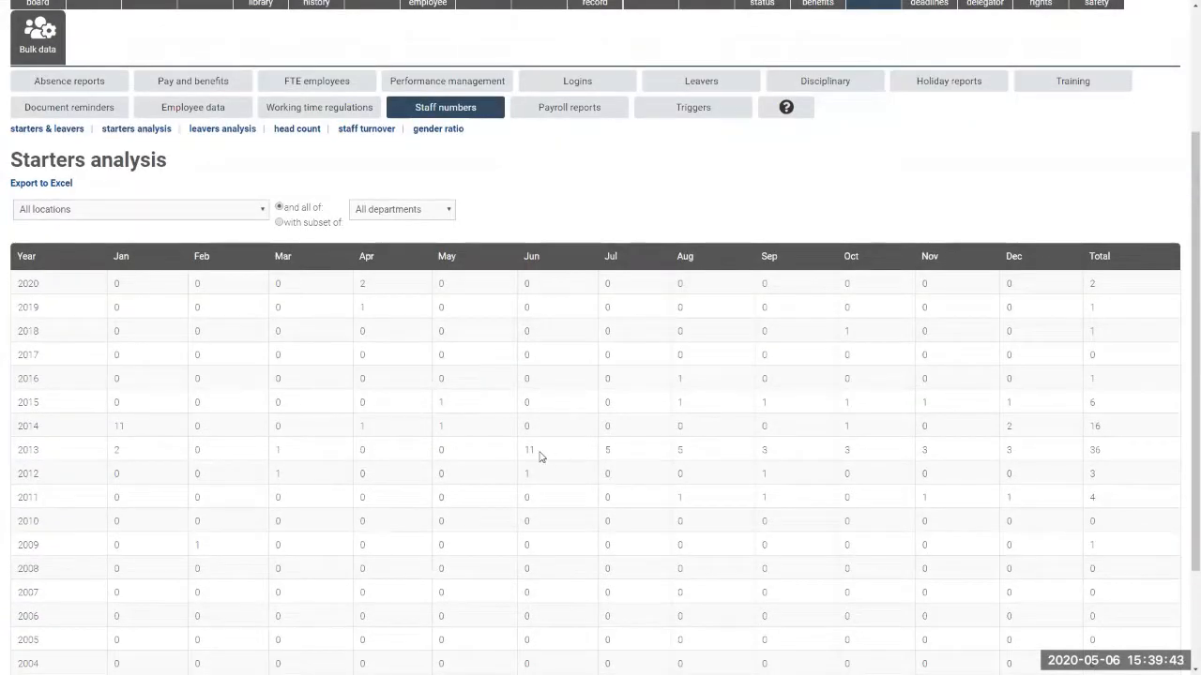
pyautogui.moveTo(542, 455); pyautogui.dragTo(526, 450)
pyautogui.doubleClick(609, 450)
pyautogui.doubleClick(688, 454)
# Open the leavers analysis report and check the June 2016 leavers figure
pyautogui.click(222, 130)
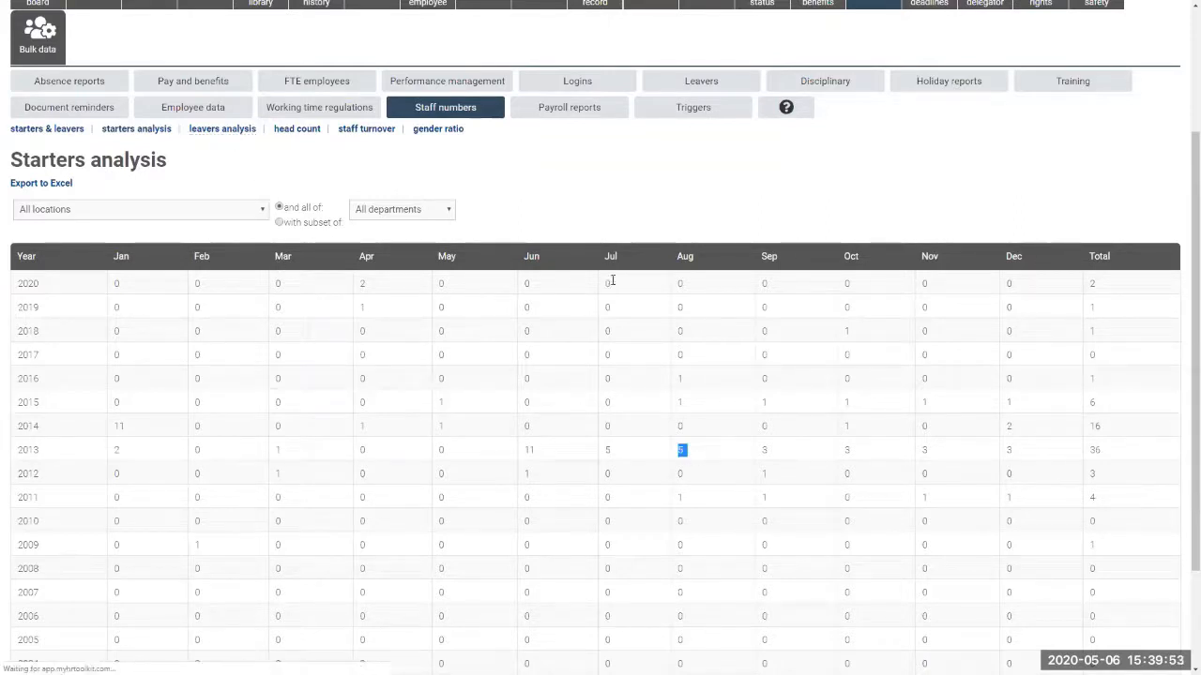
pyautogui.scroll(-1, 575, 542)
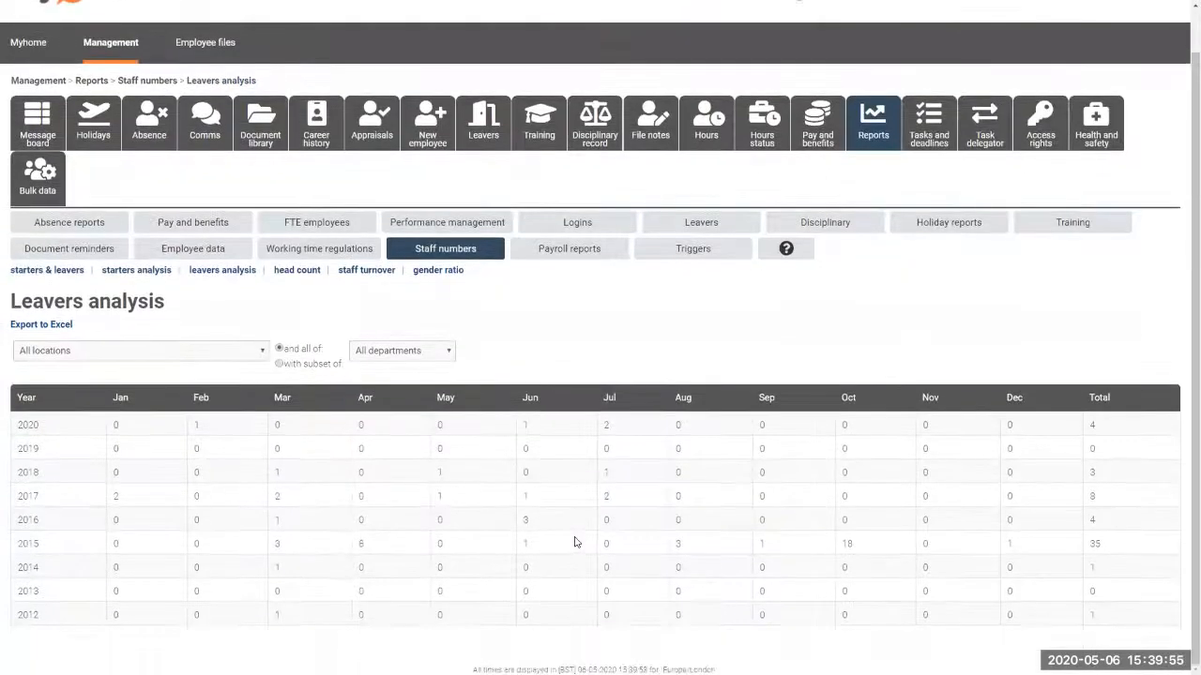
pyautogui.doubleClick(527, 522)
pyautogui.click(298, 273)
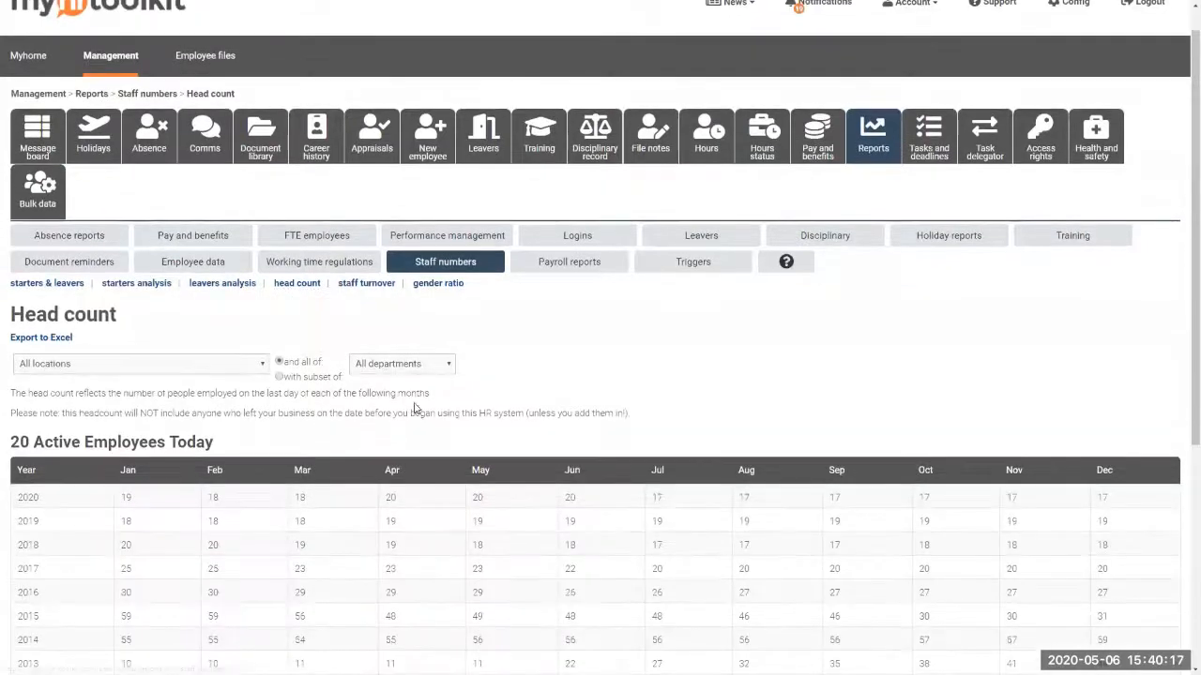
# Check the head count's 20 active employees today and the April, June and December 2020 figures
pyautogui.scroll(-3, 284, 324)
pyautogui.moveTo(230, 293); pyautogui.dragTo(16, 296)
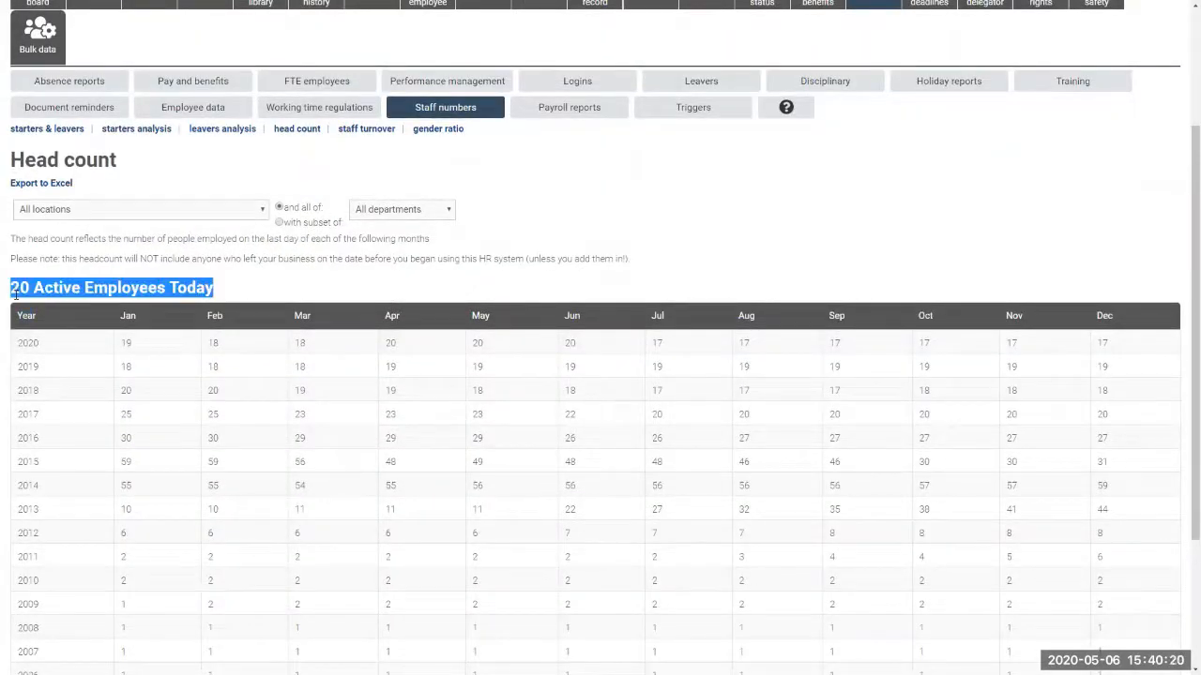
pyautogui.click(371, 279)
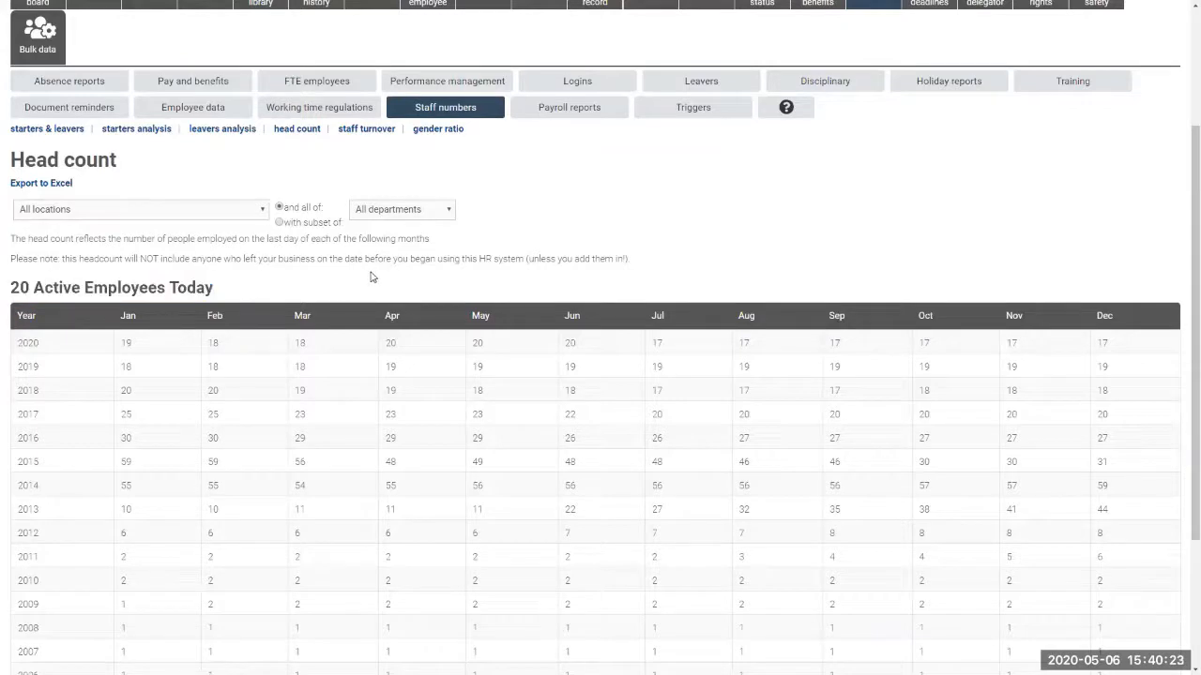
pyautogui.doubleClick(392, 343)
pyautogui.doubleClick(1102, 343)
pyautogui.doubleClick(572, 344)
pyautogui.scroll(-2, 628, 537)
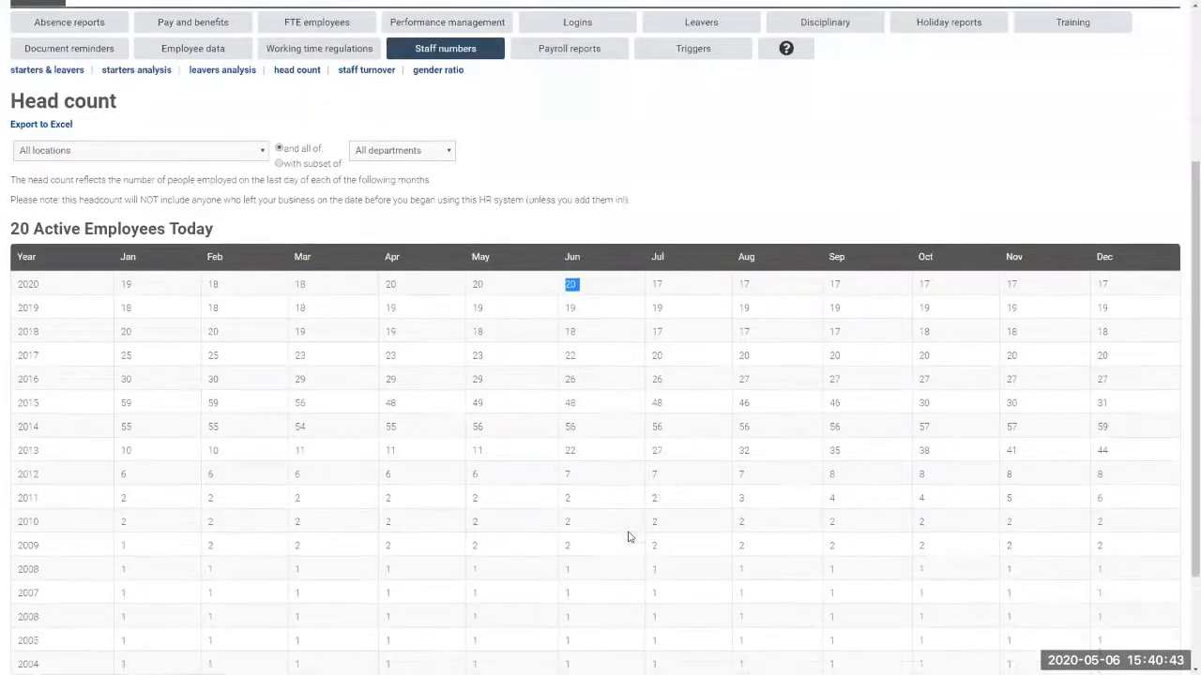
pyautogui.scroll(3, 533, 471)
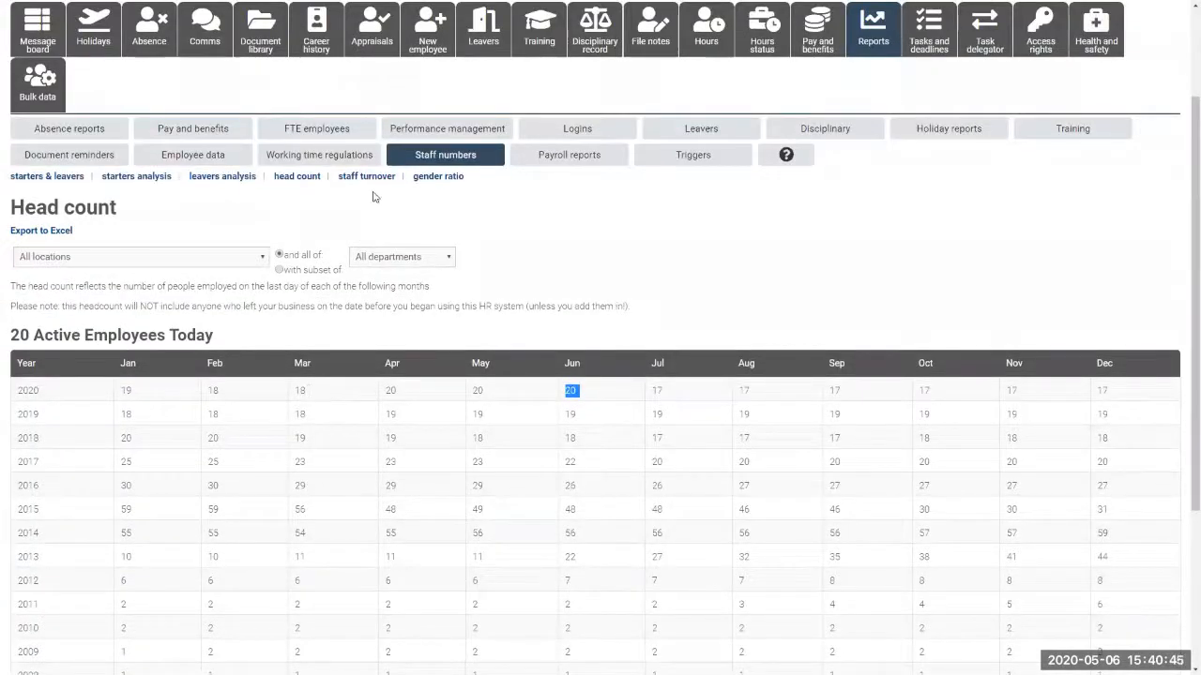
# Open the 2020 staff turnover chart, switch to its Data table view and review the monthly figures
pyautogui.click(366, 178)
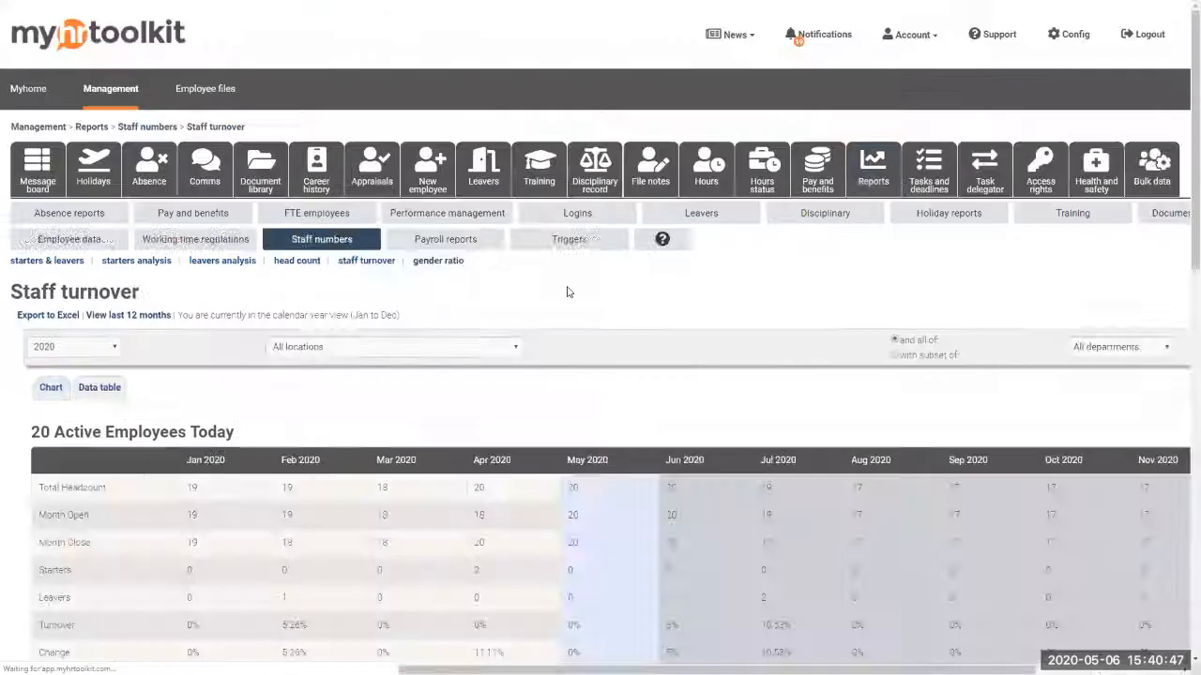
pyautogui.scroll(-2, 576, 436)
pyautogui.scroll(-2, 586, 429)
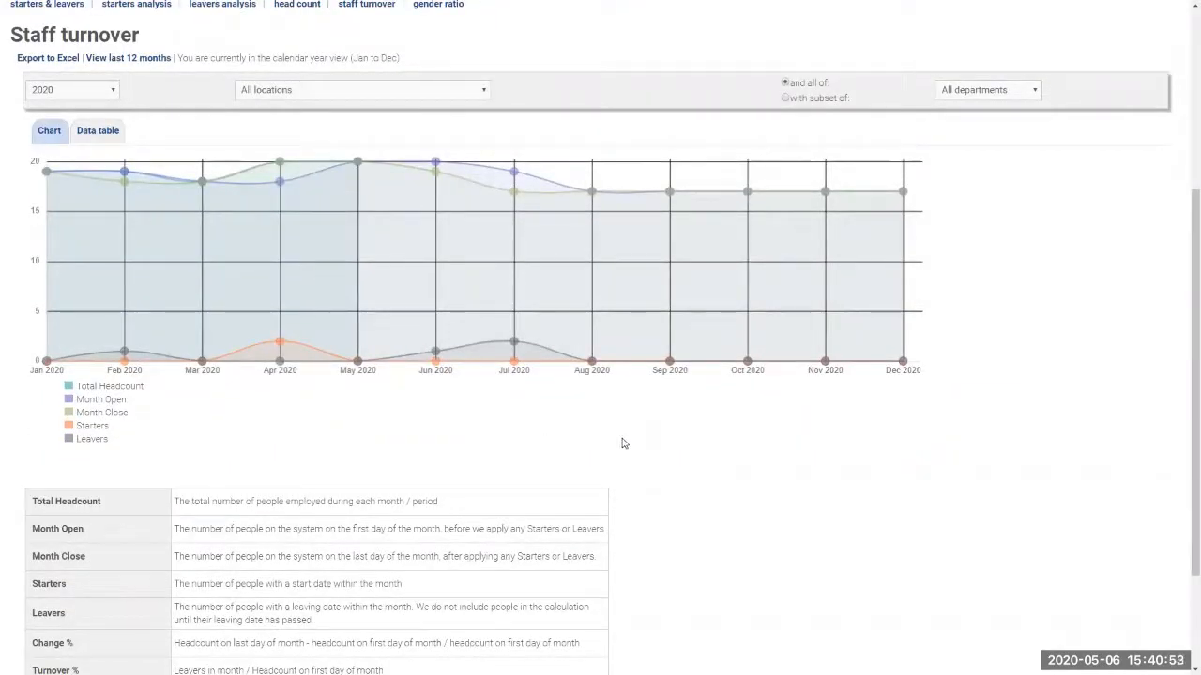
pyautogui.click(104, 132)
pyautogui.scroll(-3, 563, 394)
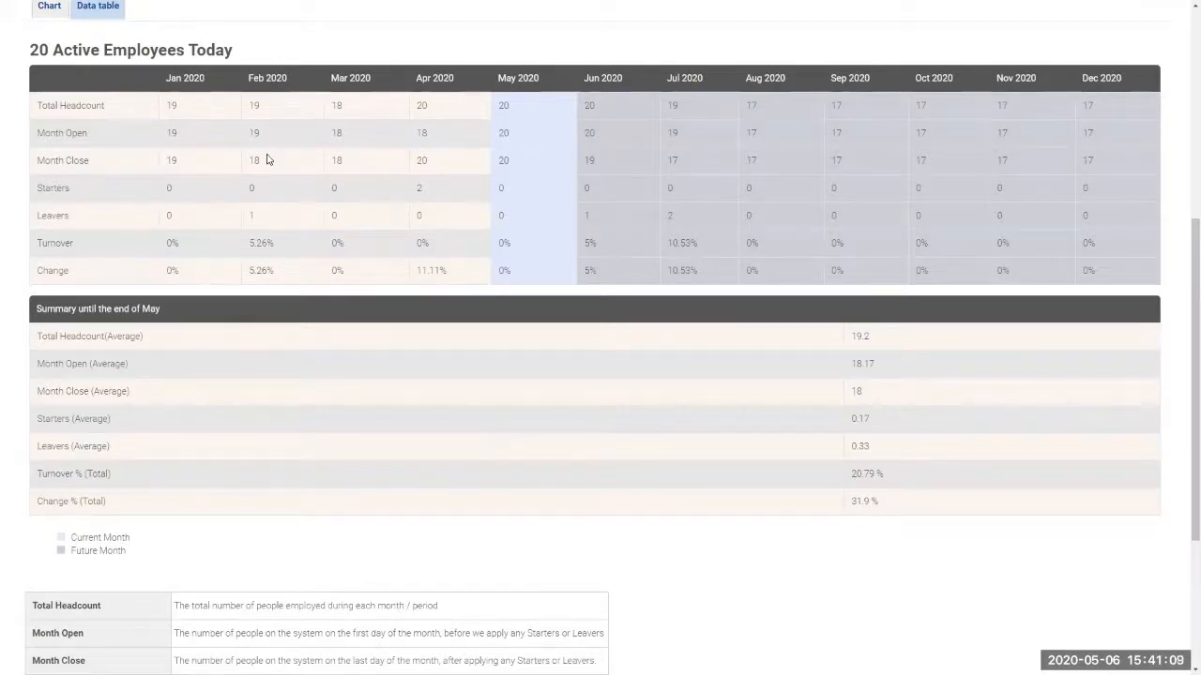
pyautogui.scroll(-3, 294, 516)
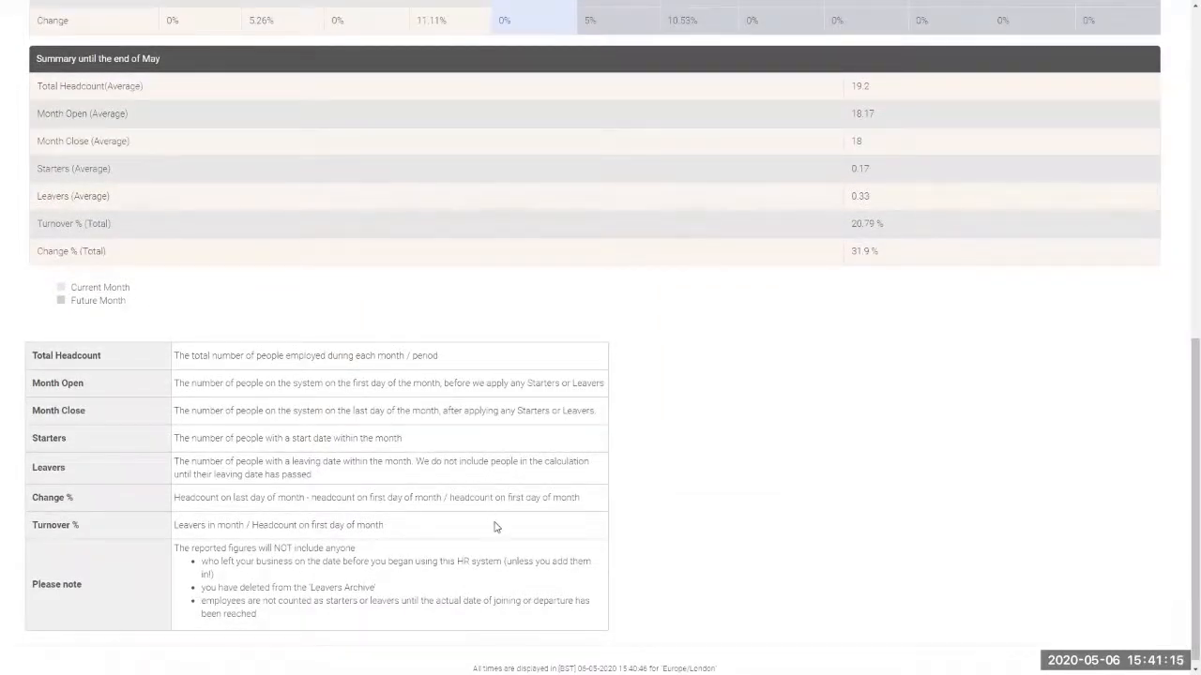
pyautogui.scroll(8, 496, 528)
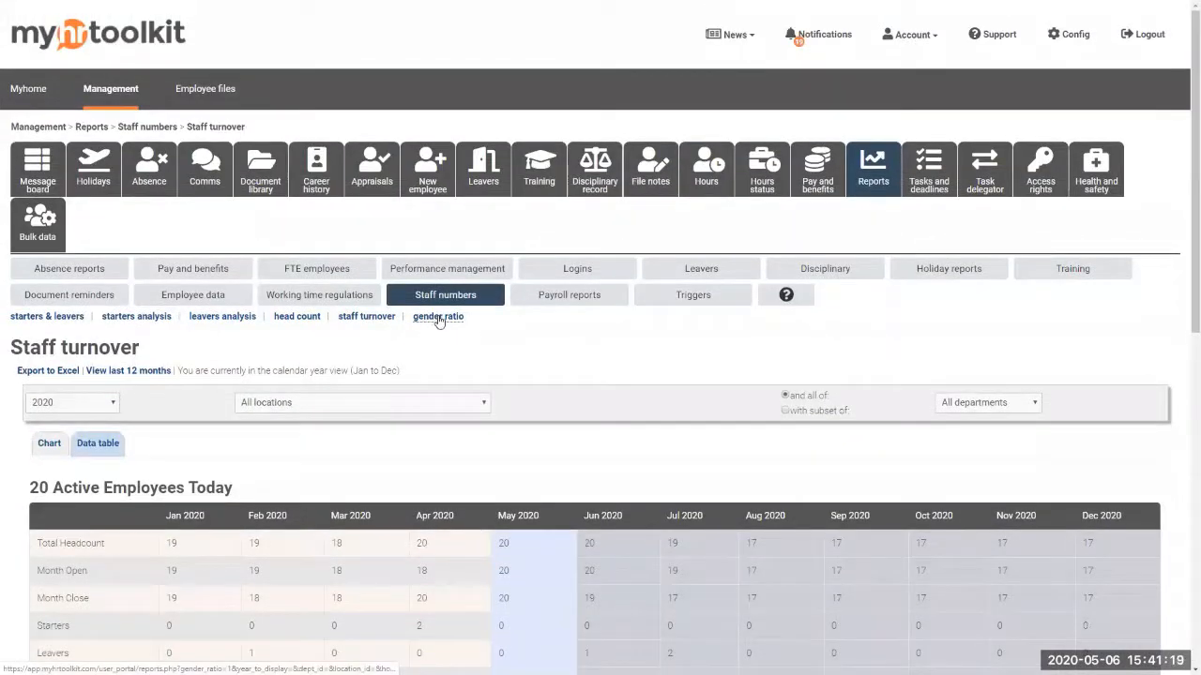
pyautogui.click(438, 319)
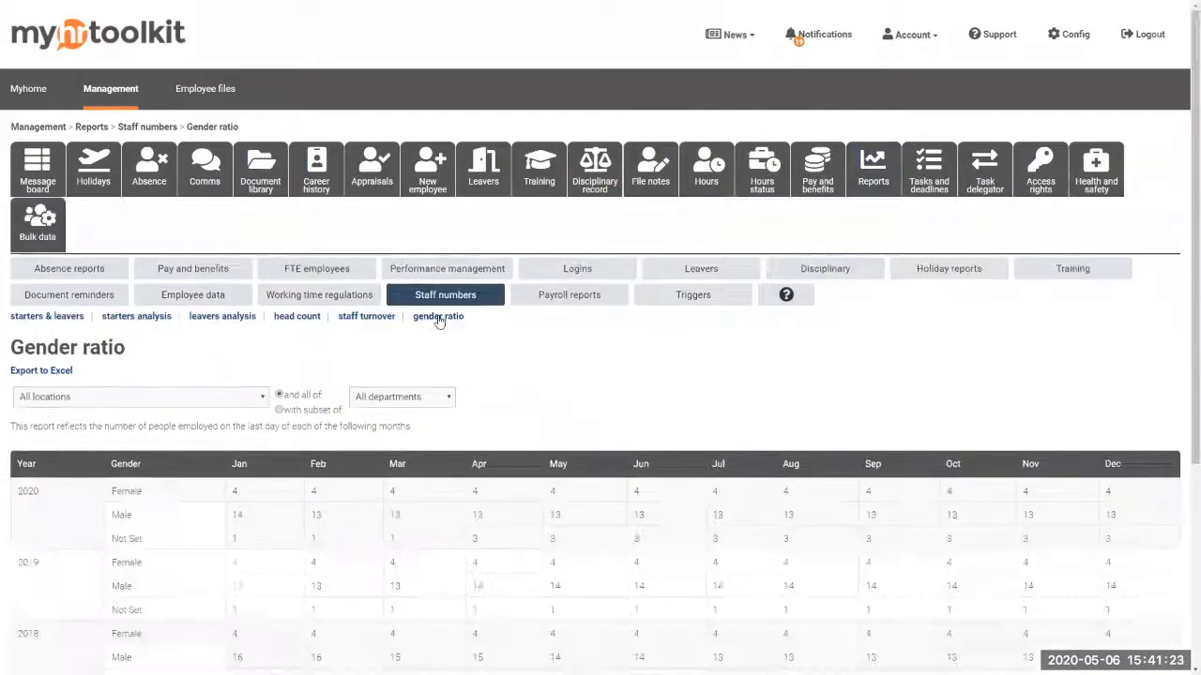
# Scroll the Gender ratio report to see 2020 monthly counts: 4 female, 13 male, 3 not set from April
pyautogui.scroll(-3, 438, 321)
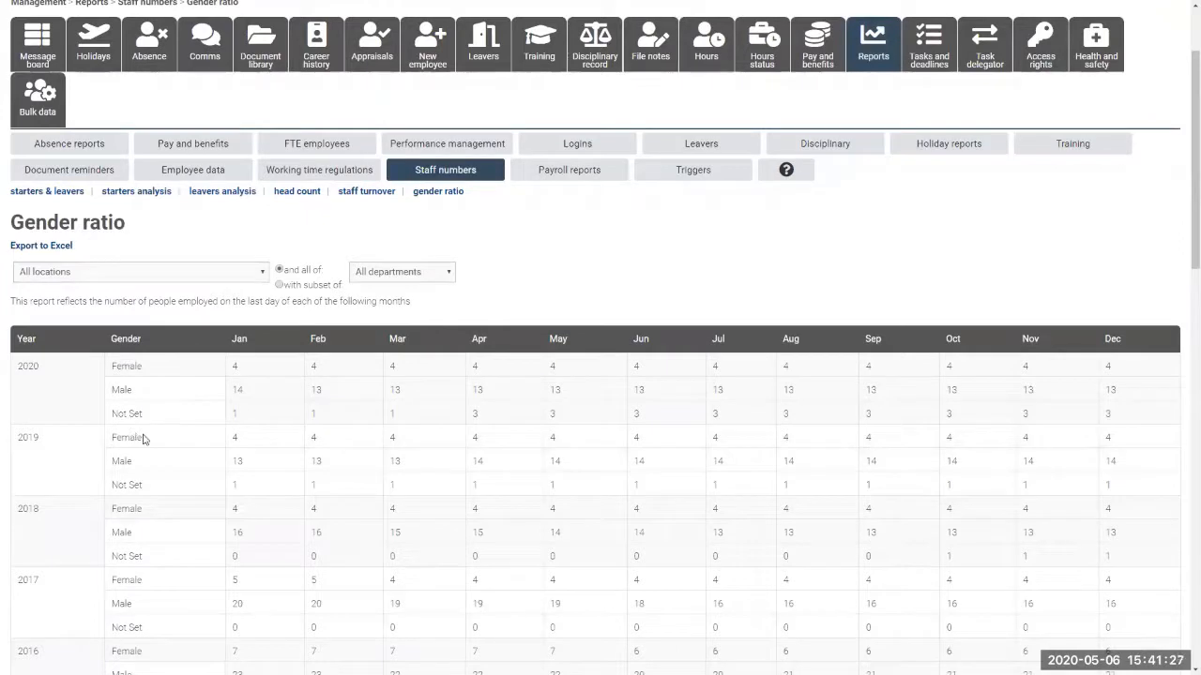
pyautogui.scroll(-1, 213, 428)
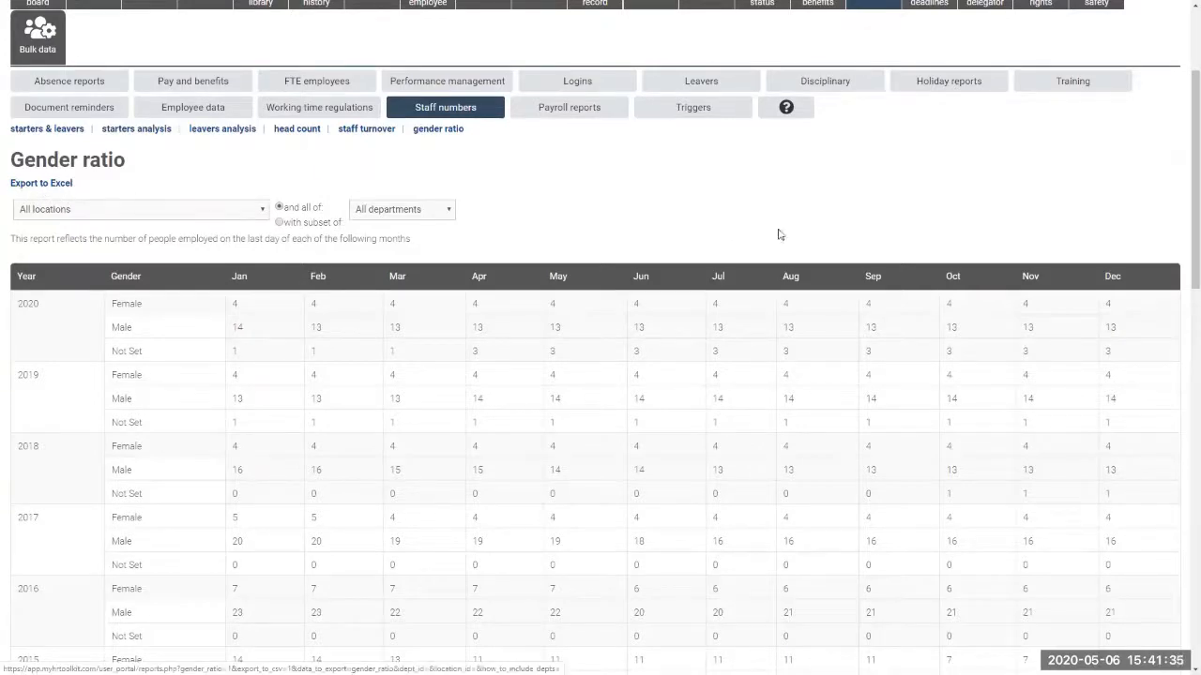
pyautogui.scroll(2, 1013, 282)
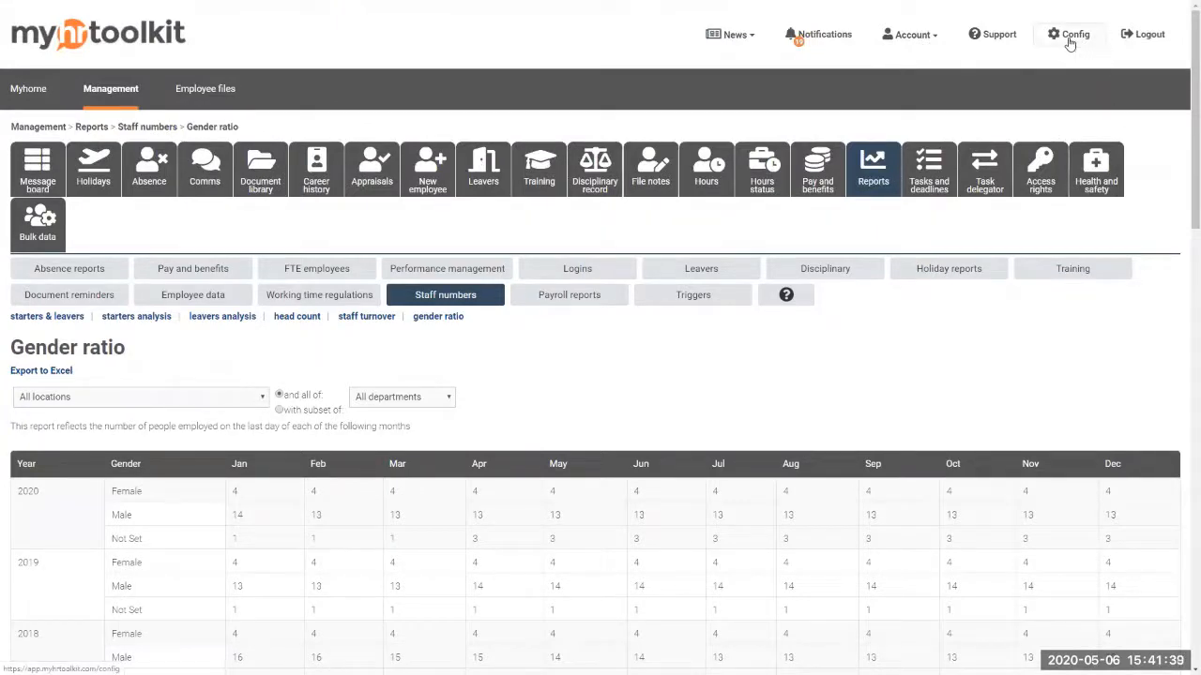
# Go to the Notifications settings under Config's Access rights
pyautogui.click(1069, 43)
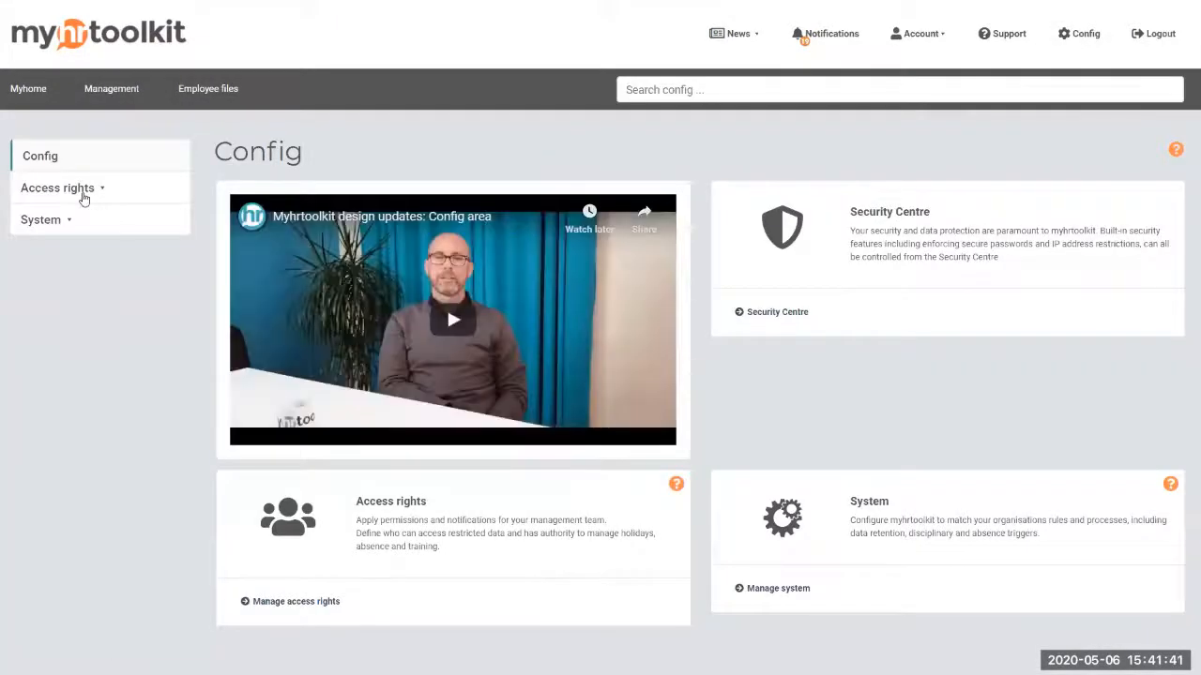
pyautogui.click(83, 193)
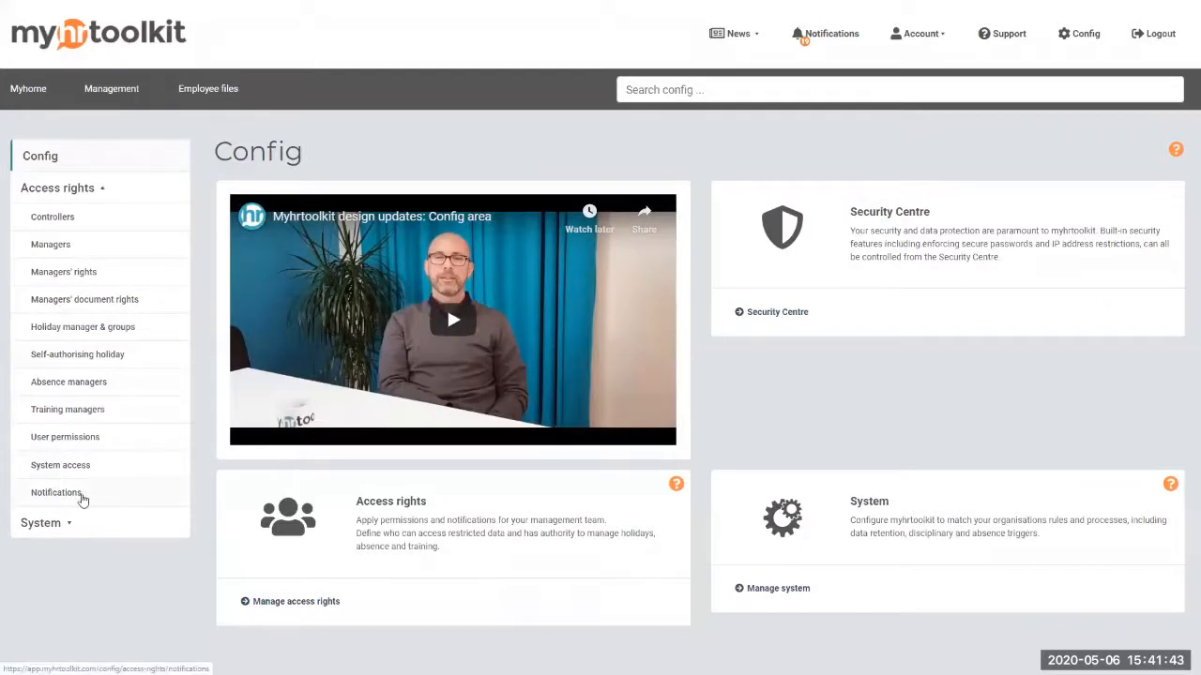
pyautogui.click(76, 497)
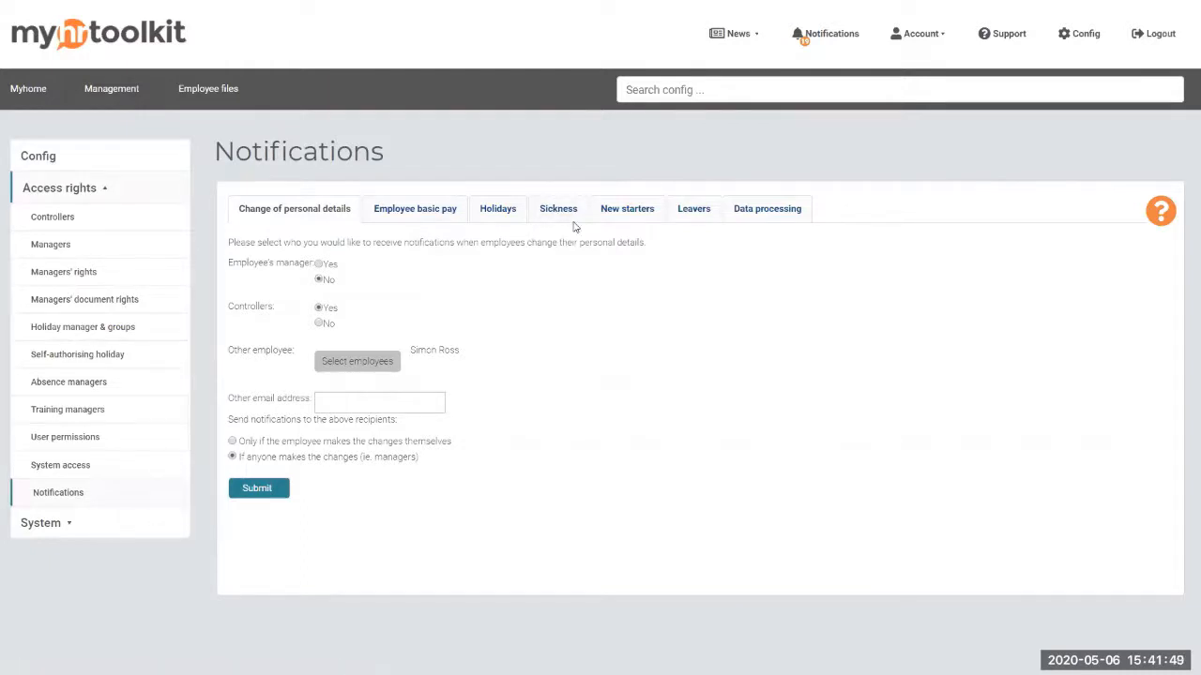
# Review the New starters details sent, then show the Leavers recipients: manager and controllers both Yes
pyautogui.click(627, 215)
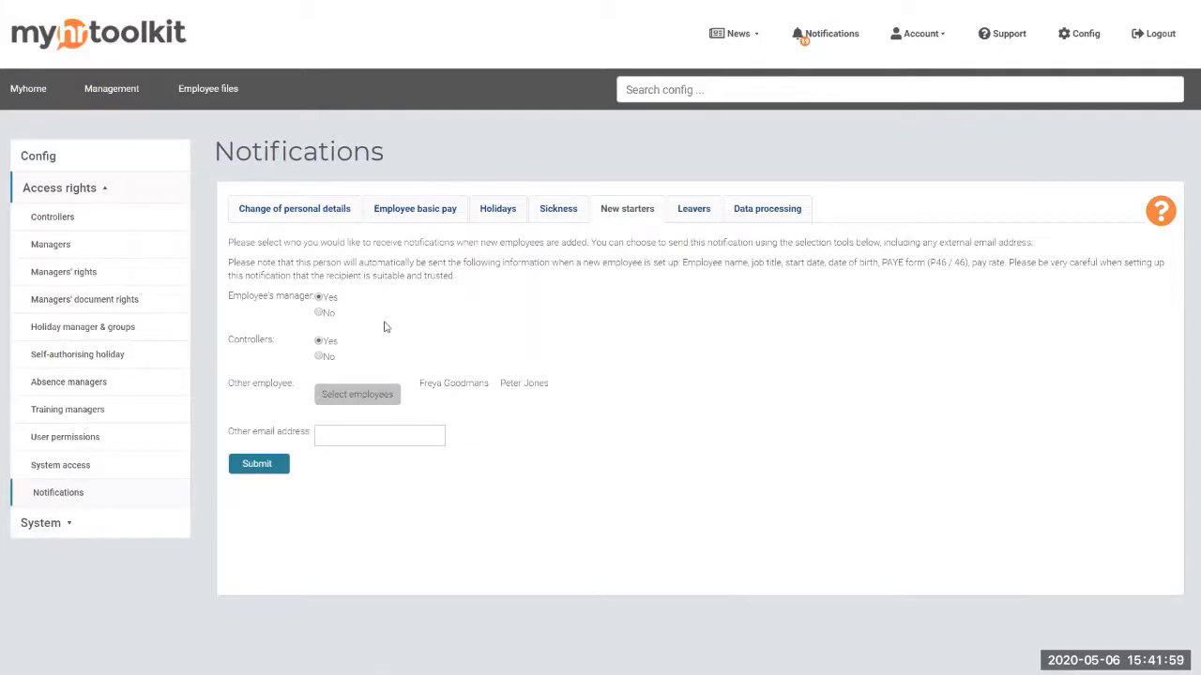
pyautogui.moveTo(682, 263); pyautogui.dragTo(1006, 265)
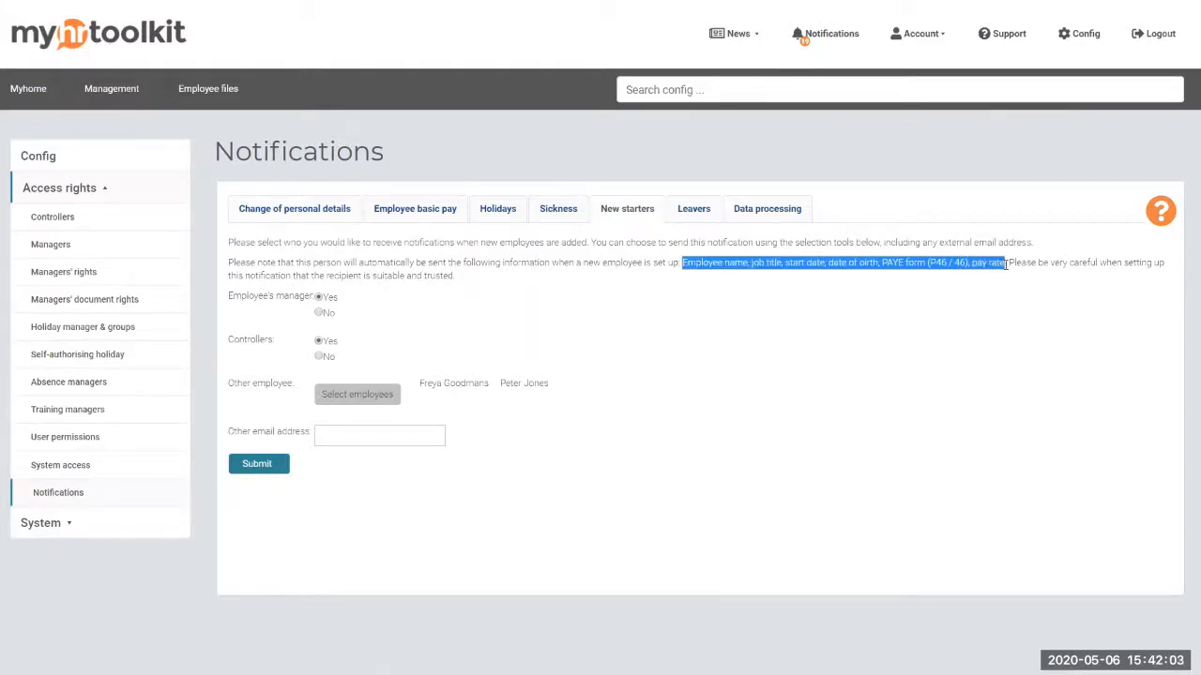
pyautogui.click(872, 263)
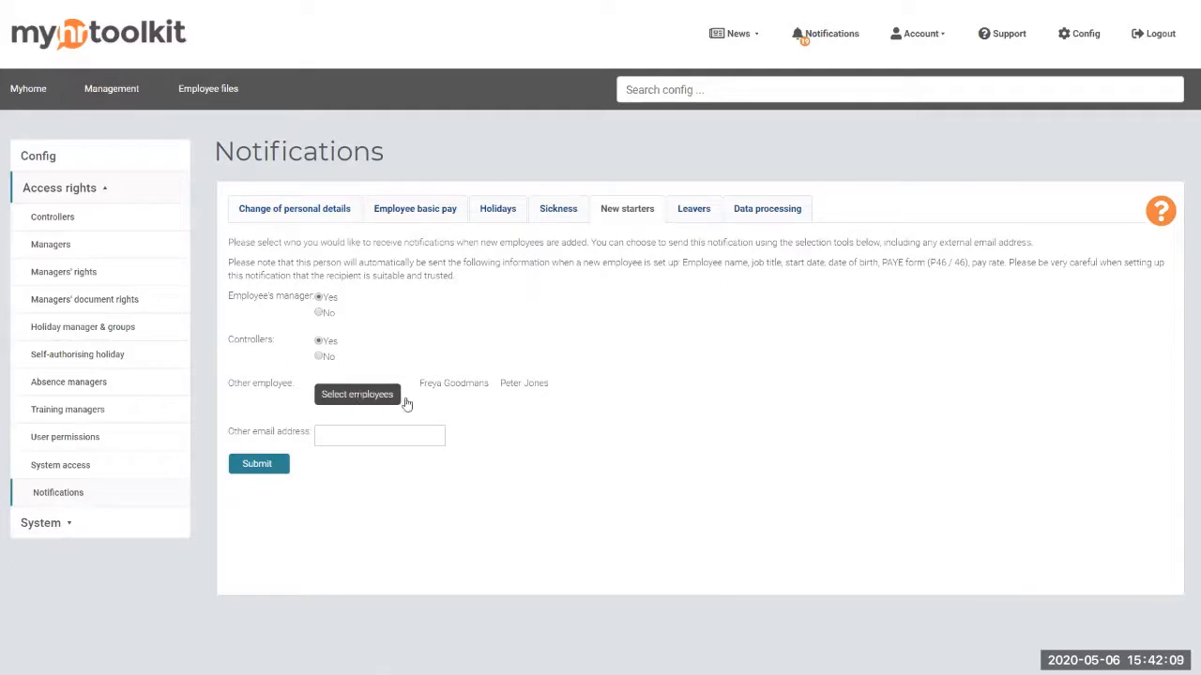
pyautogui.click(695, 209)
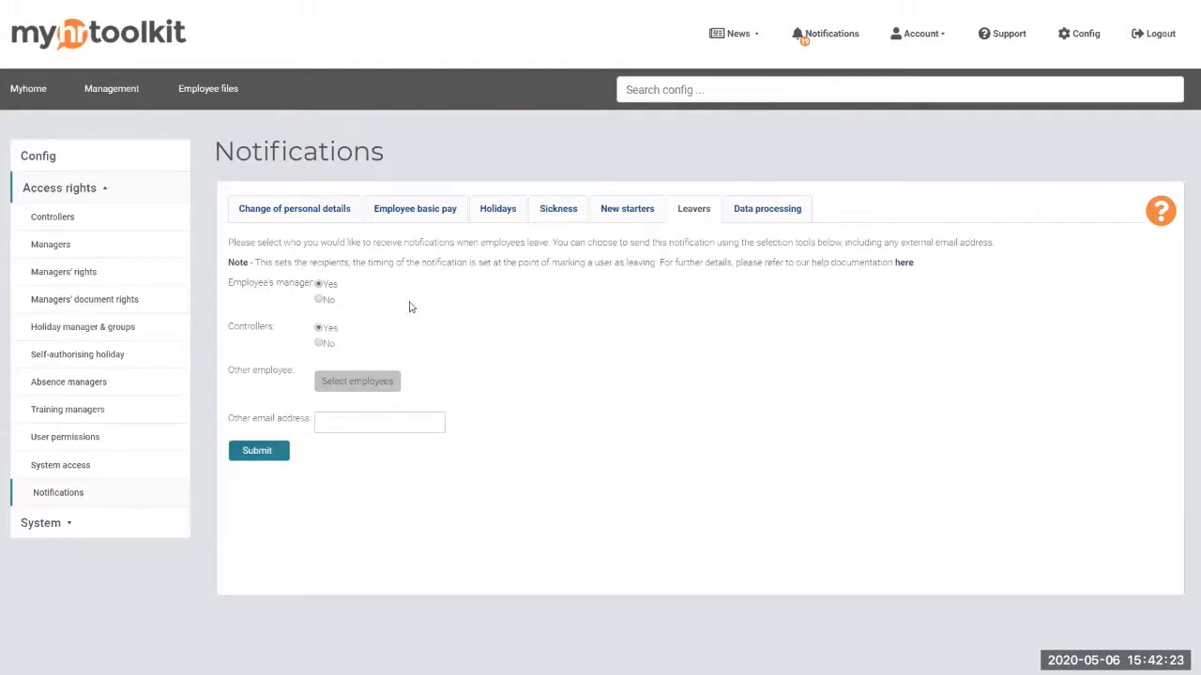
# Show Data processing notifications (manager and controllers Yes) and put the cursor in Other email address
pyautogui.click(770, 210)
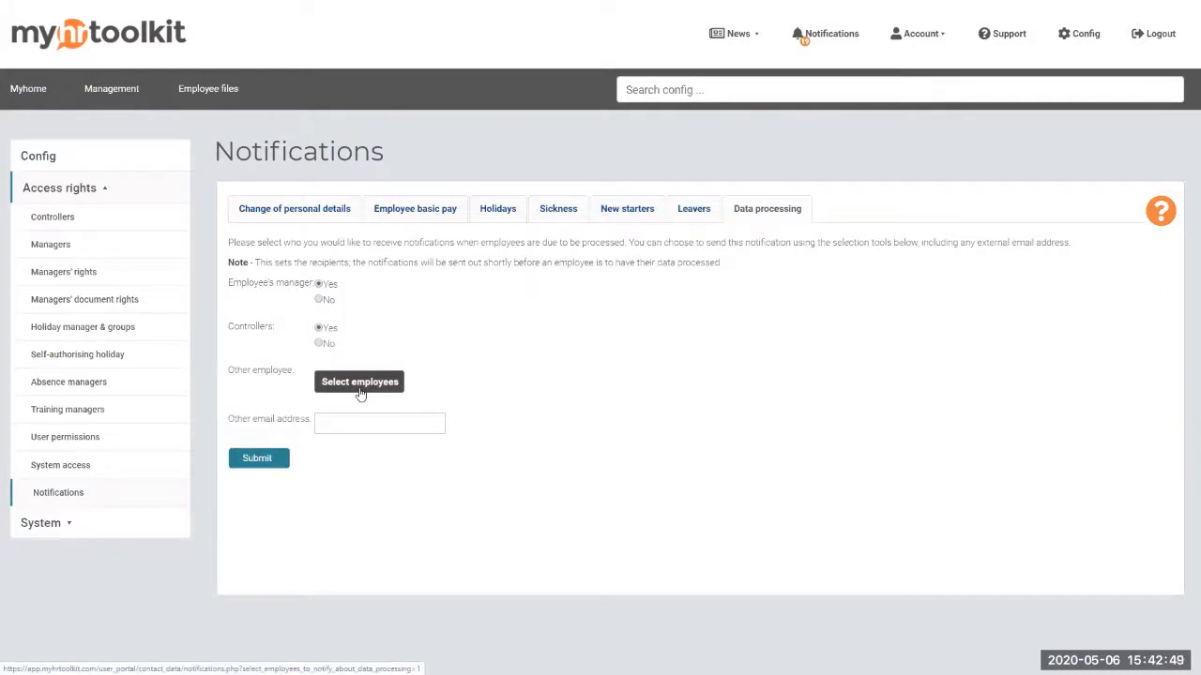
pyautogui.click(377, 425)
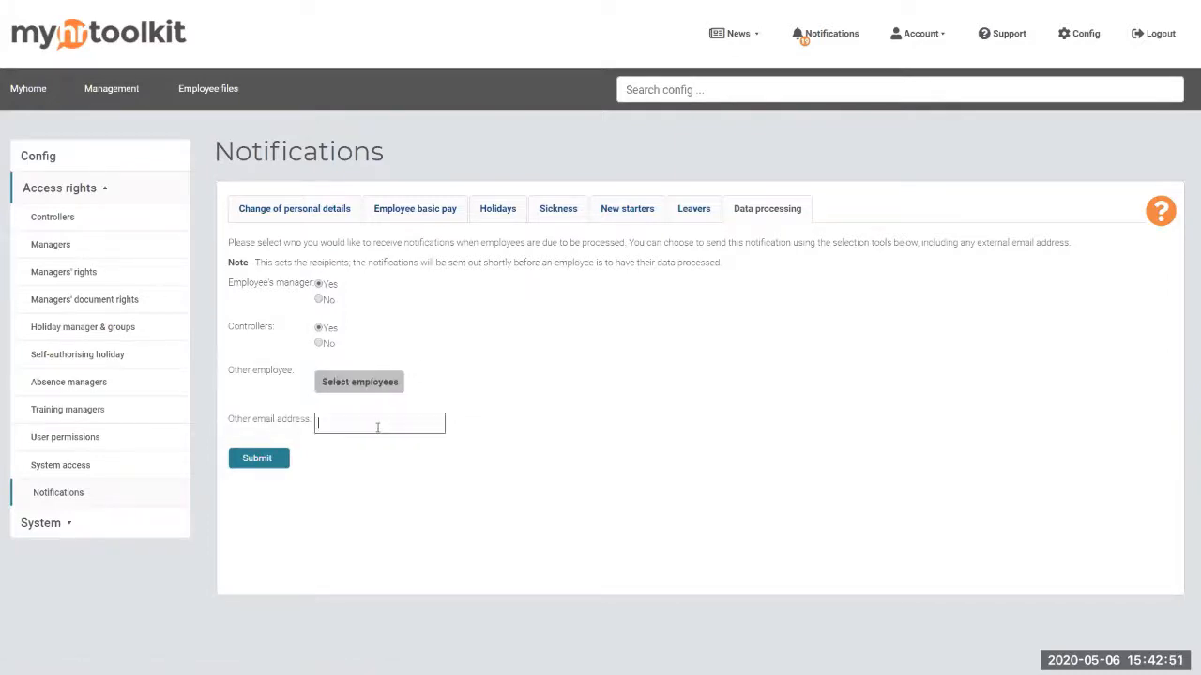